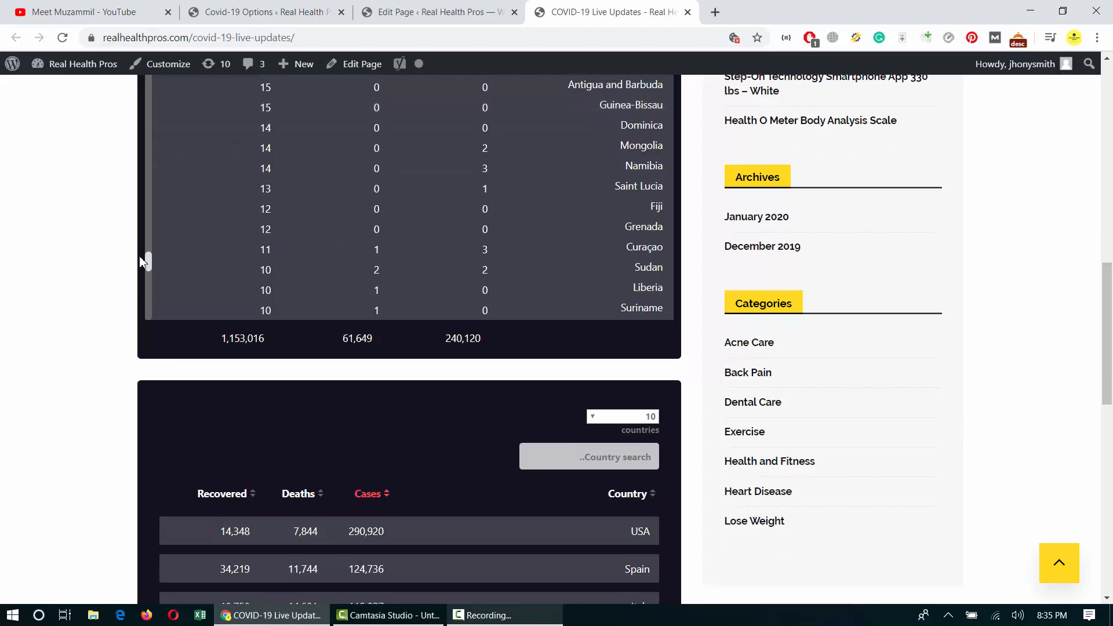
- Look through the COVID-19 Live Updates page, covering its title, world map and the country statistics tables
scroll(932, 273, up, 10)
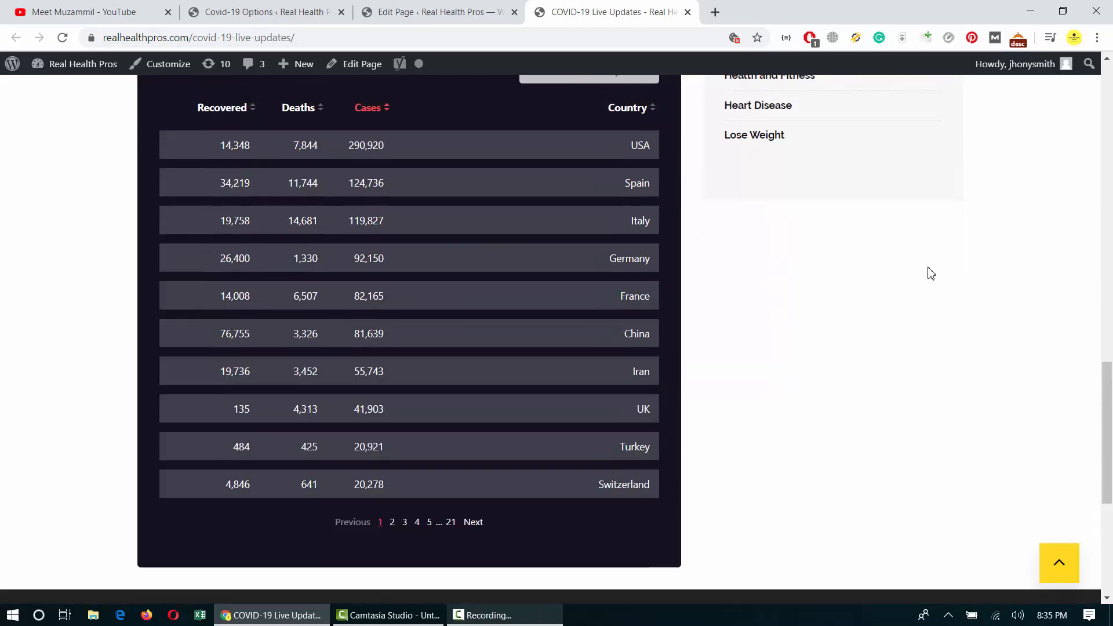
scroll(931, 273, up, 11)
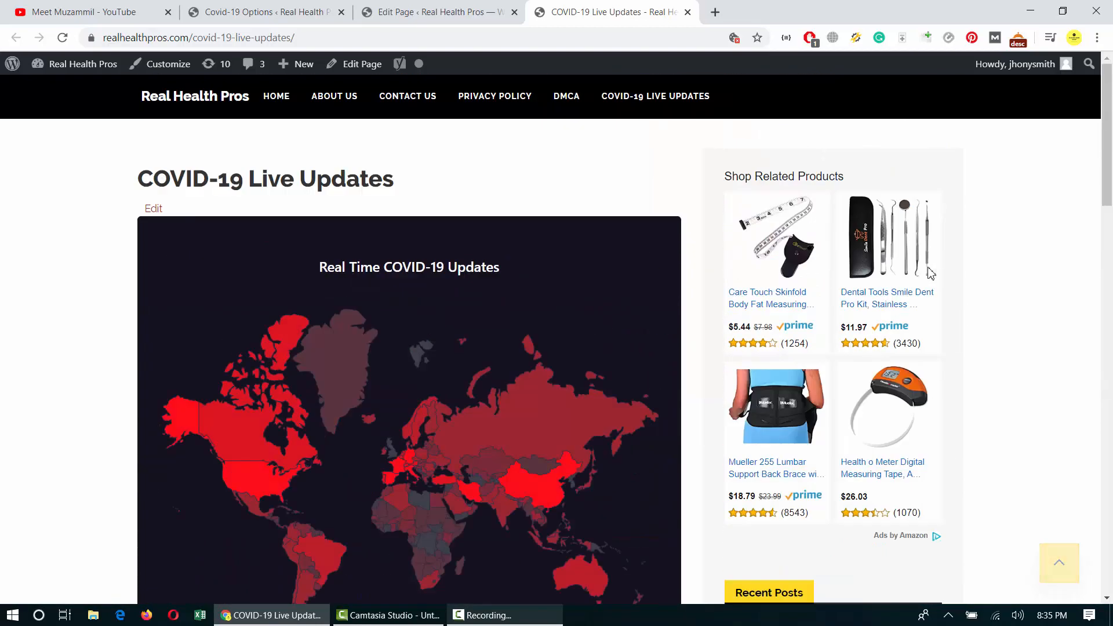
drag(140, 179, 236, 186)
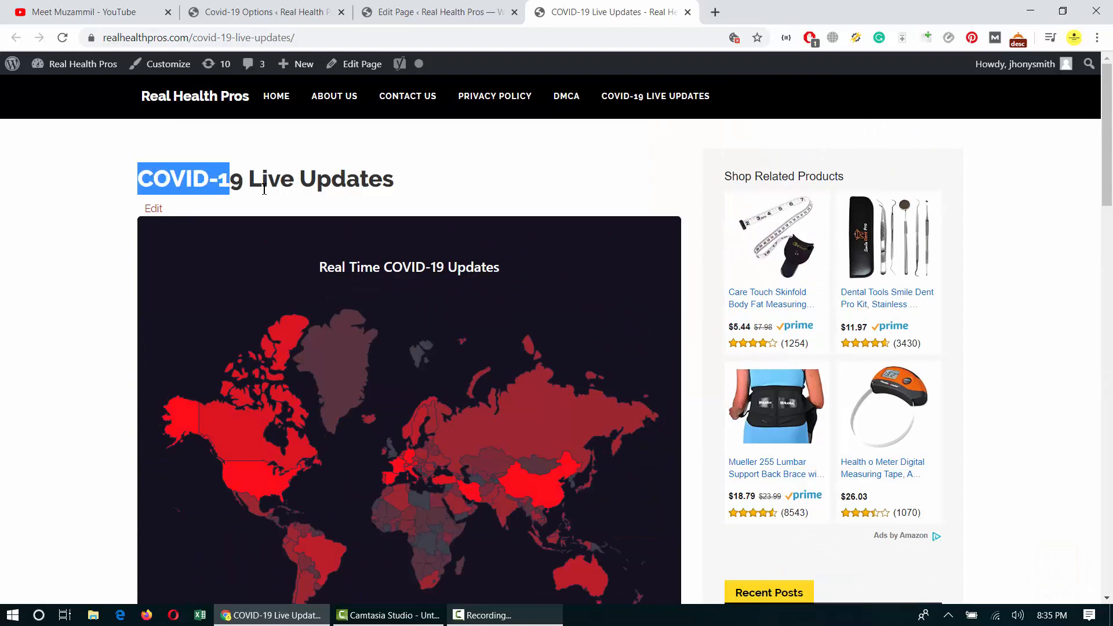
click(246, 181)
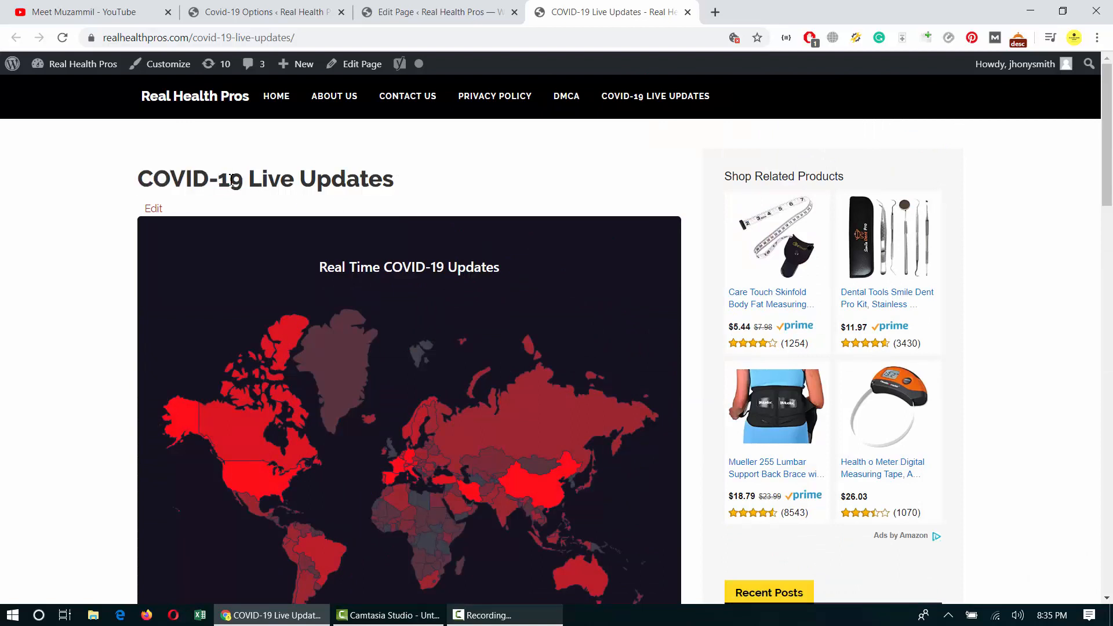
scroll(604, 189, down, 8)
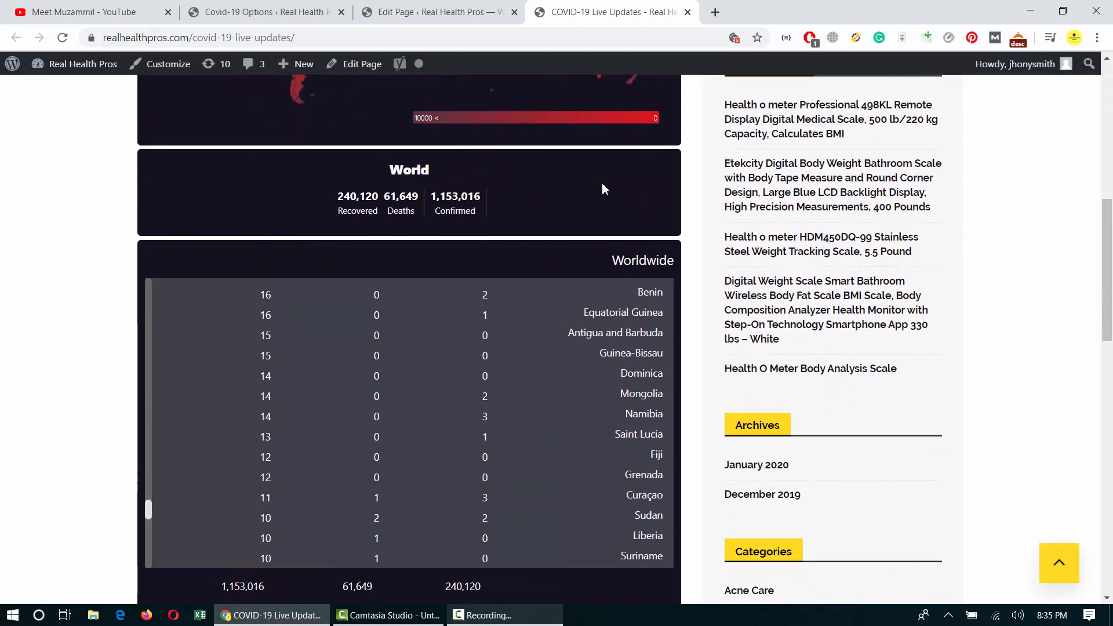
scroll(604, 188, up, 8)
scroll(601, 186, down, 7)
scroll(602, 187, up, 7)
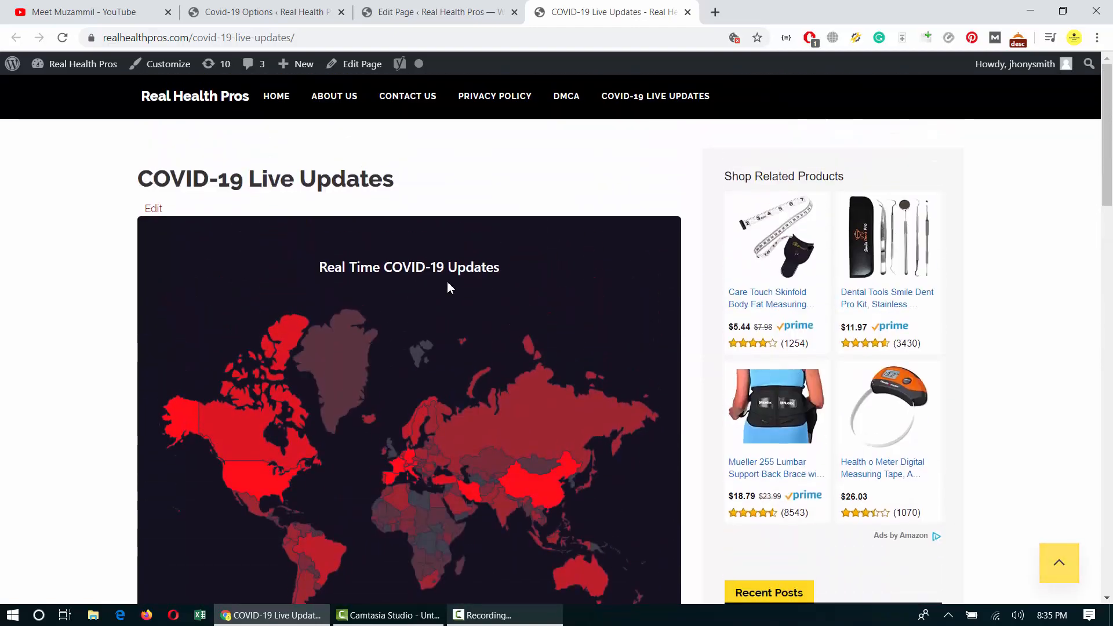
scroll(457, 350, down, 4)
scroll(175, 337, up, 3)
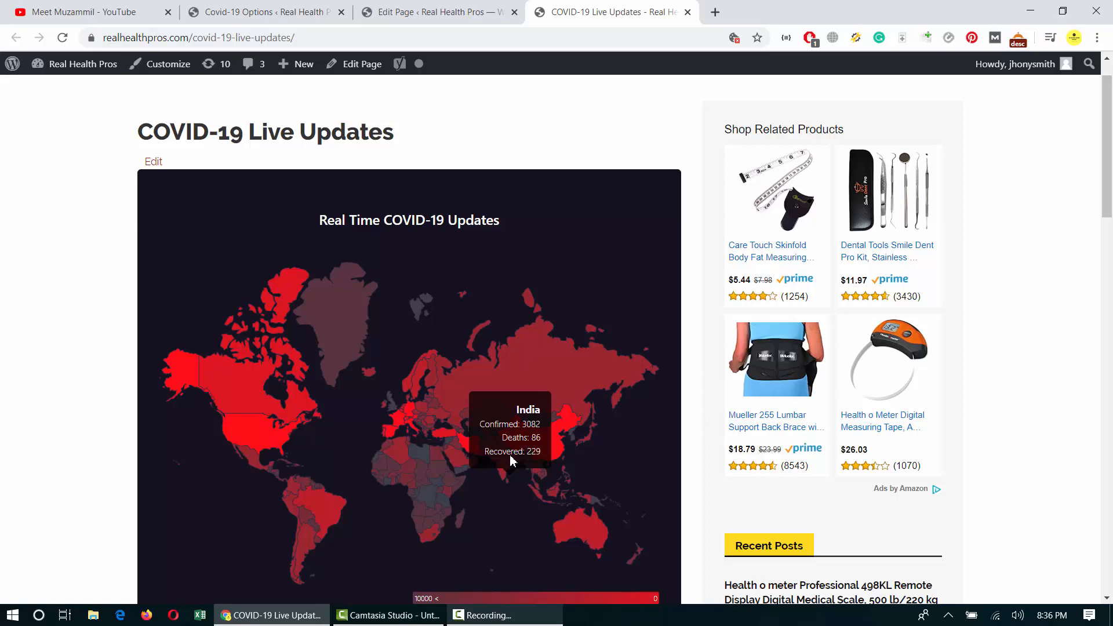
- Examine the World totals for recovered, deaths and confirmed cases beneath the map, and return to the page's beginning
scroll(509, 455, down, 6)
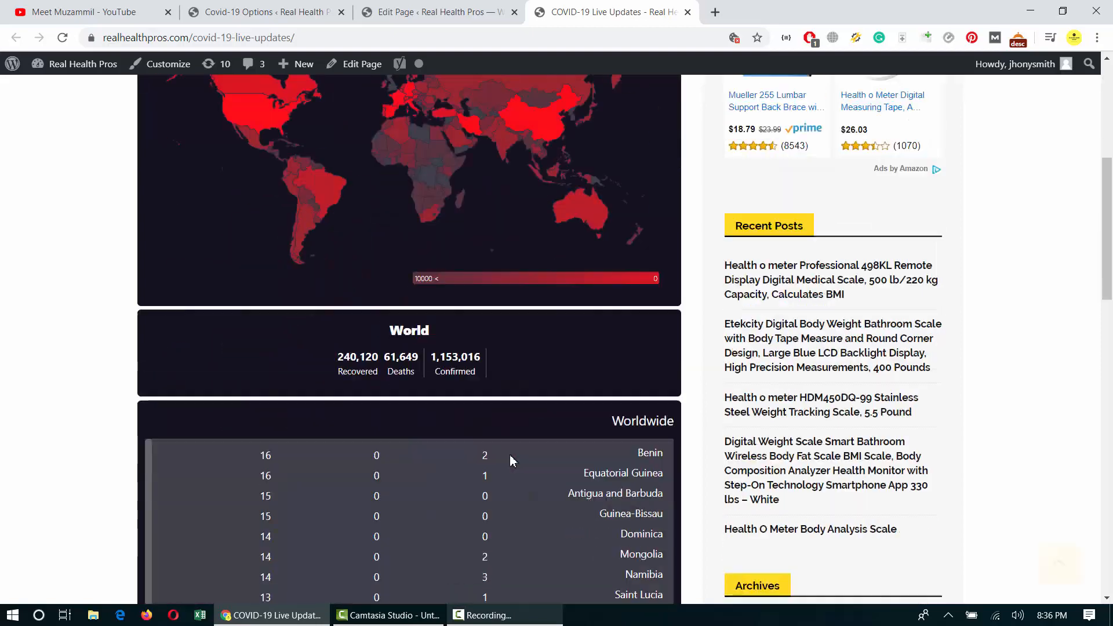
scroll(467, 213, down, 3)
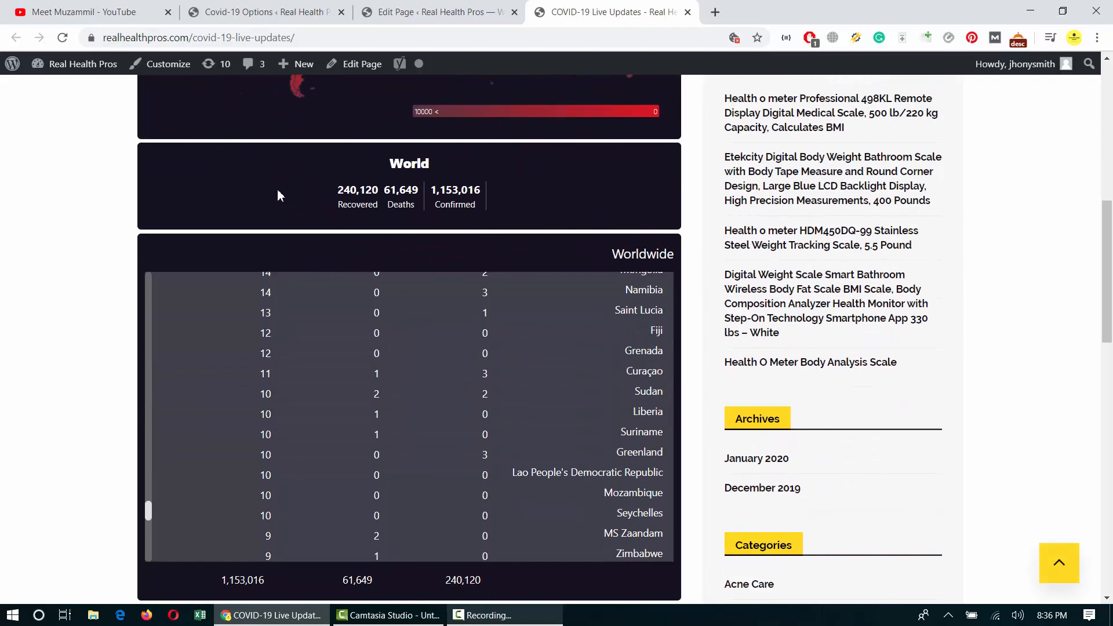
drag(317, 190, 533, 186)
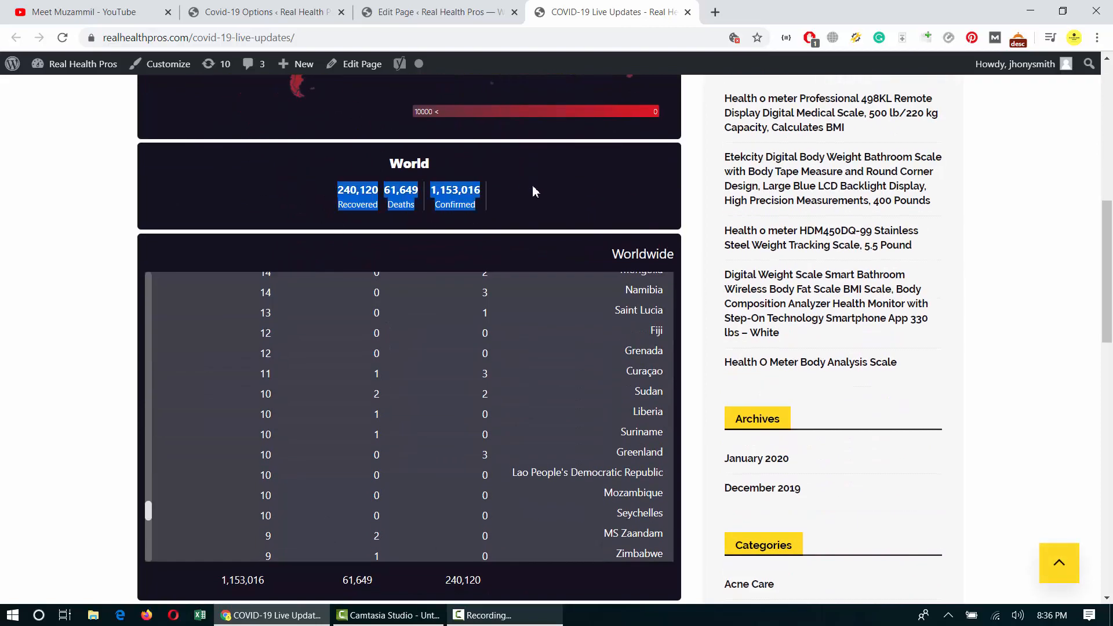
right_click(530, 192)
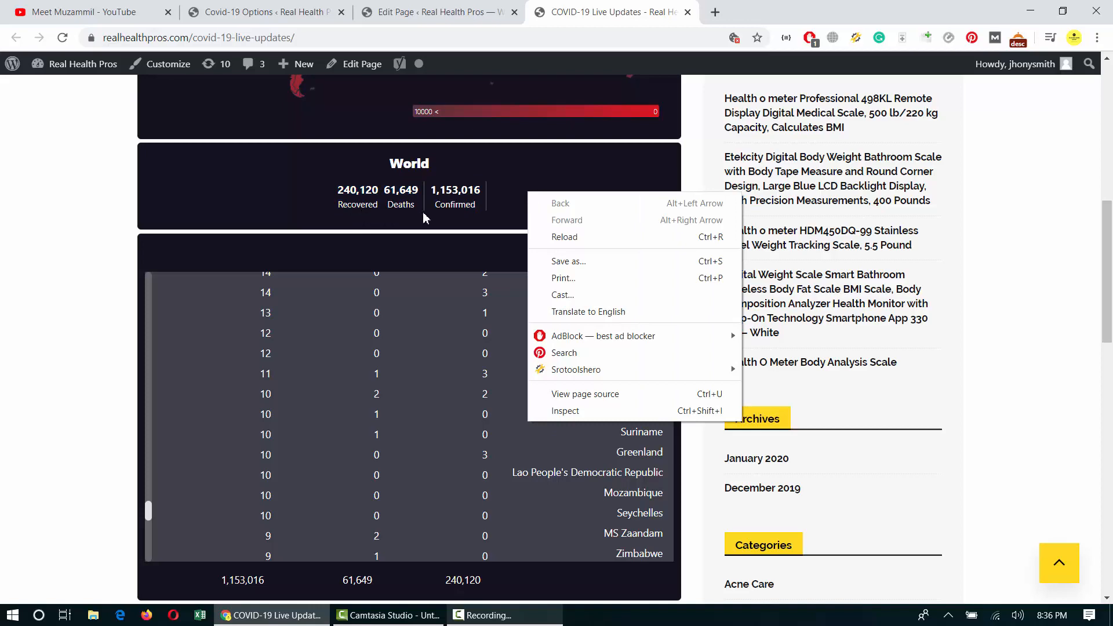
click(480, 203)
scroll(493, 208, down, 2)
scroll(506, 285, up, 15)
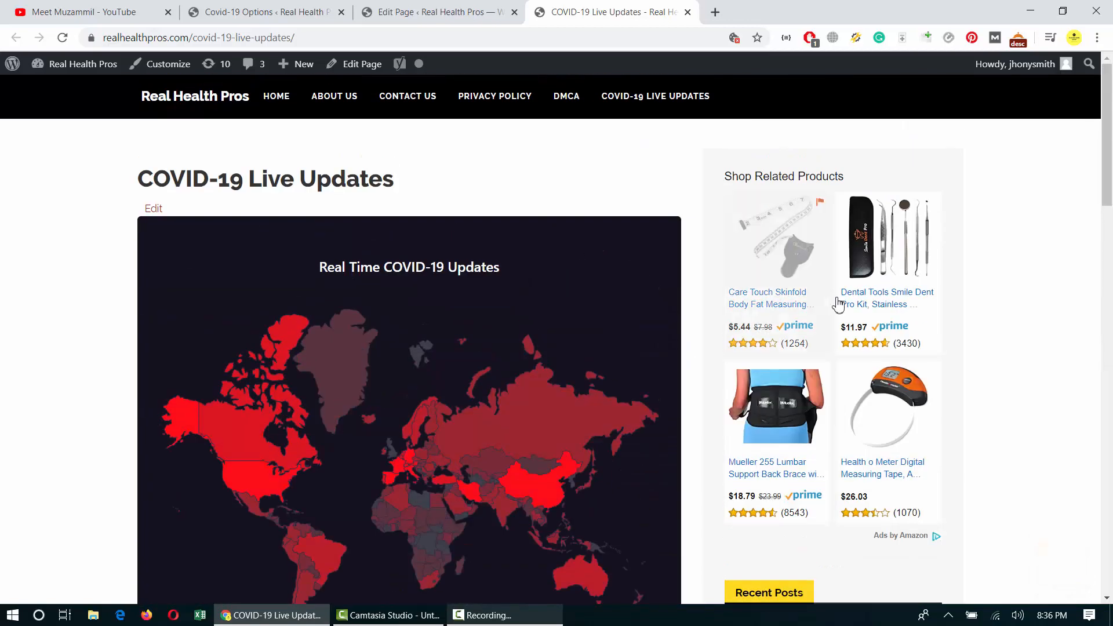
- Examine the searchable country table near the end of the page and return to the world map
scroll(812, 303, down, 20)
scroll(376, 397, down, 4)
scroll(375, 397, up, 2)
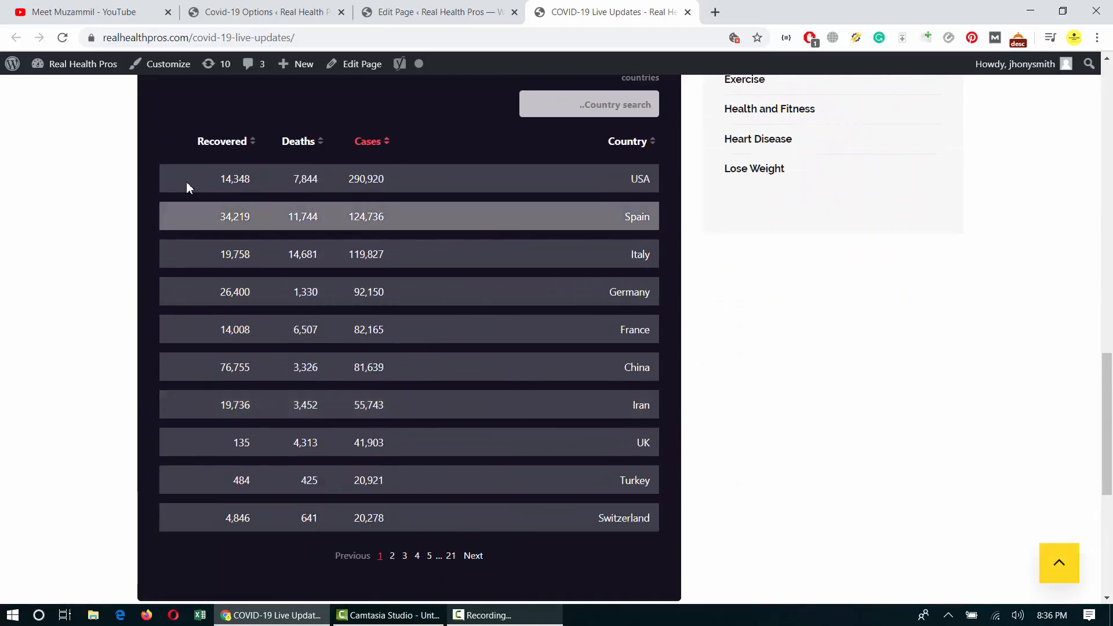
scroll(472, 353, down, 3)
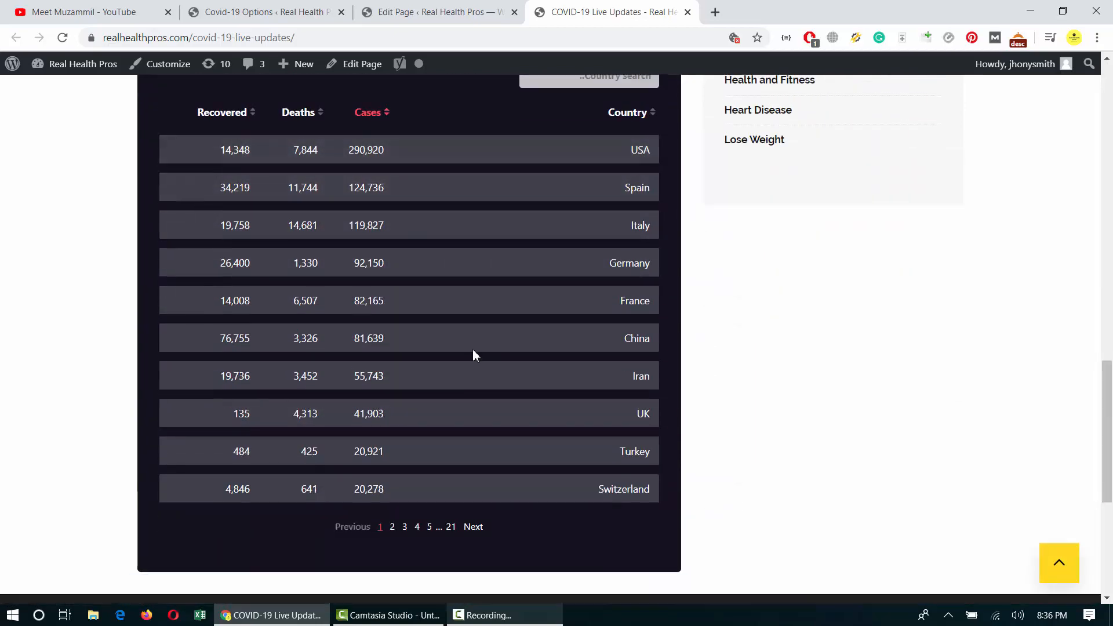
scroll(473, 354, up, 20)
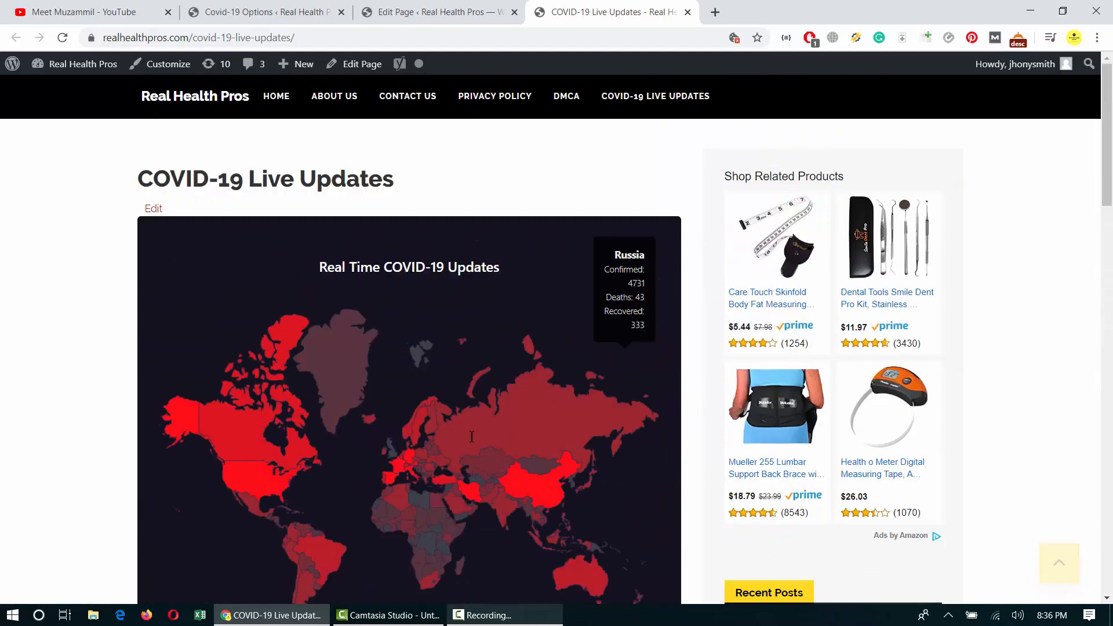
scroll(424, 282, down, 3)
scroll(424, 282, up, 3)
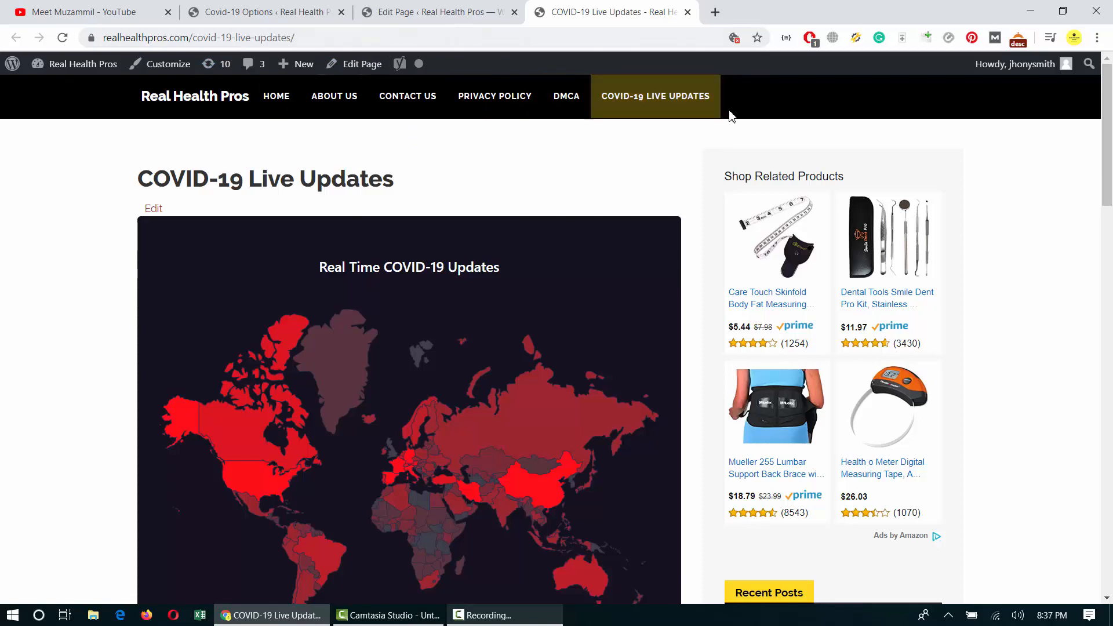
- Review the shortcode blocks of the COVID-19 Live Updates page in its WordPress editor
click(472, 11)
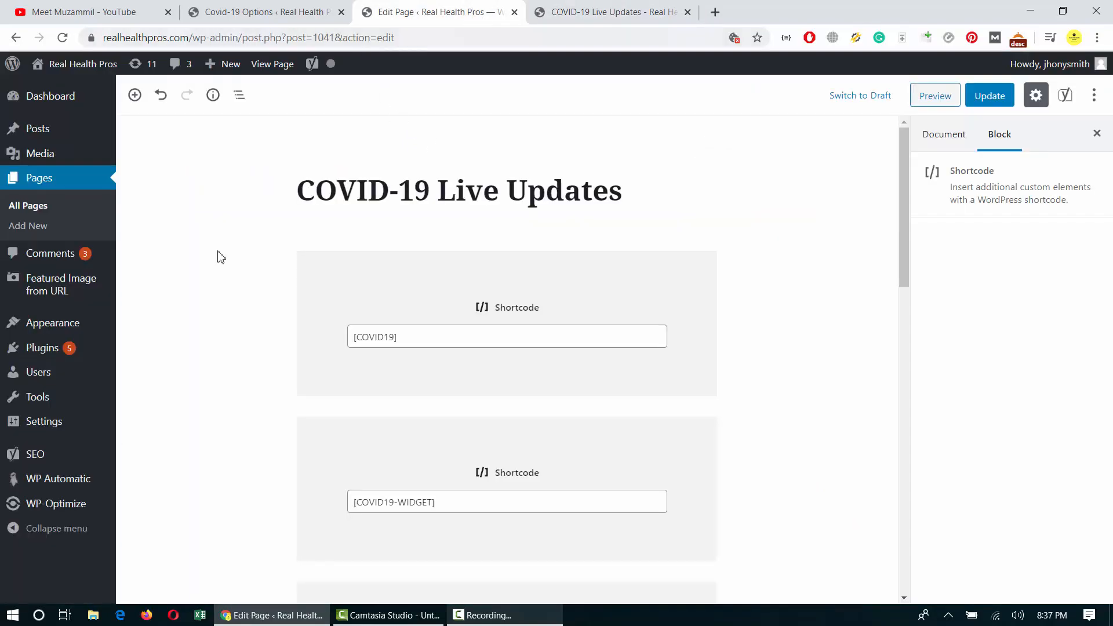
scroll(529, 293, down, 6)
scroll(530, 294, up, 6)
- Go to the WordPress dashboard and open the upload form for adding a new plugin
click(62, 102)
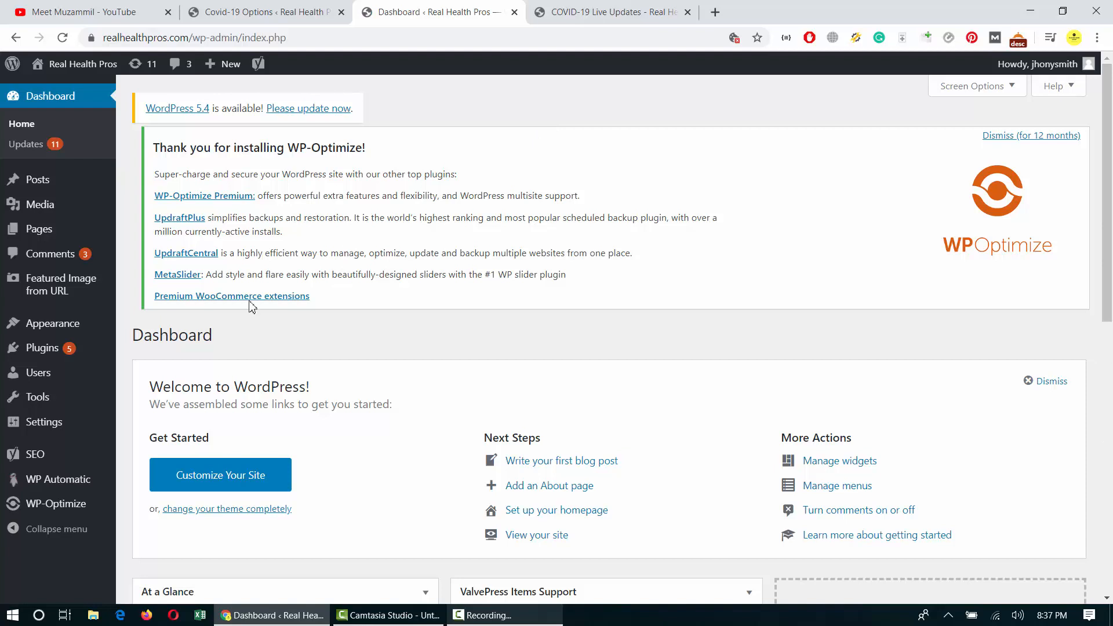
mouse_move(74, 350)
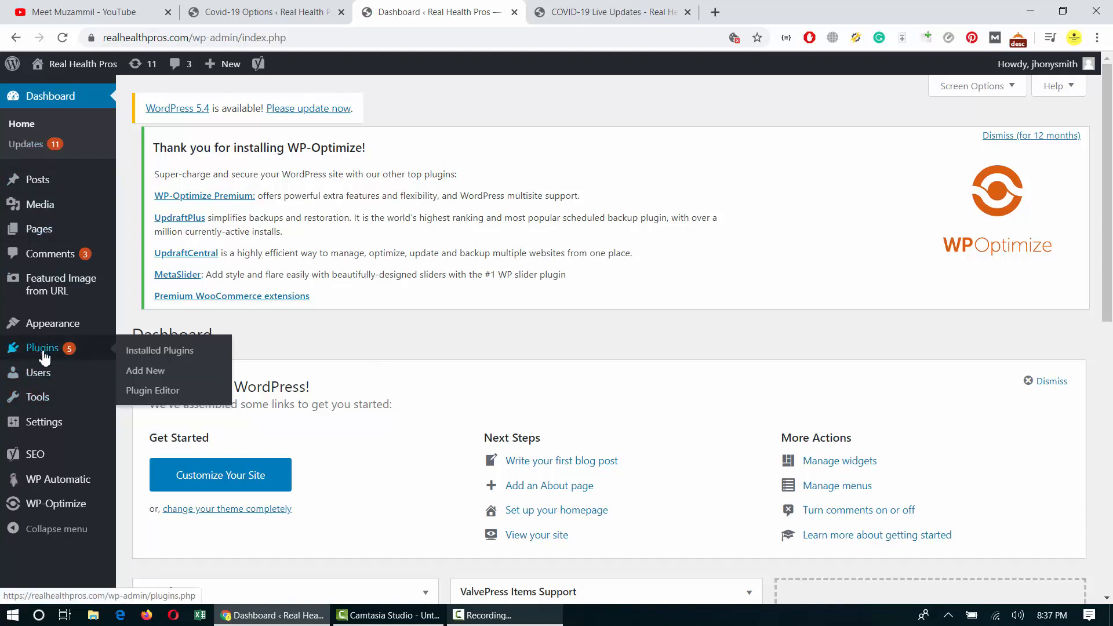
click(146, 371)
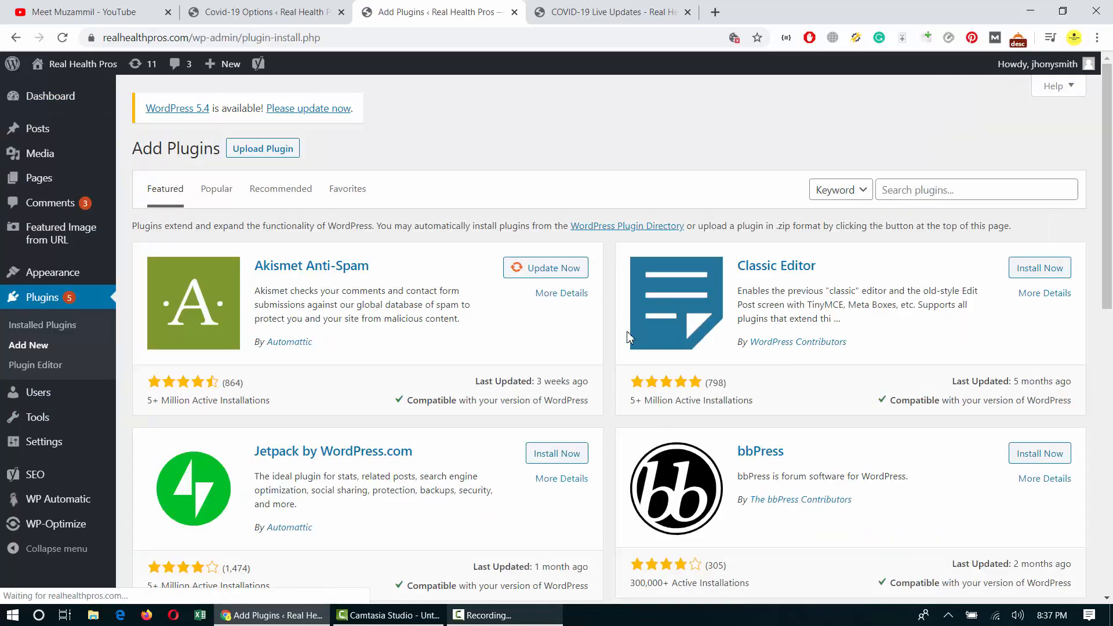
click(273, 155)
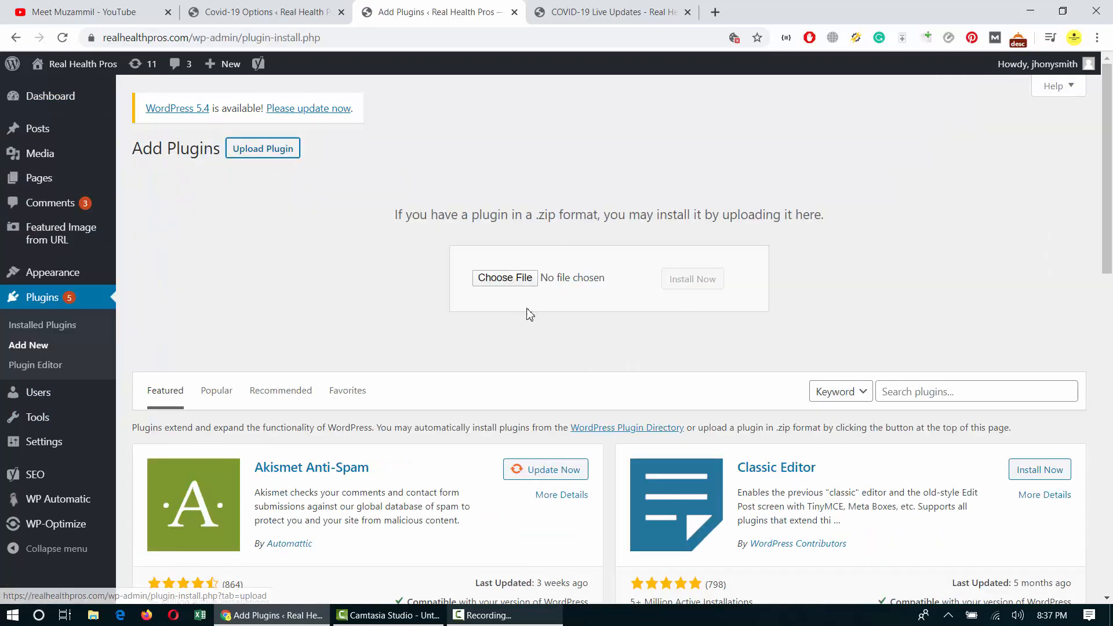
- Try to install the plugin from the file covid19-plugin-wp.zip and read the installation log's destination folder line
click(520, 279)
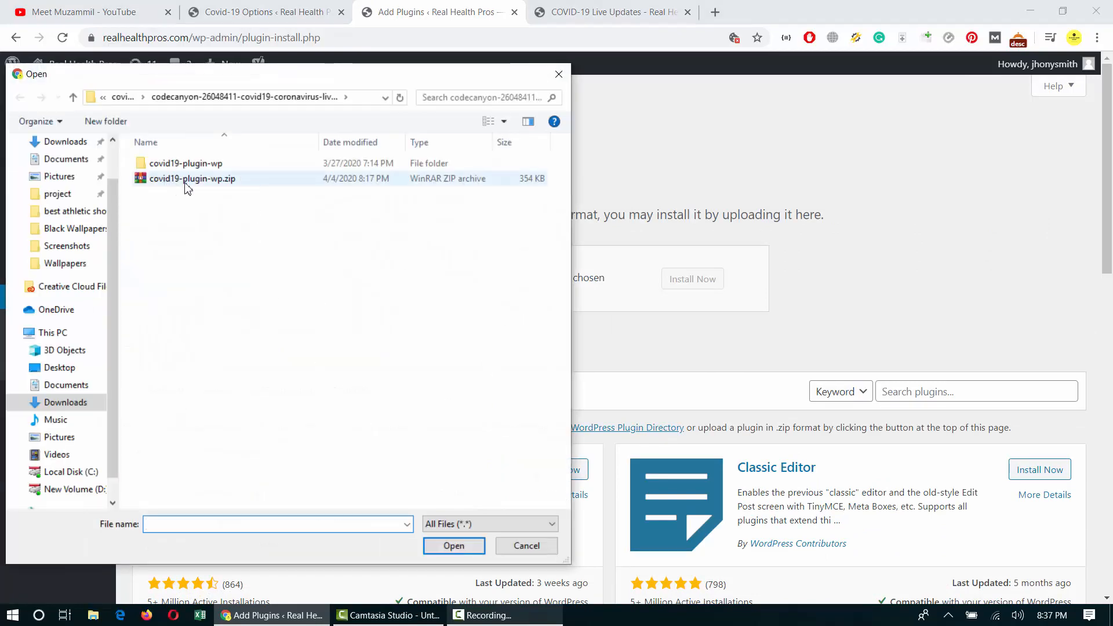
double_click(185, 179)
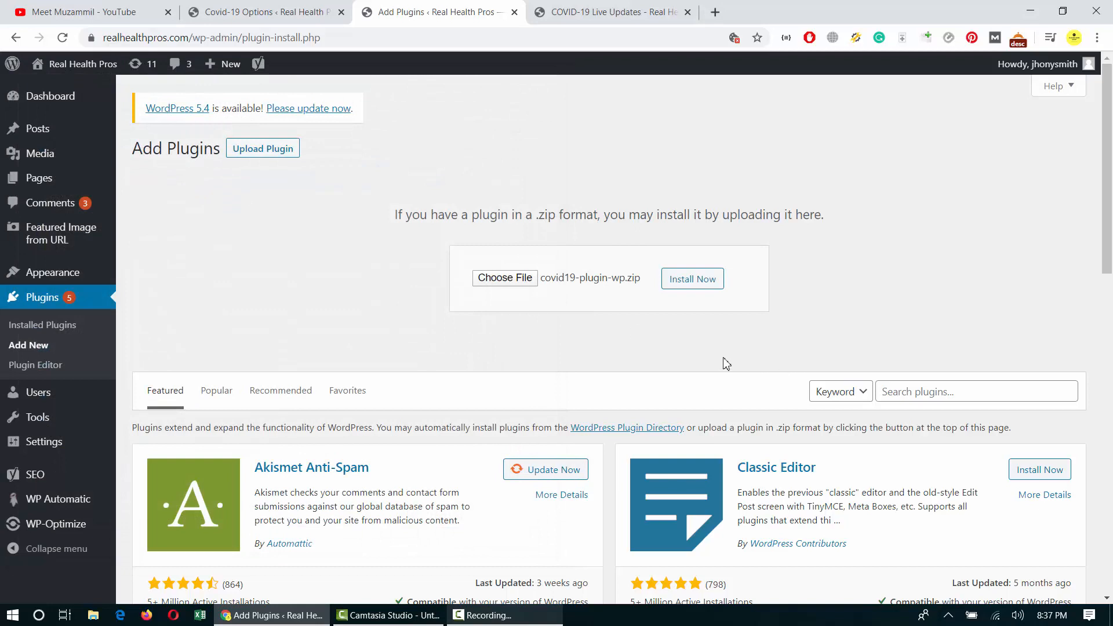
click(693, 280)
click(702, 286)
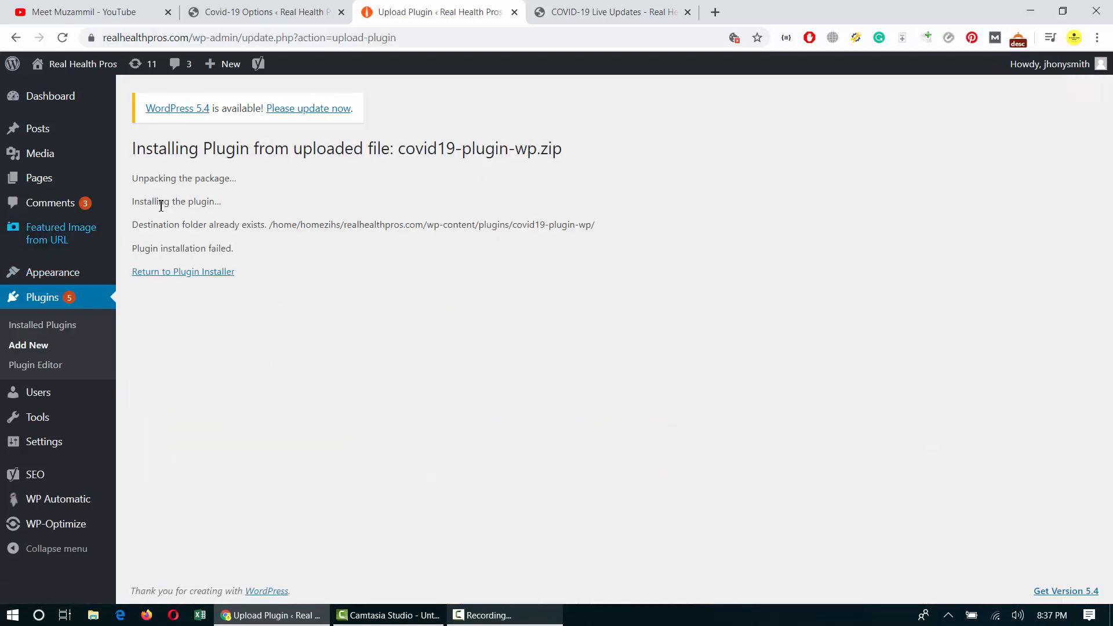
double_click(257, 226)
triple_click(566, 230)
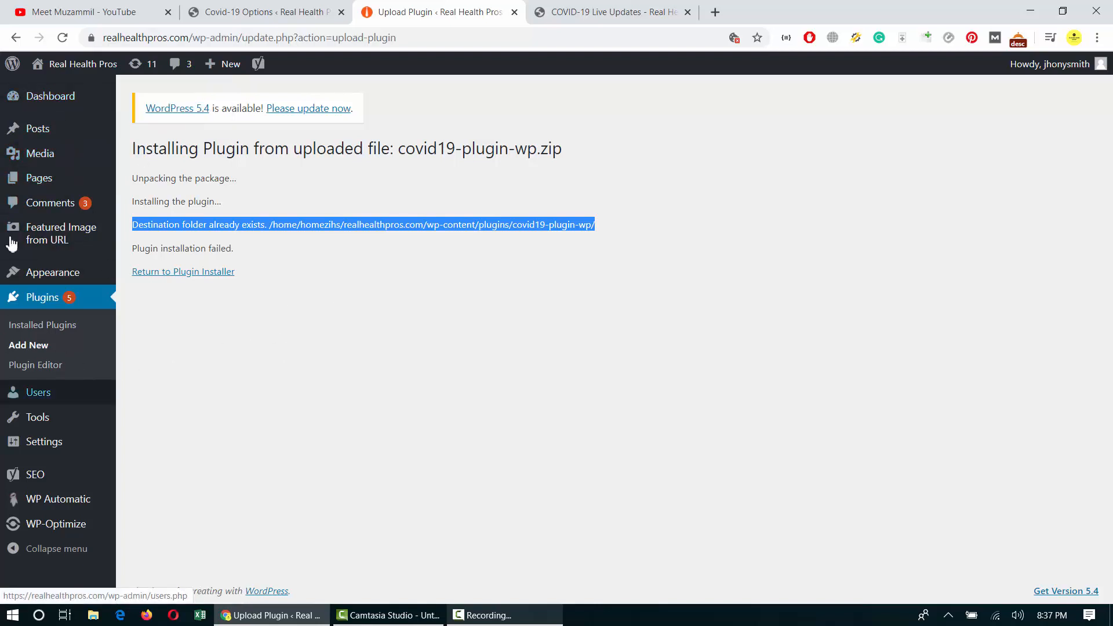
- Return to the dashboard and open the Covid-19 Options settings page
click(77, 96)
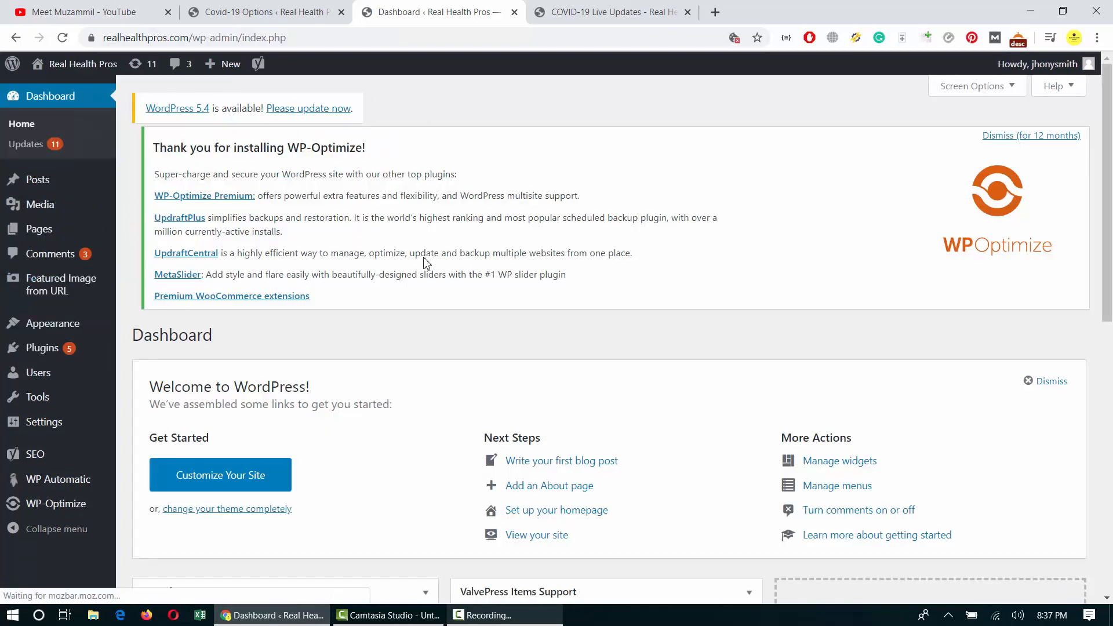
mouse_move(18, 424)
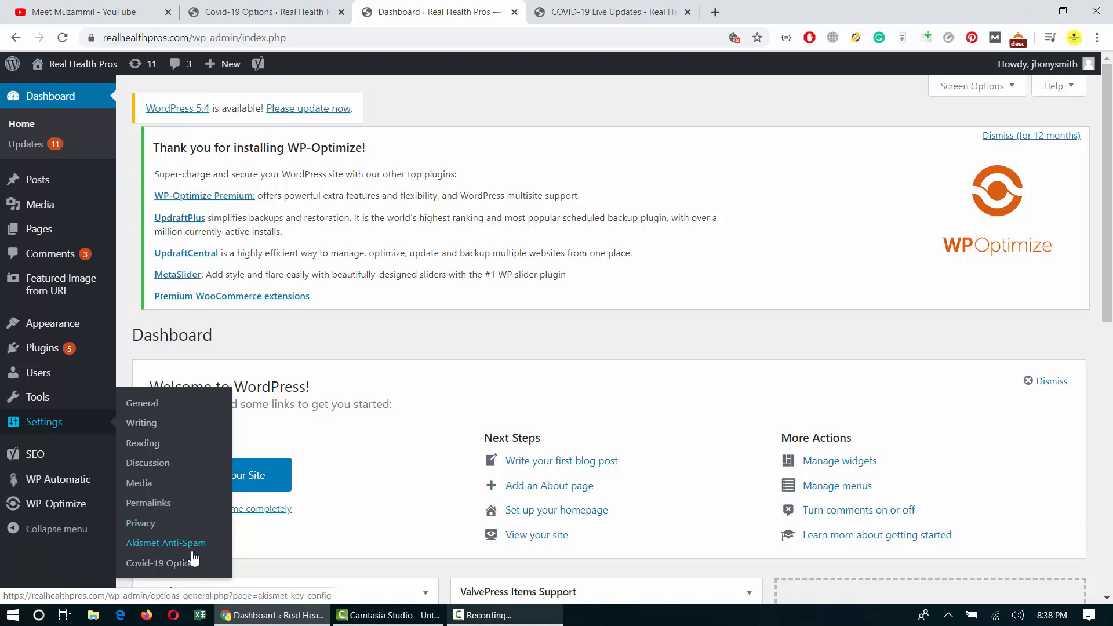
click(156, 568)
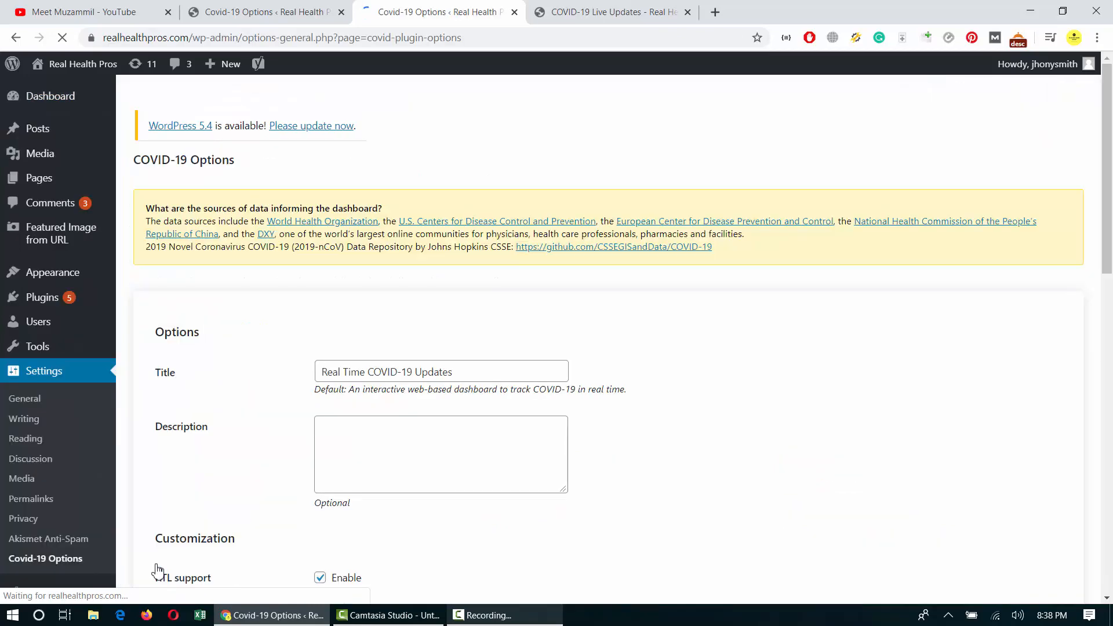
- Examine the COVID-19 Options form, from the title and description fields down to the customization settings and shortcodes
scroll(603, 358, down, 15)
scroll(603, 358, up, 15)
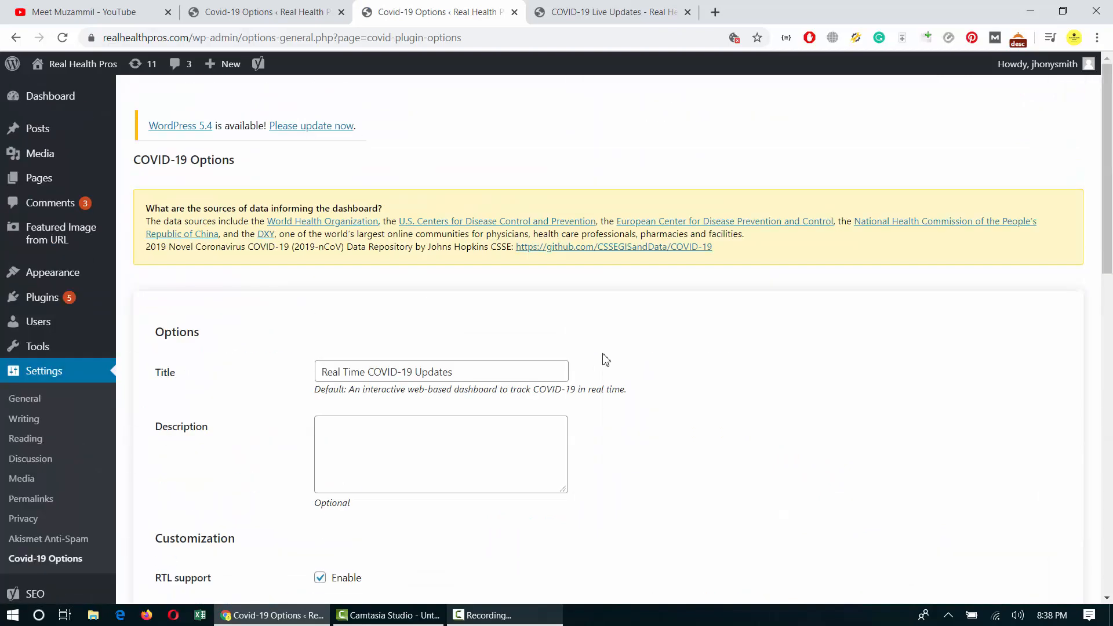
scroll(644, 343, down, 4)
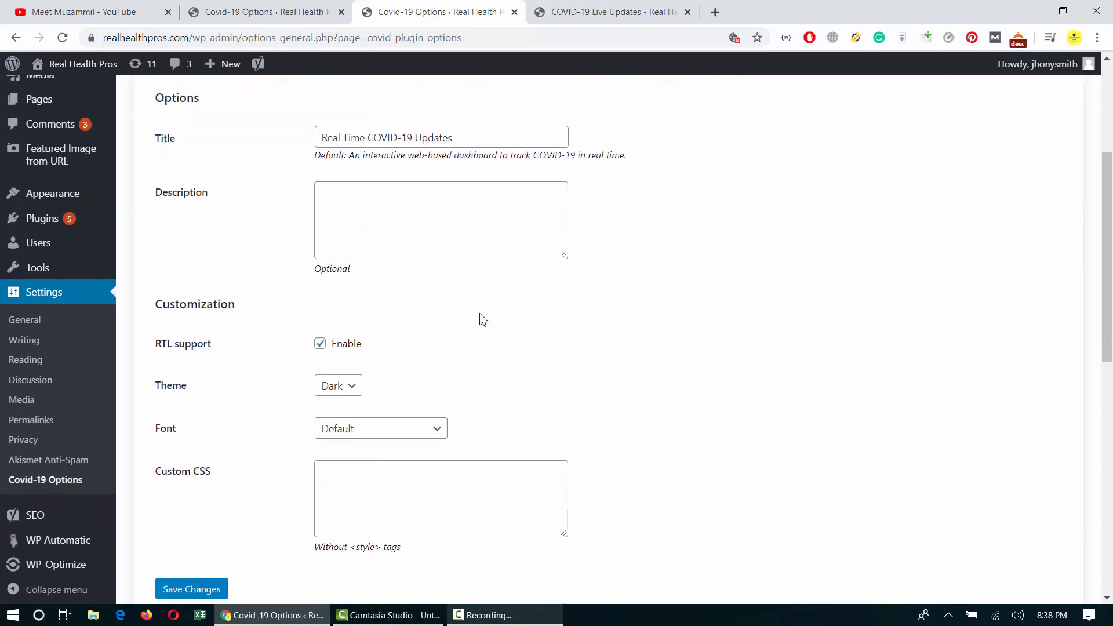
scroll(476, 318, up, 2)
scroll(490, 319, down, 7)
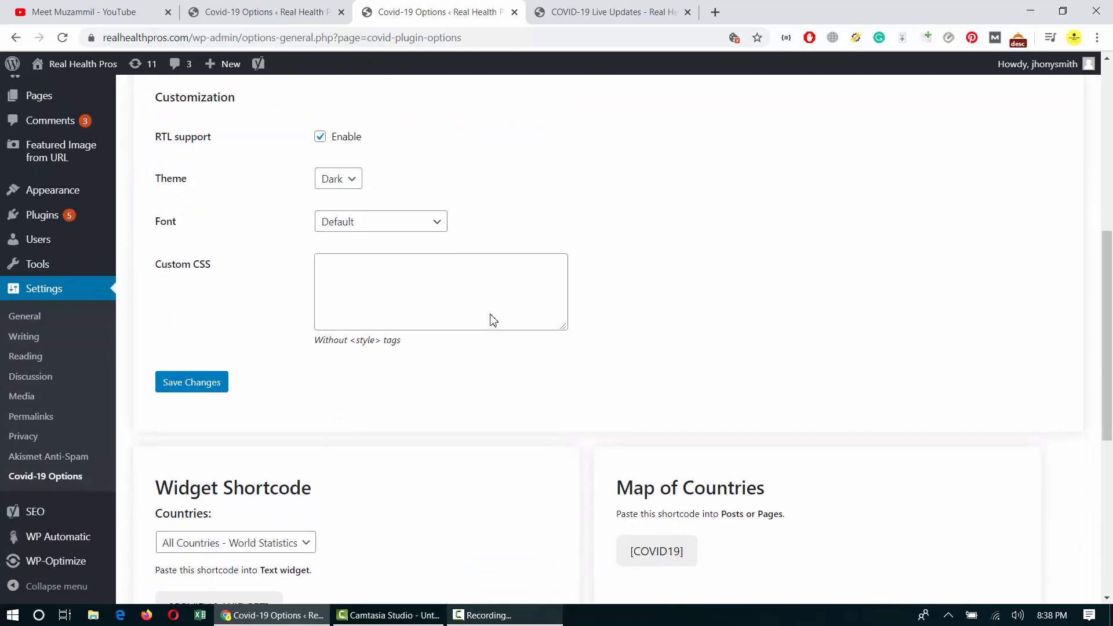
scroll(482, 308, up, 4)
triple_click(477, 149)
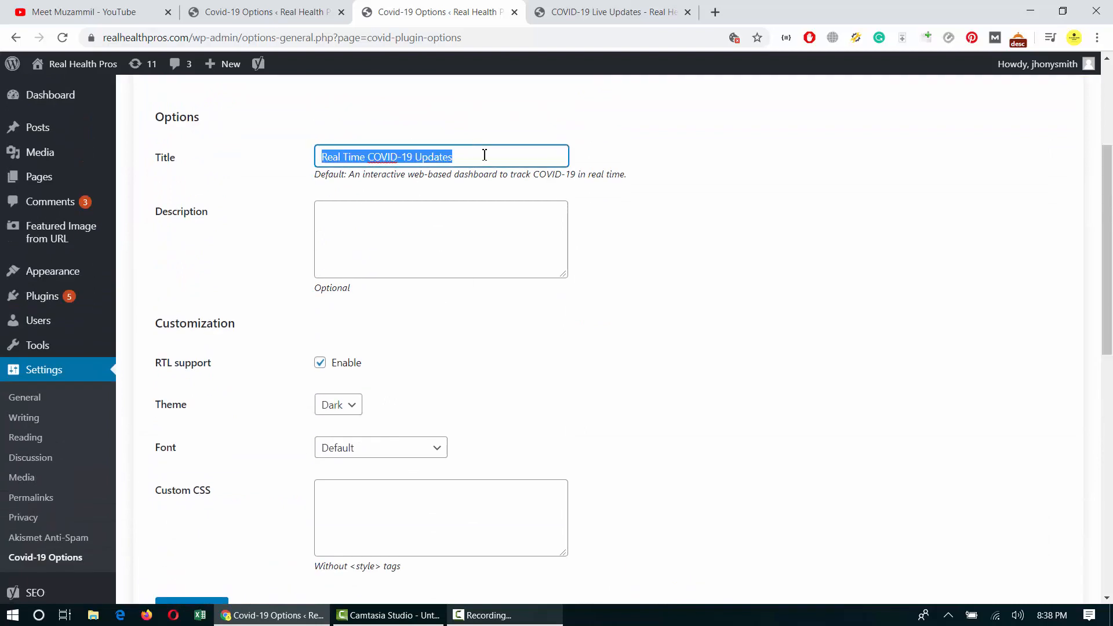
click(445, 258)
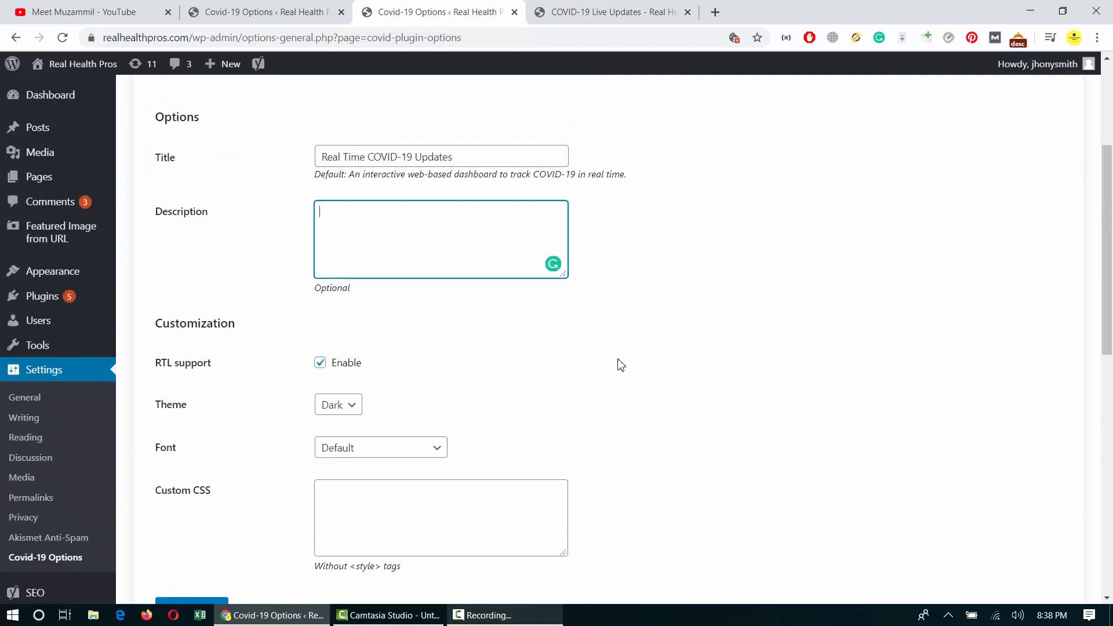
- Set the plugin's theme to Dark and save the COVID-19 options
scroll(583, 371, down, 2)
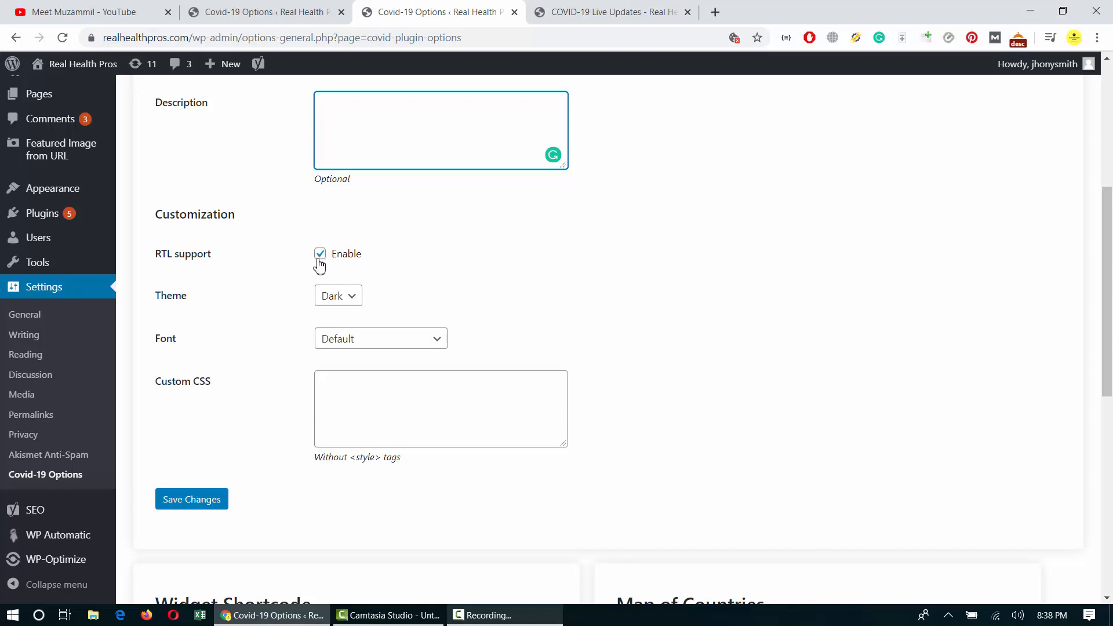
click(348, 302)
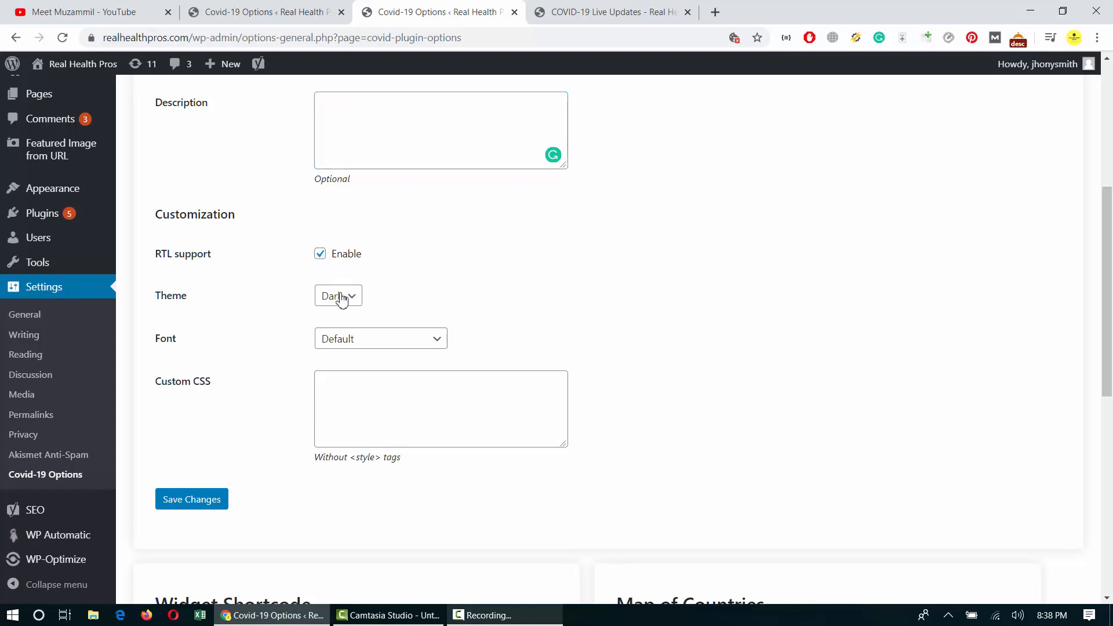
click(342, 338)
click(344, 314)
click(347, 305)
click(352, 316)
click(212, 499)
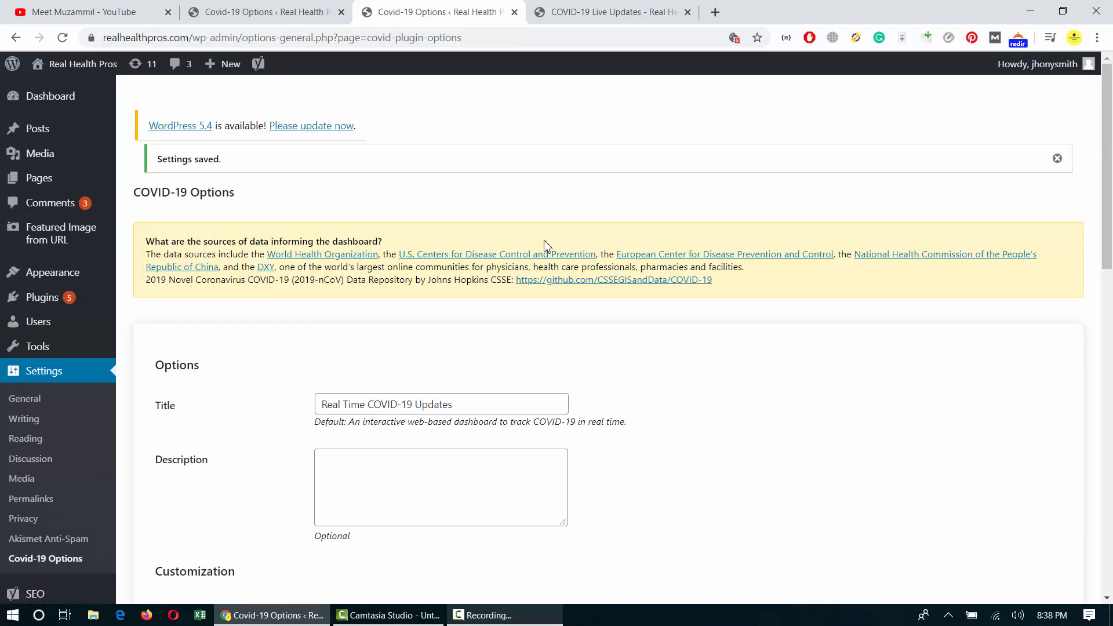
- Open the Add New Post editor in a separate browser tab and return to the Covid-19 Options page
mouse_move(53, 131)
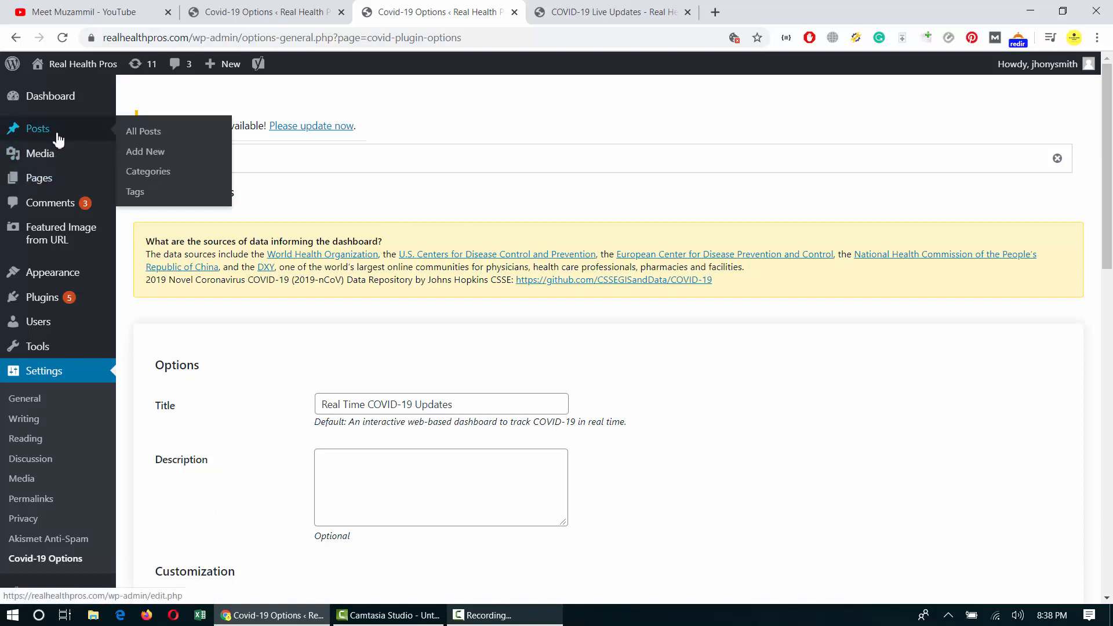
middle_click(142, 157)
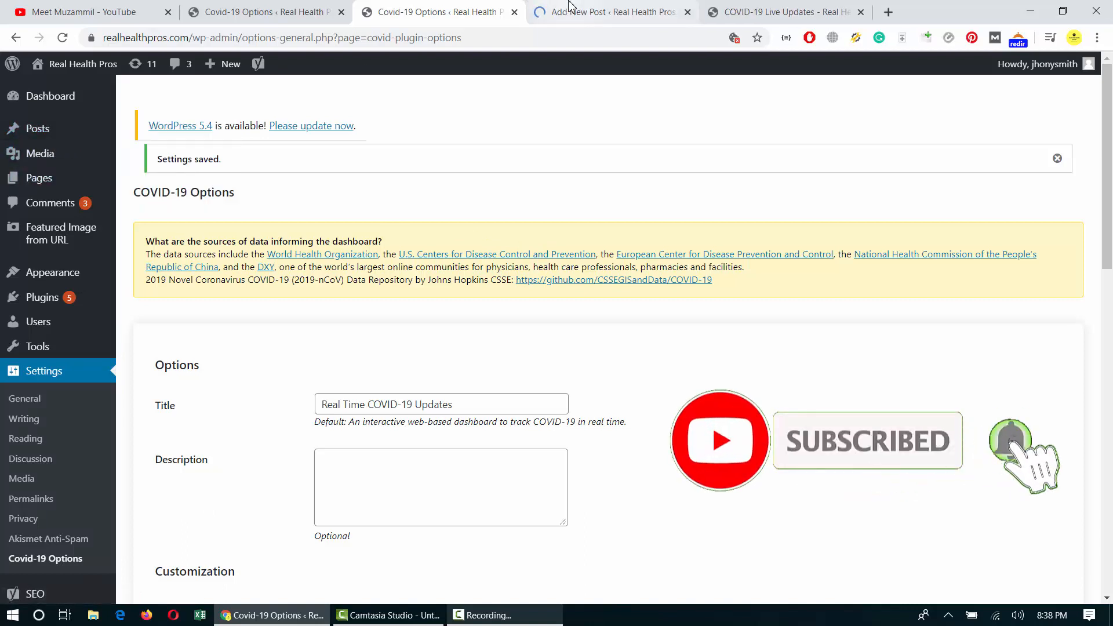
click(569, 6)
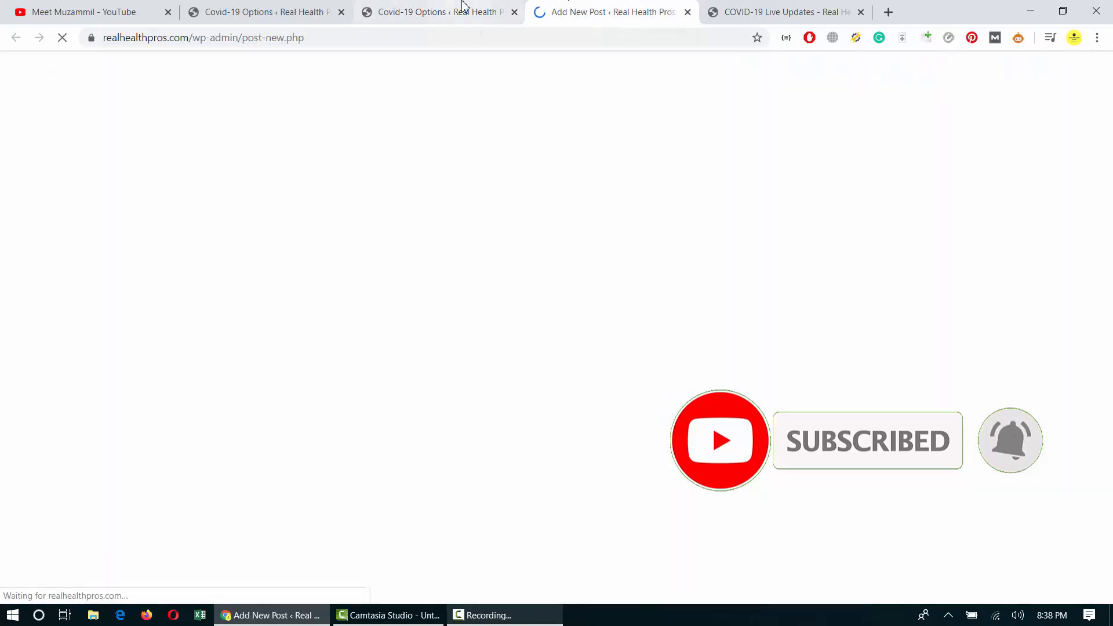
click(464, 7)
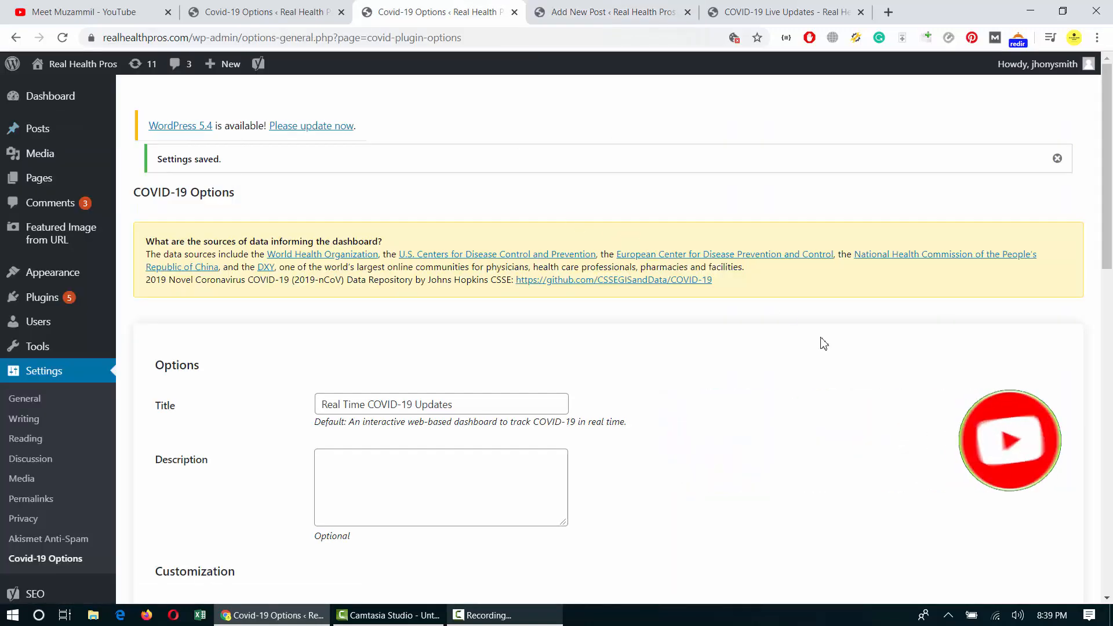
- View the live COVID-19 Live Updates page, including its world map, world totals and worldwide country list
key(ctrl+9)
scroll(641, 450, down, 10)
right_click(641, 452)
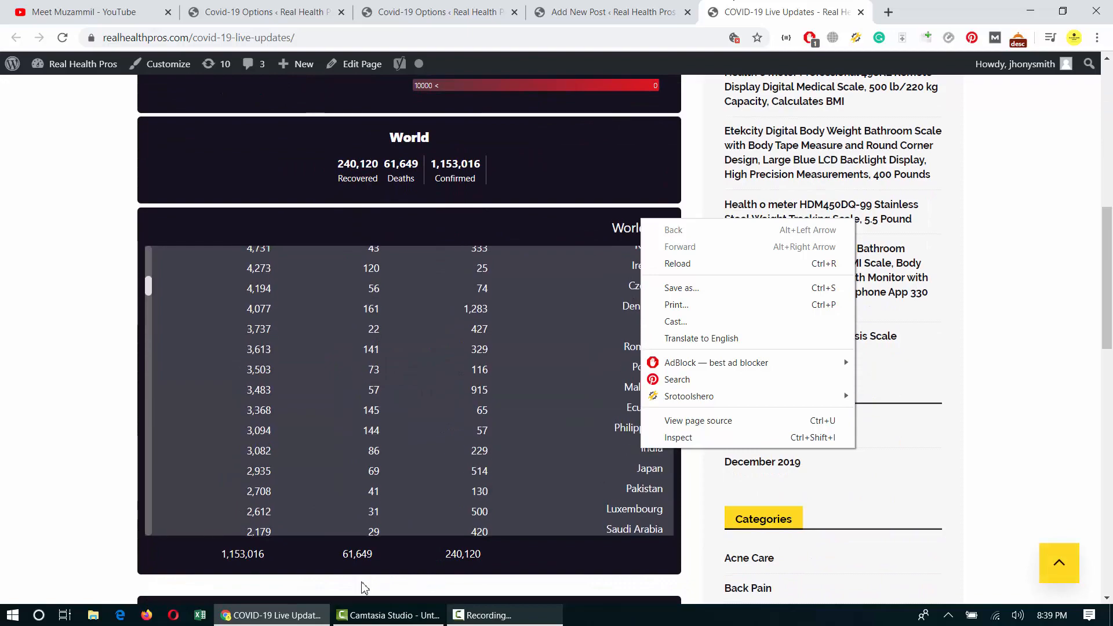
click(4, 511)
scroll(82, 373, down, 10)
scroll(85, 373, up, 15)
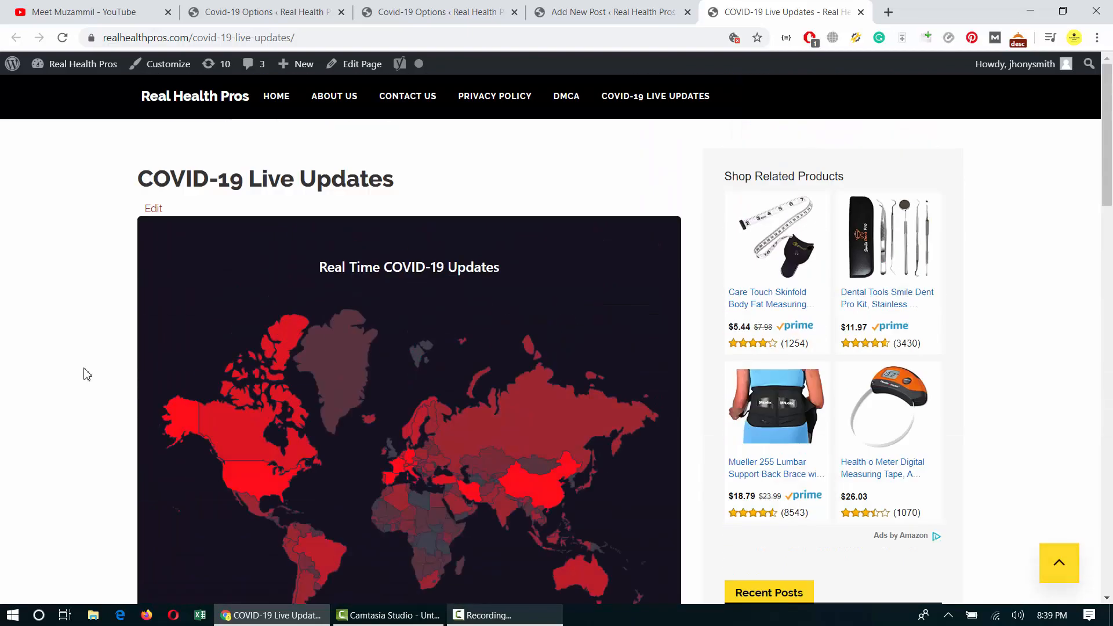
- Inspect the empty new post, look over the live COVID-19 page again and return to the post editor
key(ctrl+4)
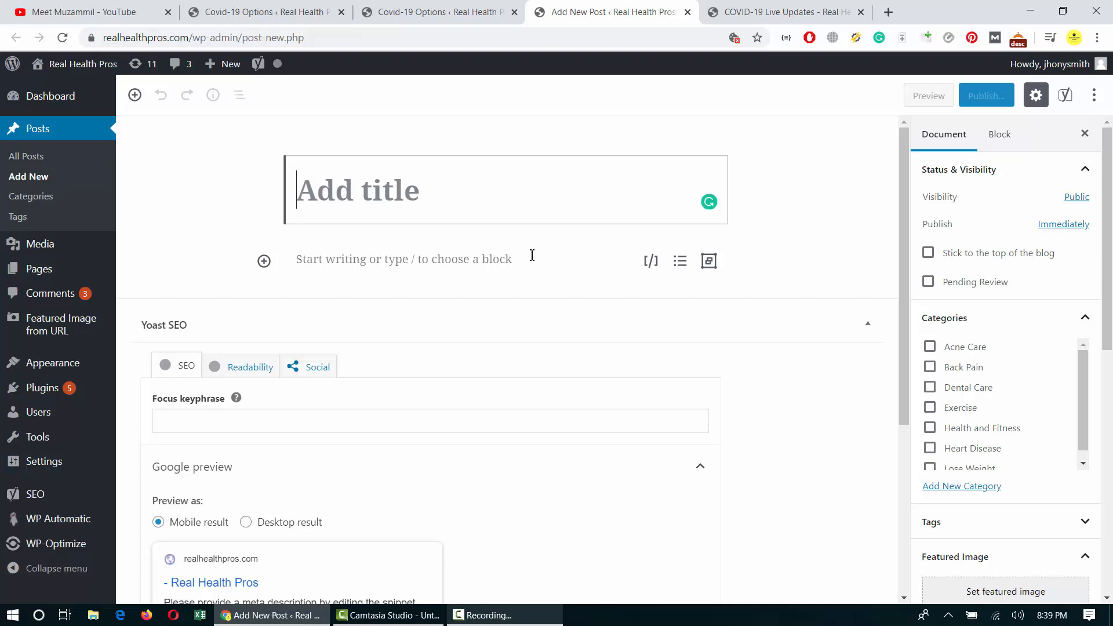
scroll(532, 255, down, 1)
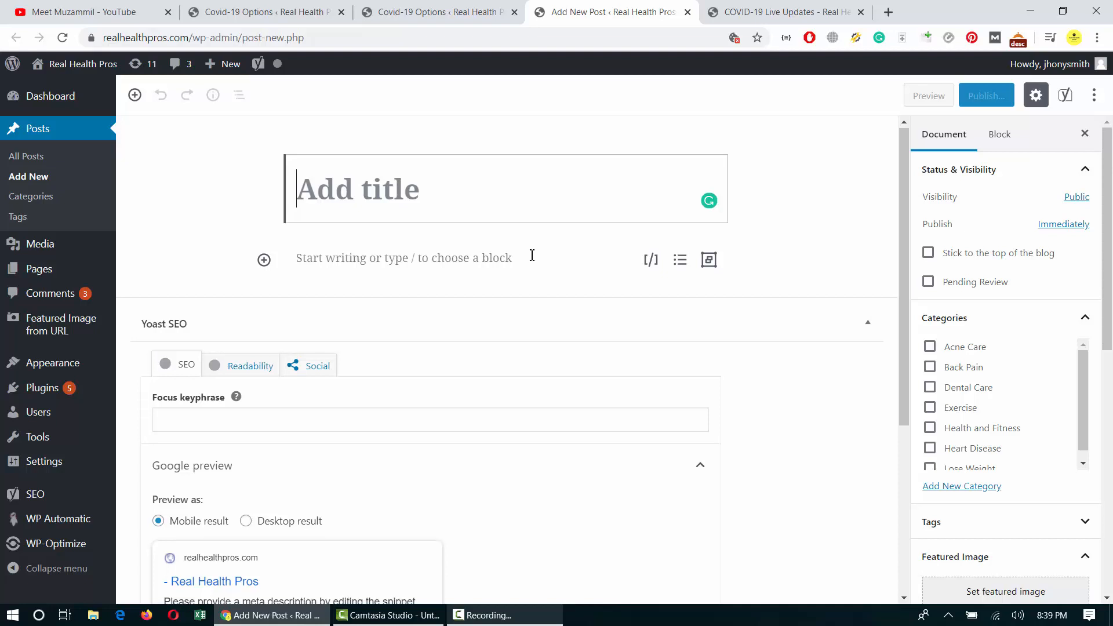
scroll(532, 255, up, 1)
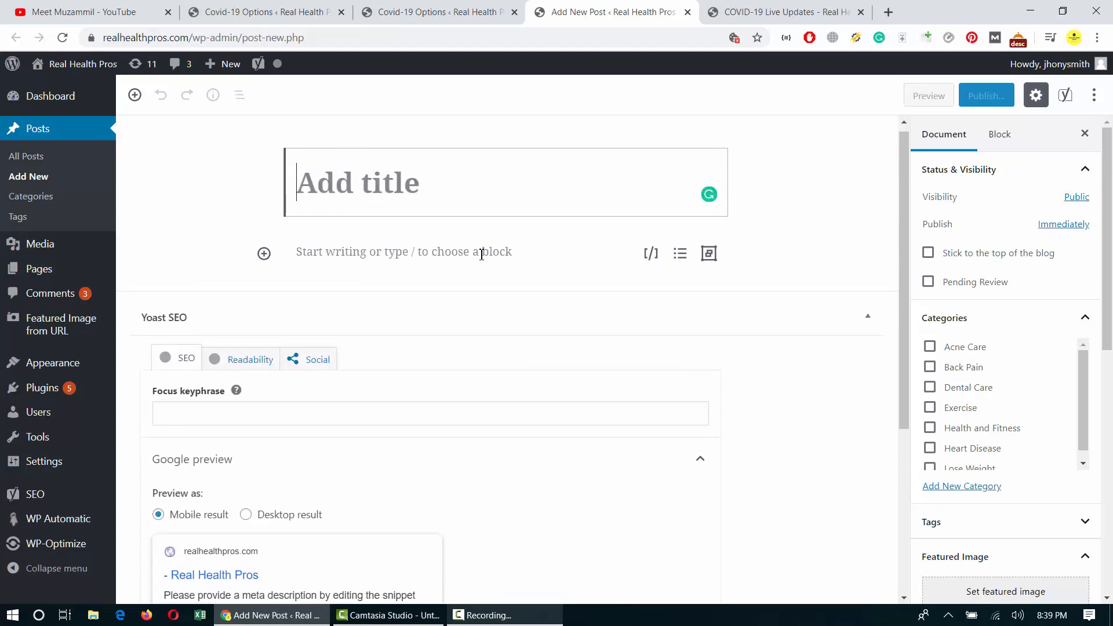
click(792, 13)
scroll(522, 400, down, 10)
scroll(493, 414, up, 8)
click(560, 4)
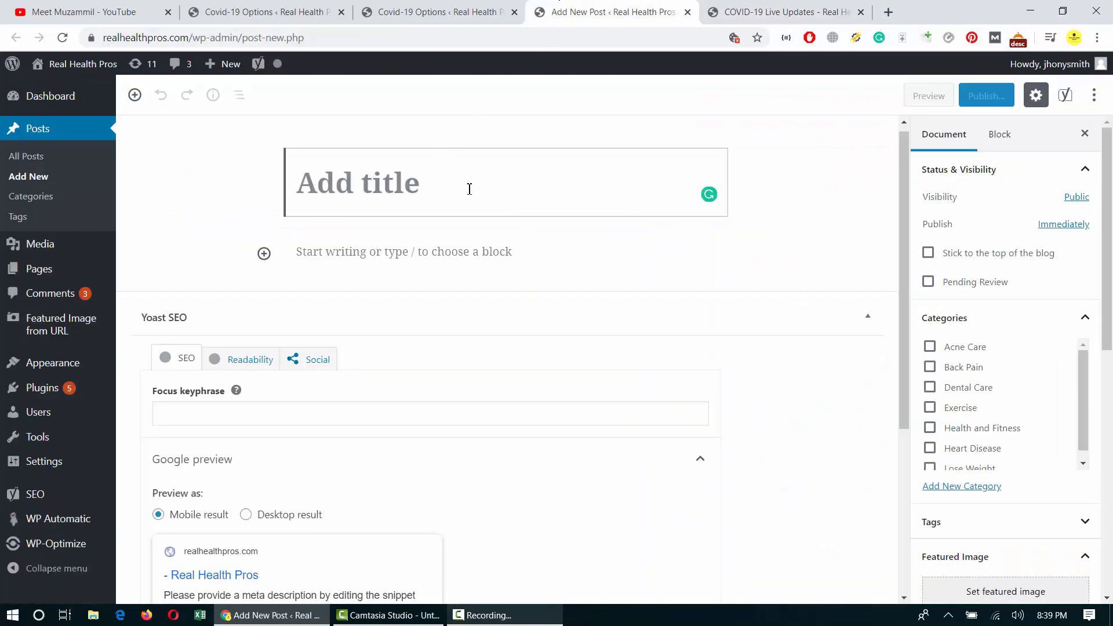
- Title the new post "COVID19 Live Updates" and place the cursor in the empty paragraph below it
scroll(556, 236, down, 4)
scroll(539, 234, up, 4)
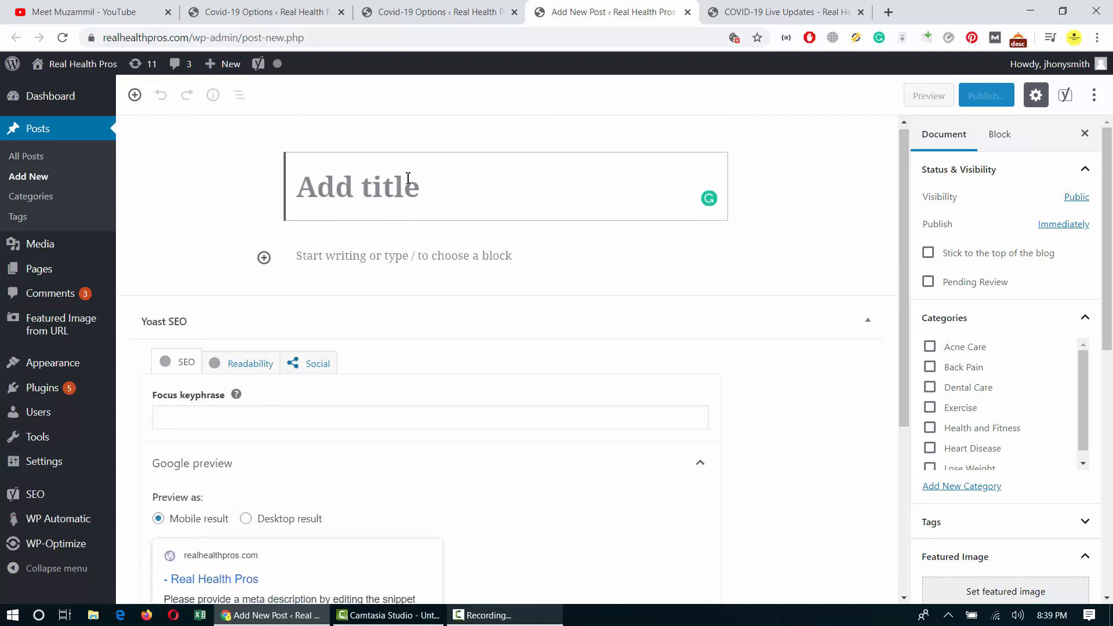
scroll(735, 293, down, 2)
scroll(363, 243, up, 2)
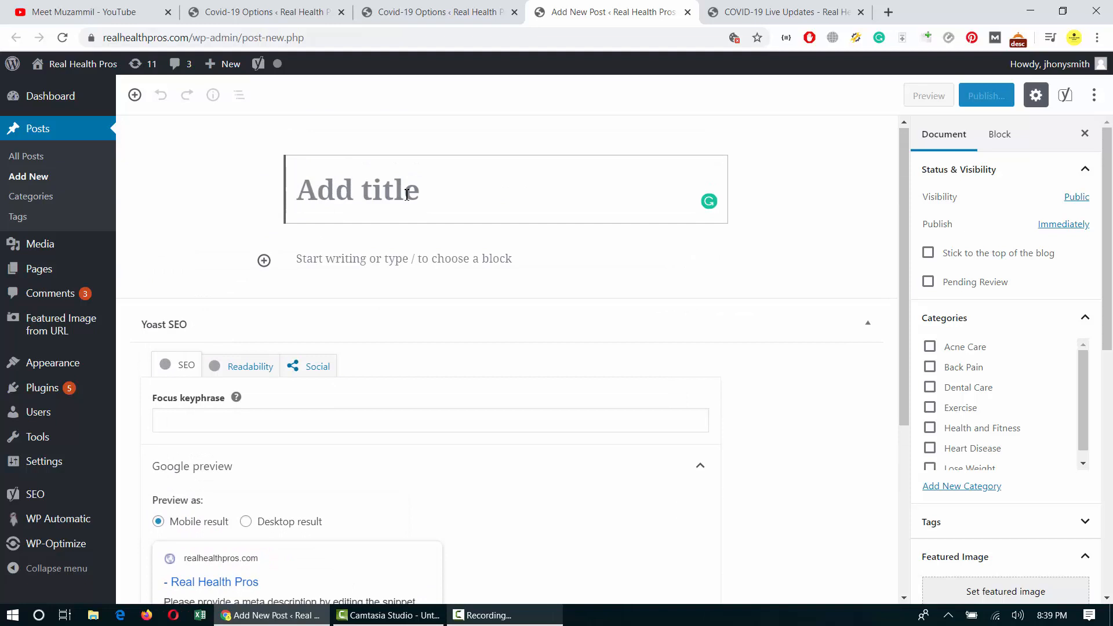
text(Cov)
key(BackSpace)
key(BackSpace)
text(OVID19)
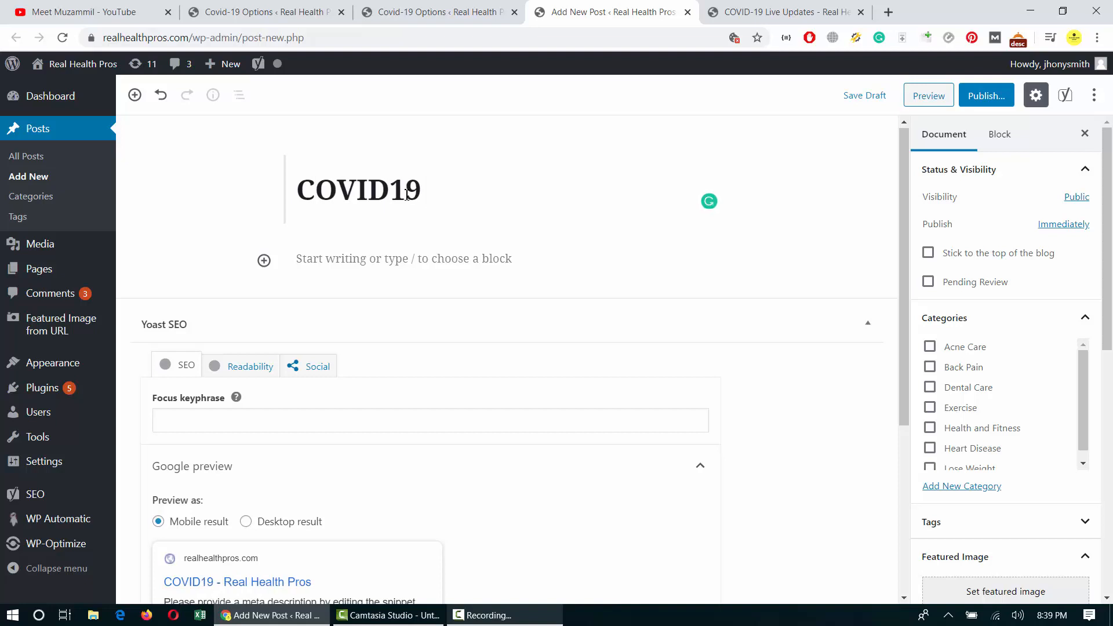
text( Live Updates)
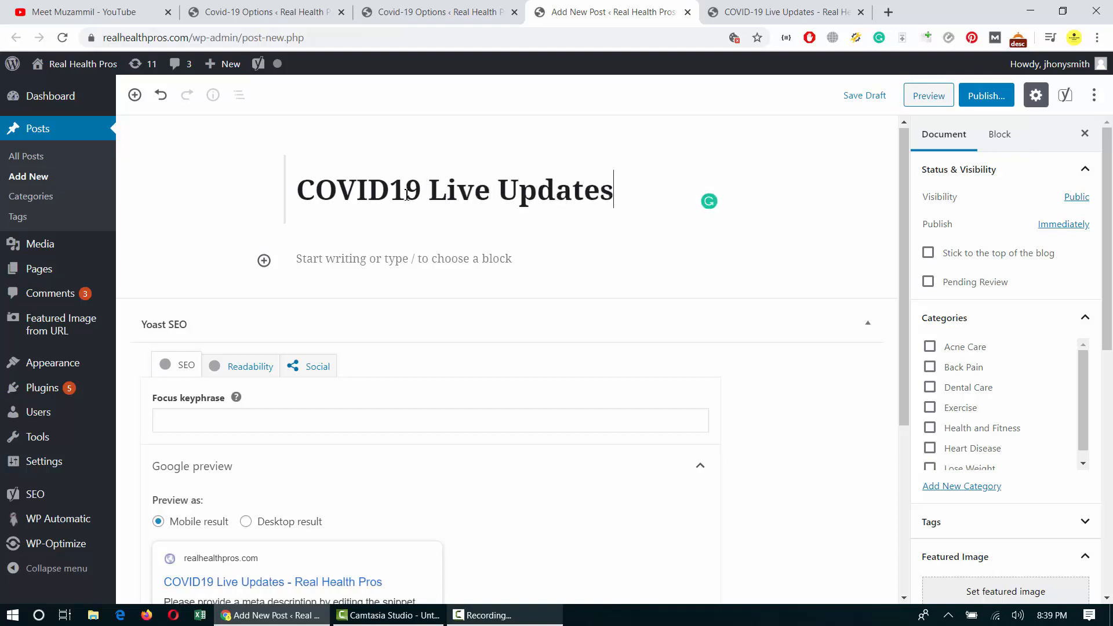
double_click(456, 198)
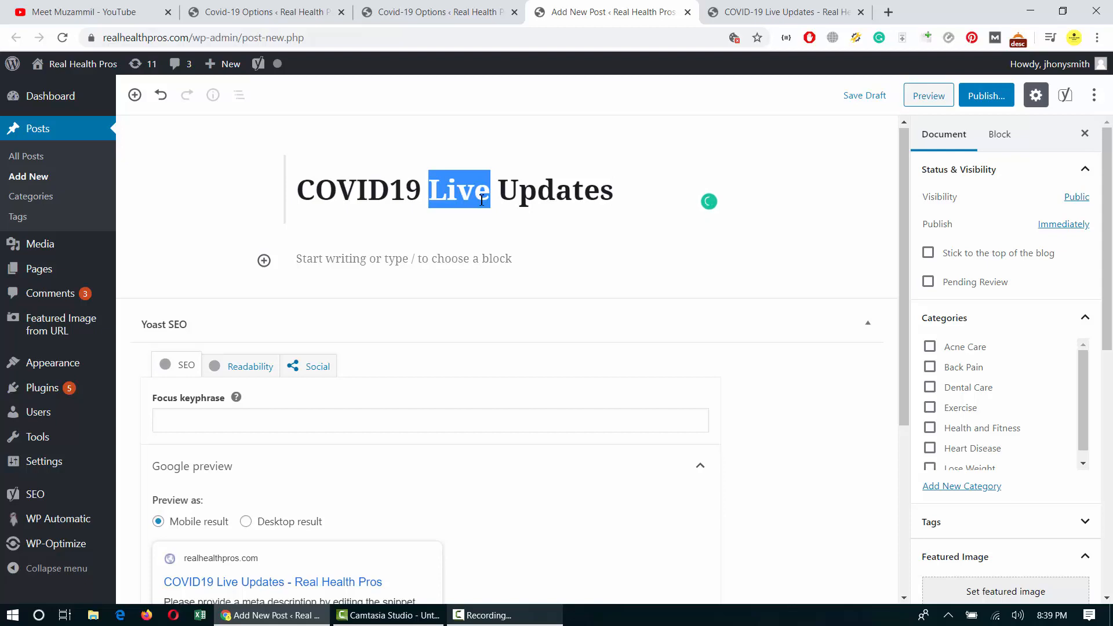
click(420, 255)
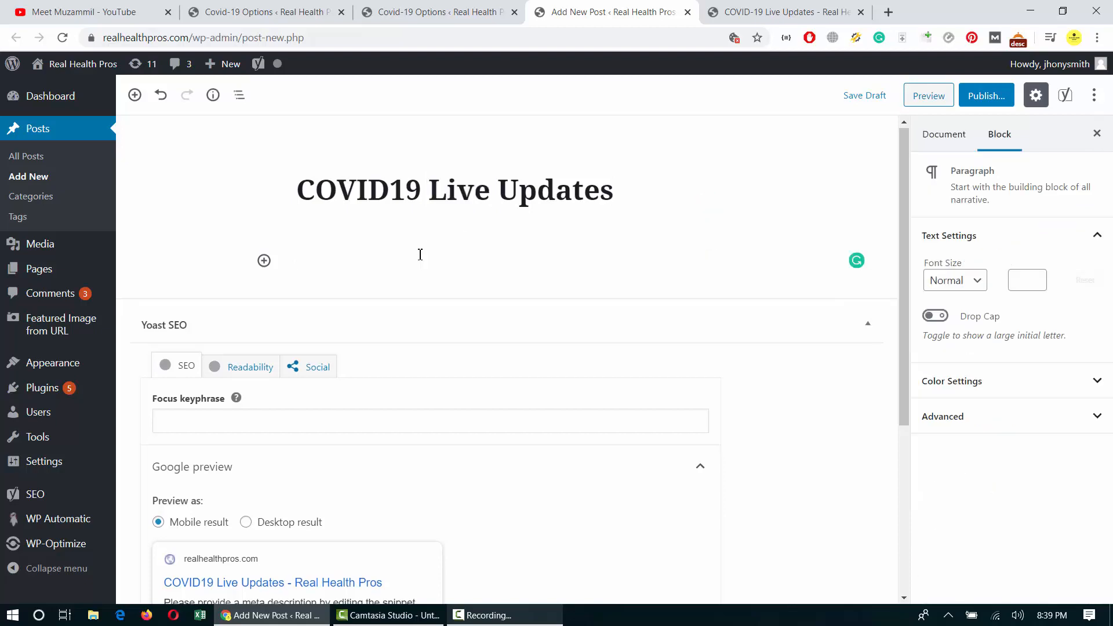
- Go back to the Covid-19 Options page and look through it down to the shortcode sections
click(464, 12)
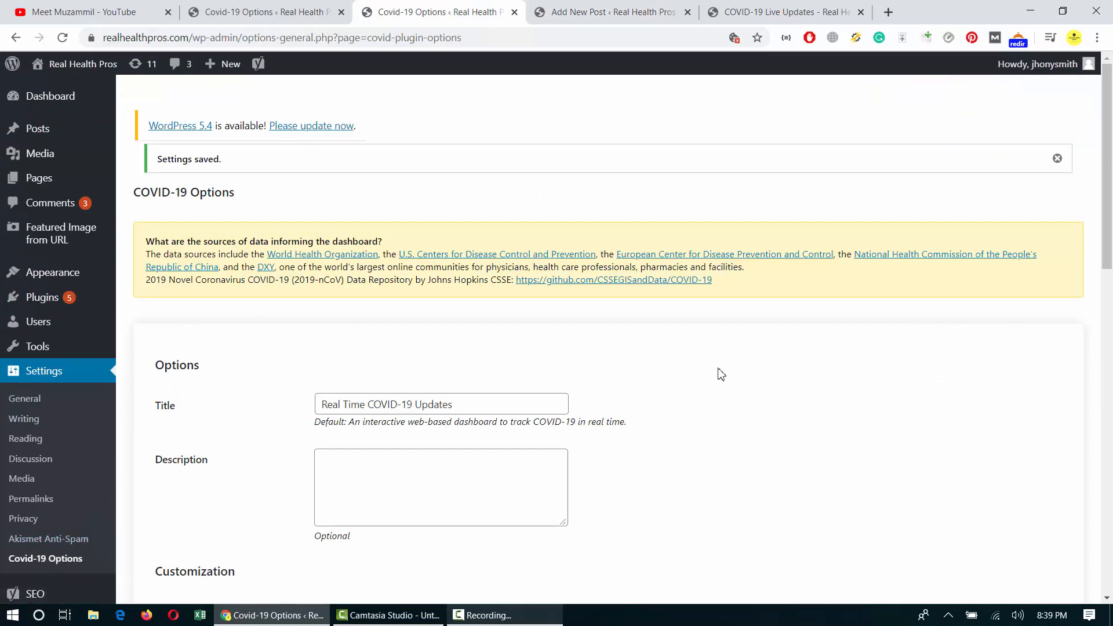
scroll(717, 368, down, 4)
scroll(573, 183, up, 4)
scroll(589, 294, down, 7)
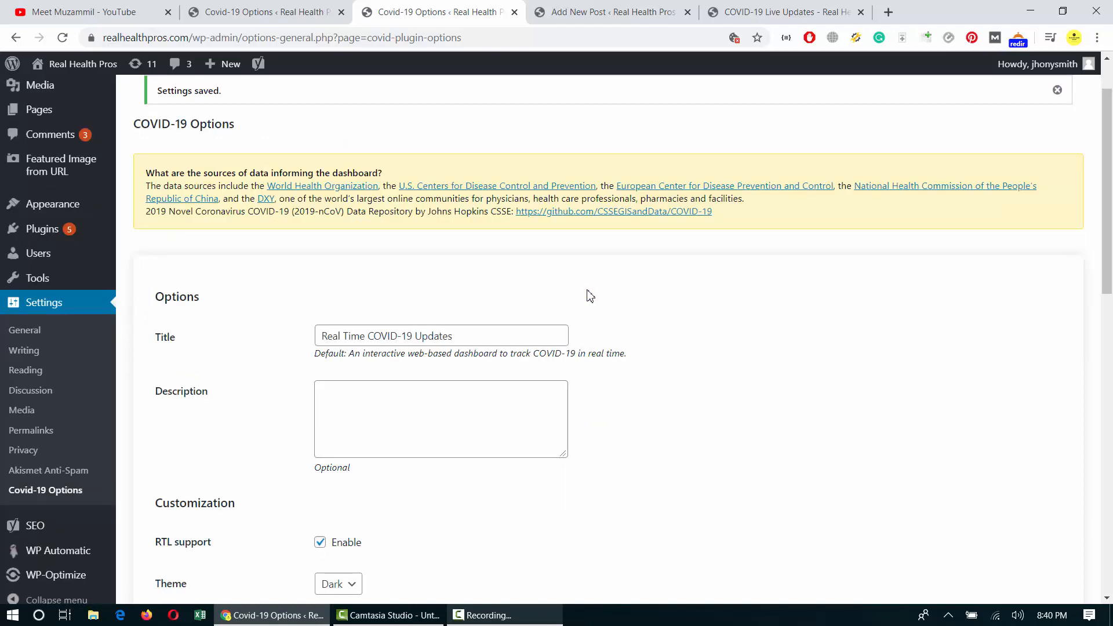
scroll(590, 296, up, 2)
scroll(554, 337, down, 4)
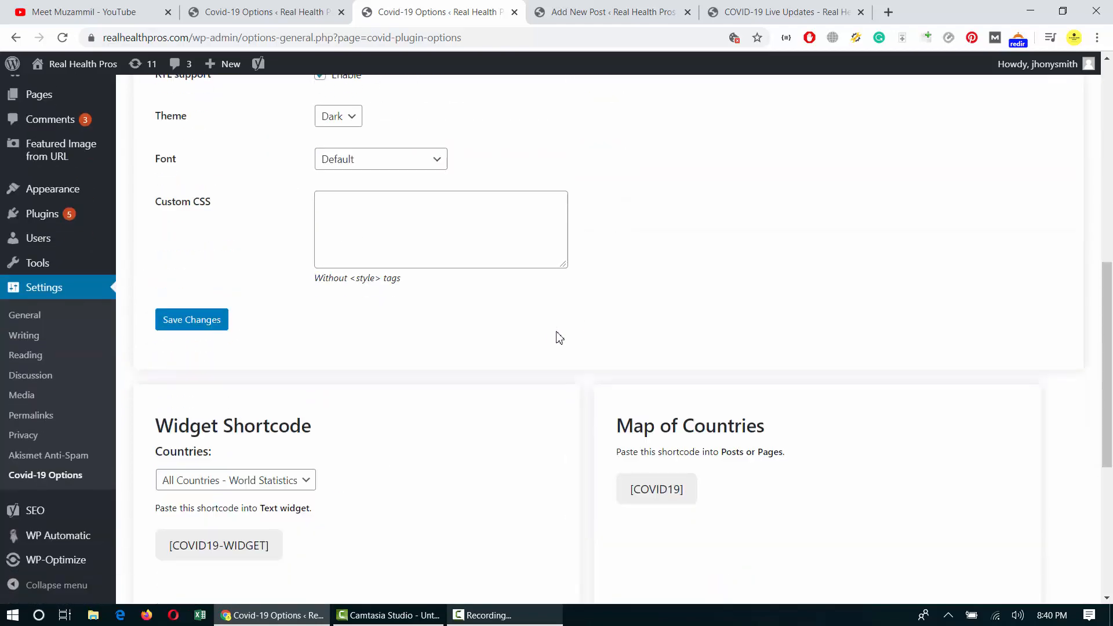
scroll(398, 173, up, 7)
scroll(695, 218, down, 10)
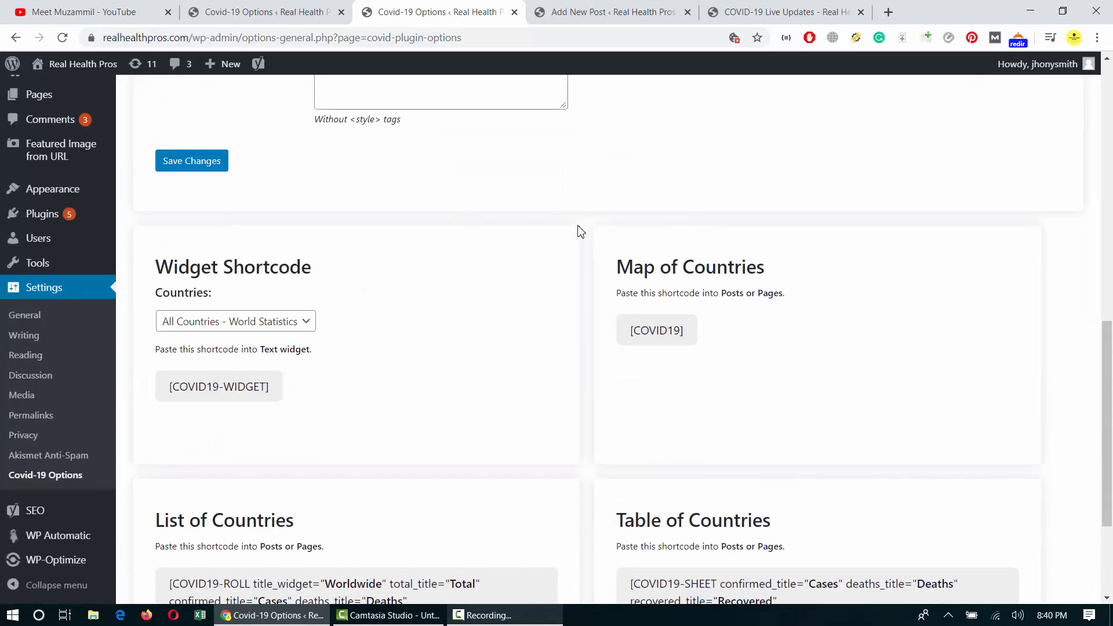
- Check the Widget Shortcode and Map of Countries sections, and view the matching map on the live updates page
triple_click(218, 270)
click(356, 279)
triple_click(710, 258)
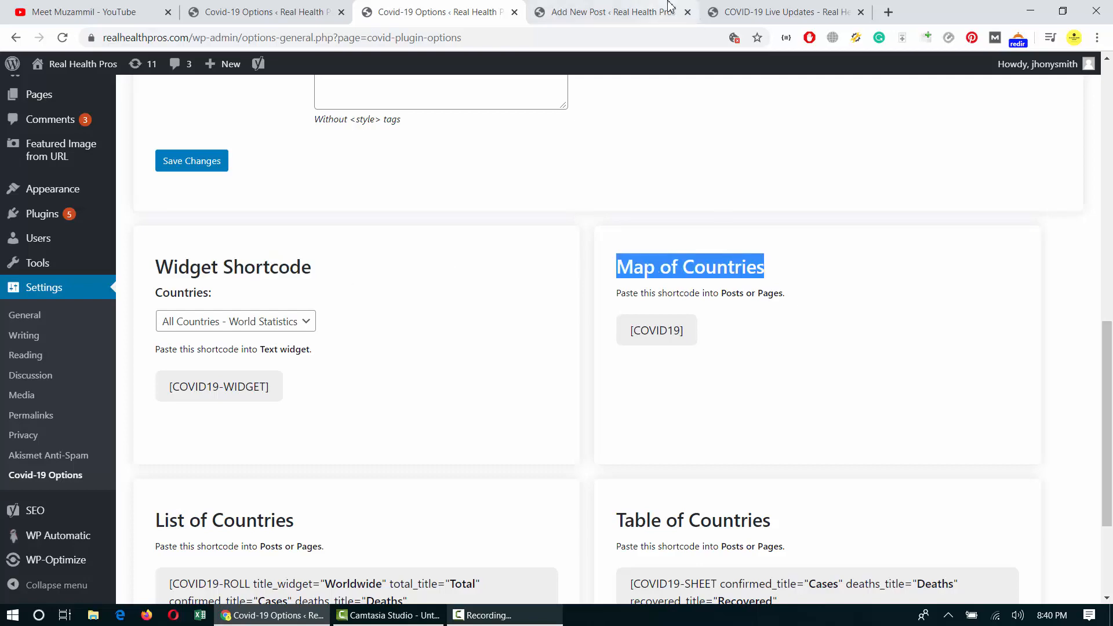
click(717, 6)
scroll(474, 356, down, 3)
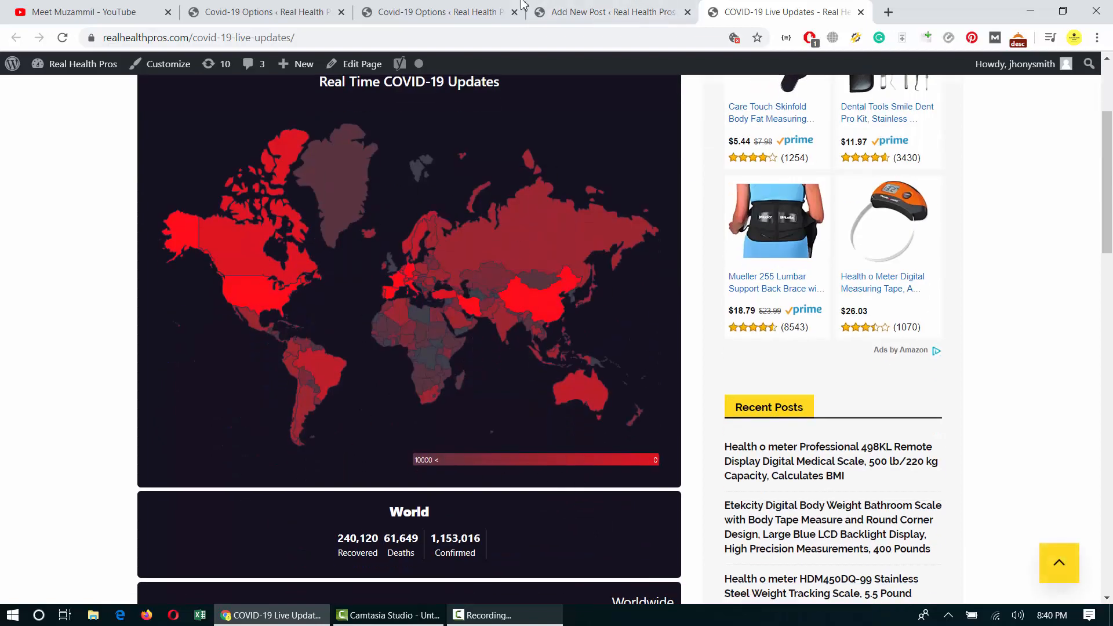
- Copy the Map of Countries shortcode from the Covid-19 Options page and return to the new post
click(475, 7)
triple_click(668, 335)
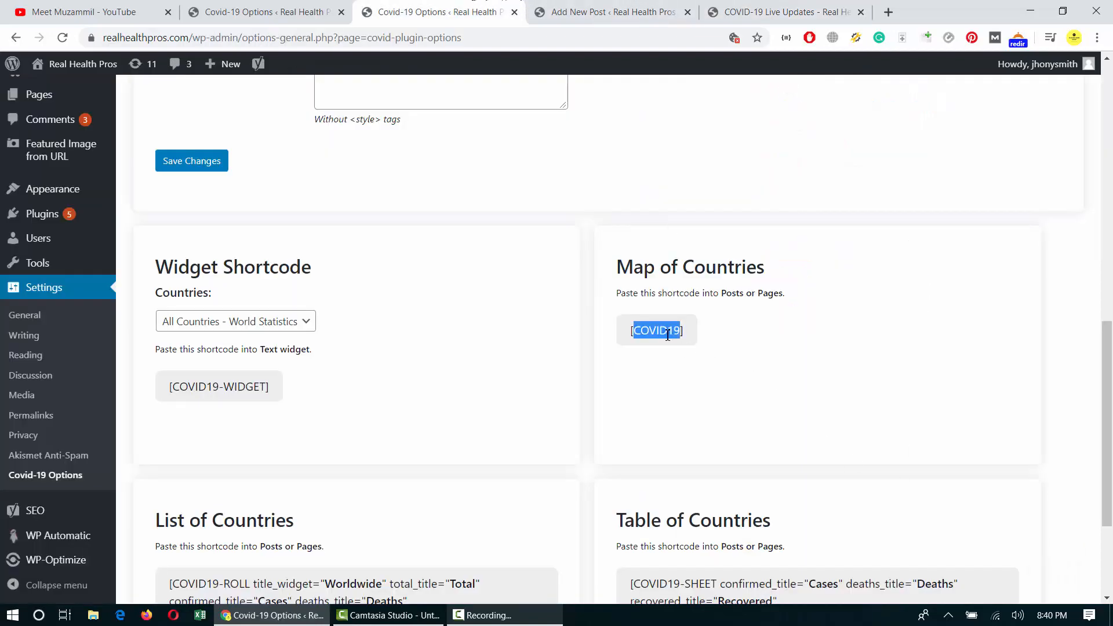
right_click(668, 335)
click(698, 345)
click(615, 10)
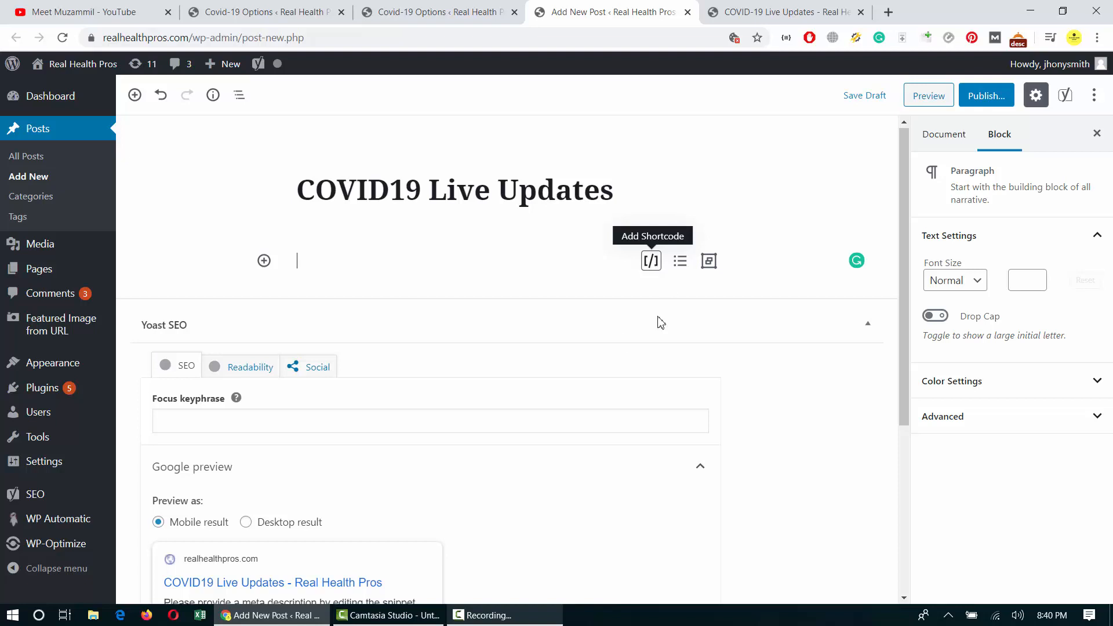
- Find the Shortcode block with the search term "sho" and insert it below the post title
click(264, 261)
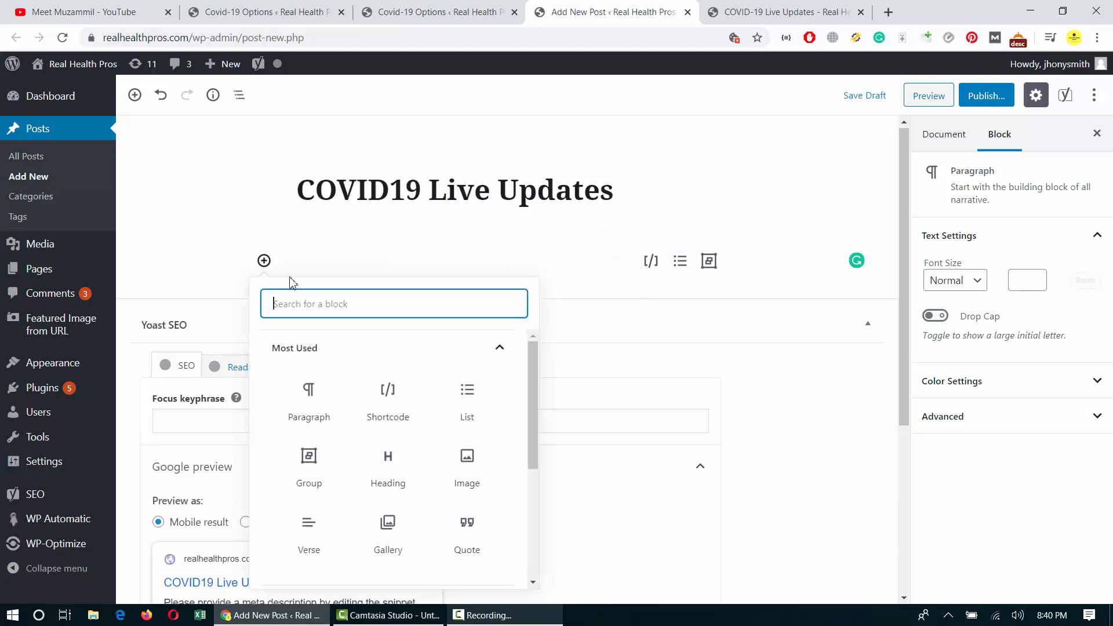
text(sho)
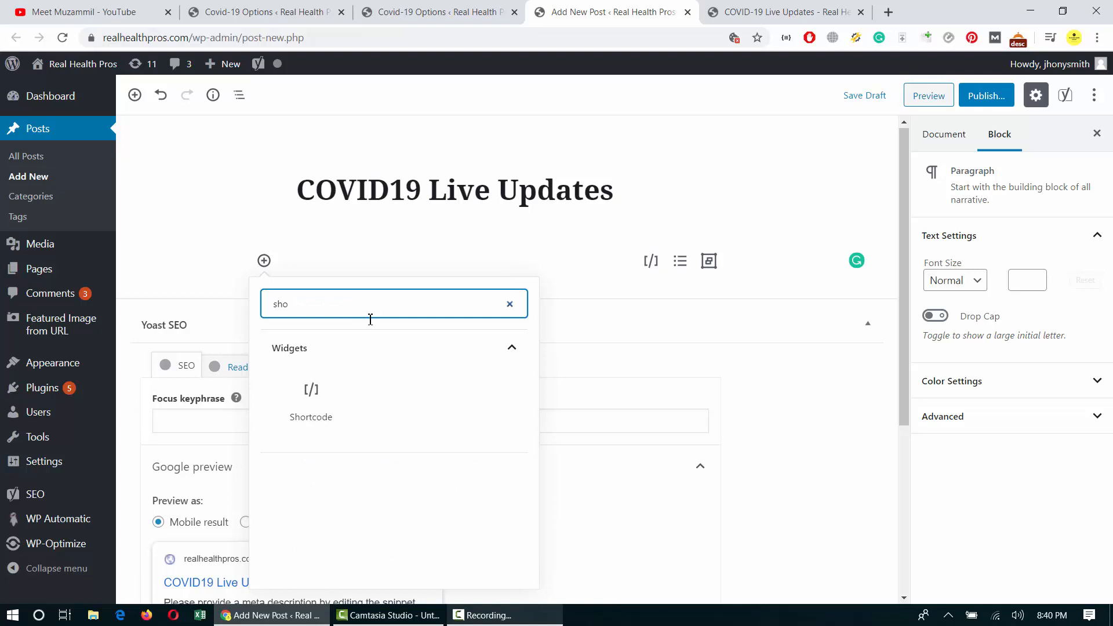
click(321, 402)
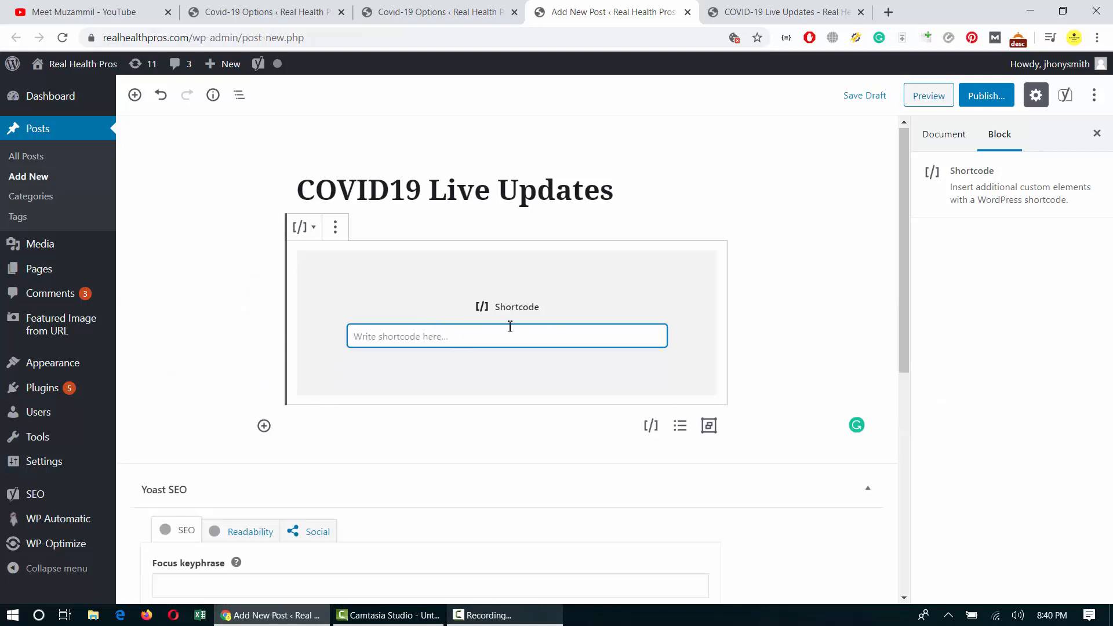
- Put the [COVID19] map shortcode into the Shortcode block, open a preview of the post and return to the editor
key(ctrl+v)
key(BackSpace)
click(774, 297)
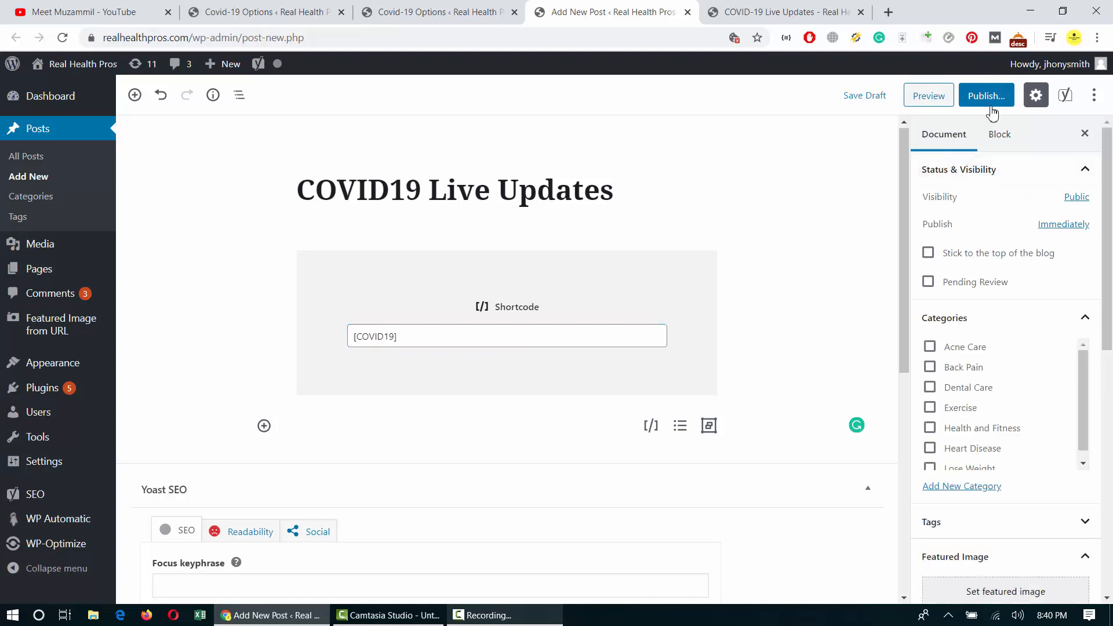
click(944, 97)
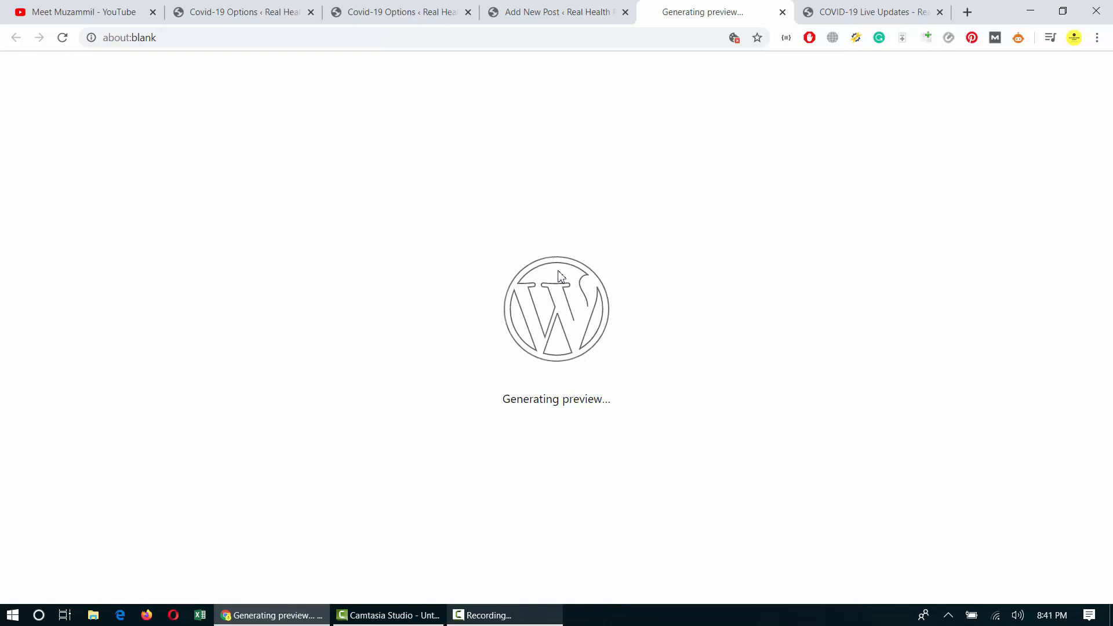
click(580, 5)
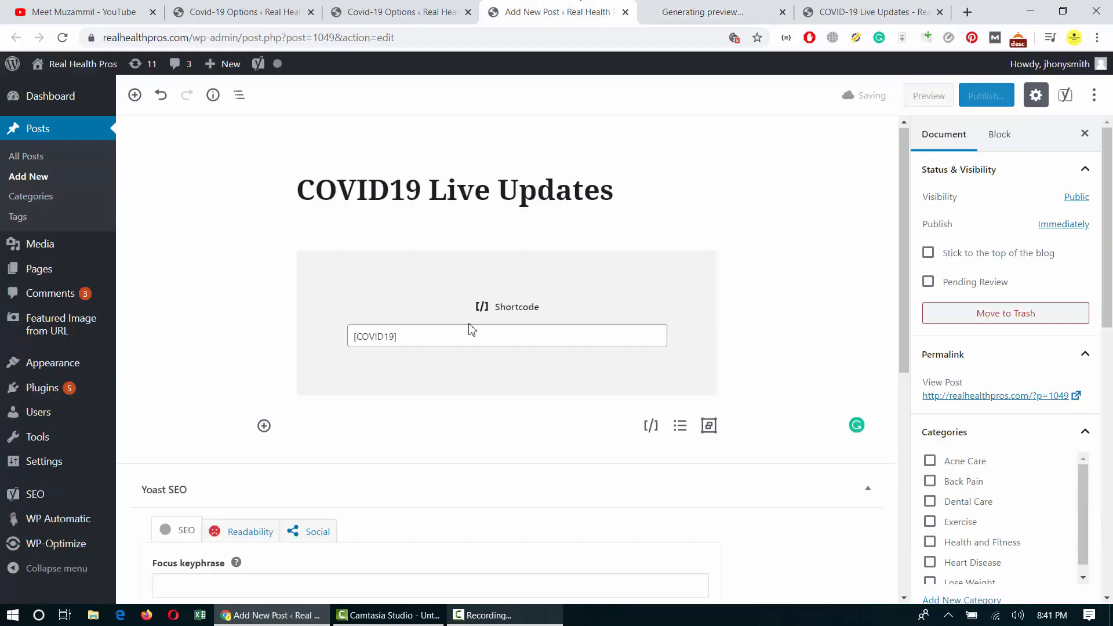
- Copy the [COVID19-WIDGET] shortcode for All Countries - World Statistics from the Covid-19 Options page
click(429, 8)
scroll(381, 256, down, 2)
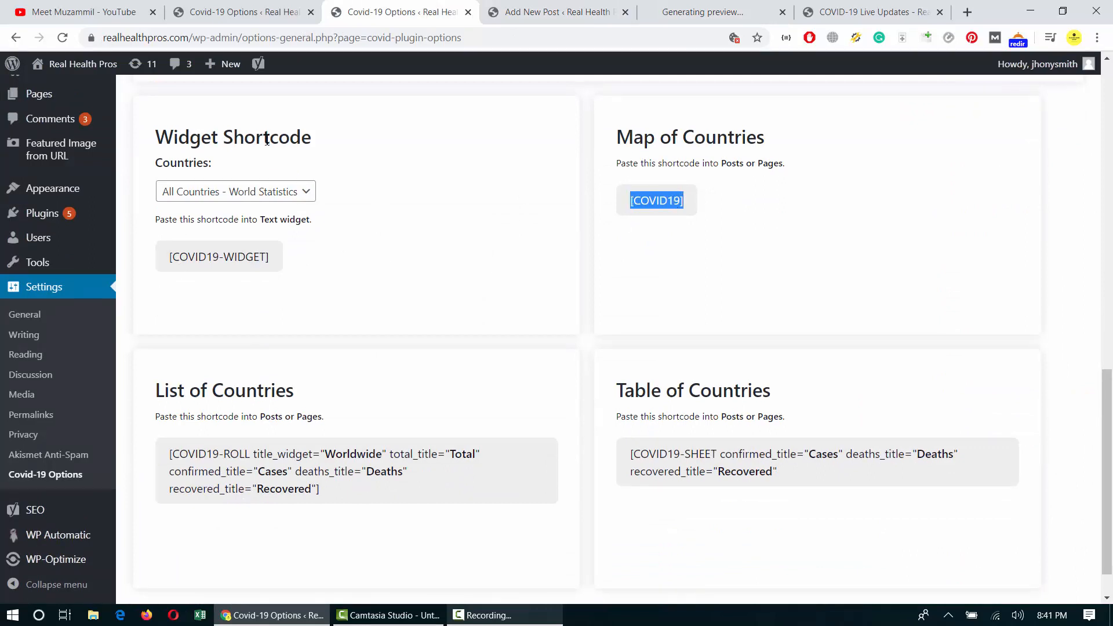
click(259, 192)
click(260, 196)
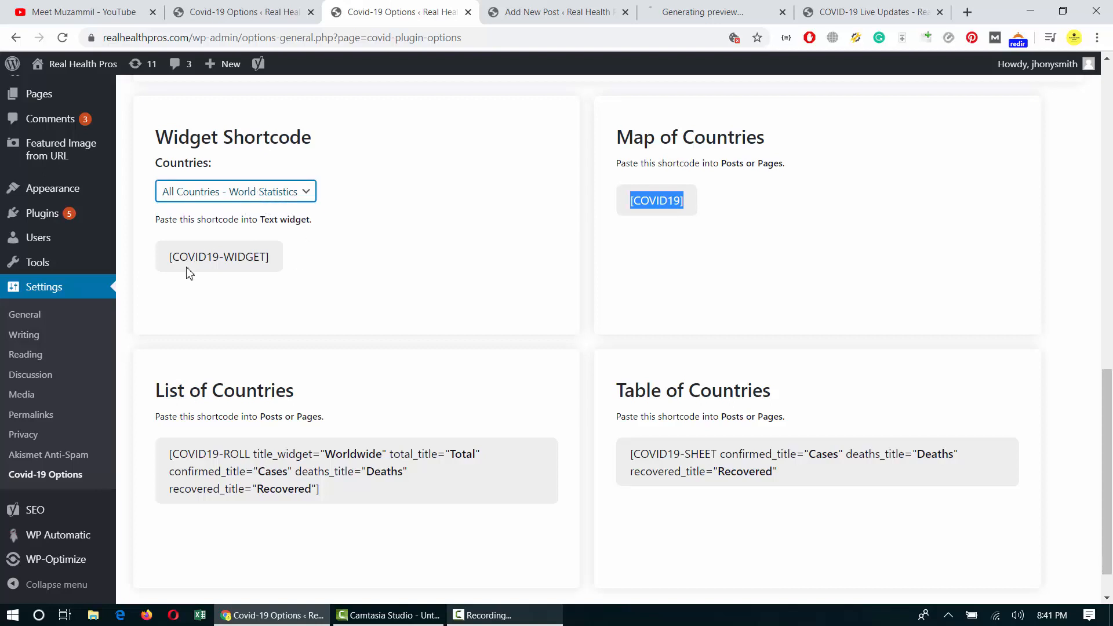
click(203, 268)
right_click(206, 267)
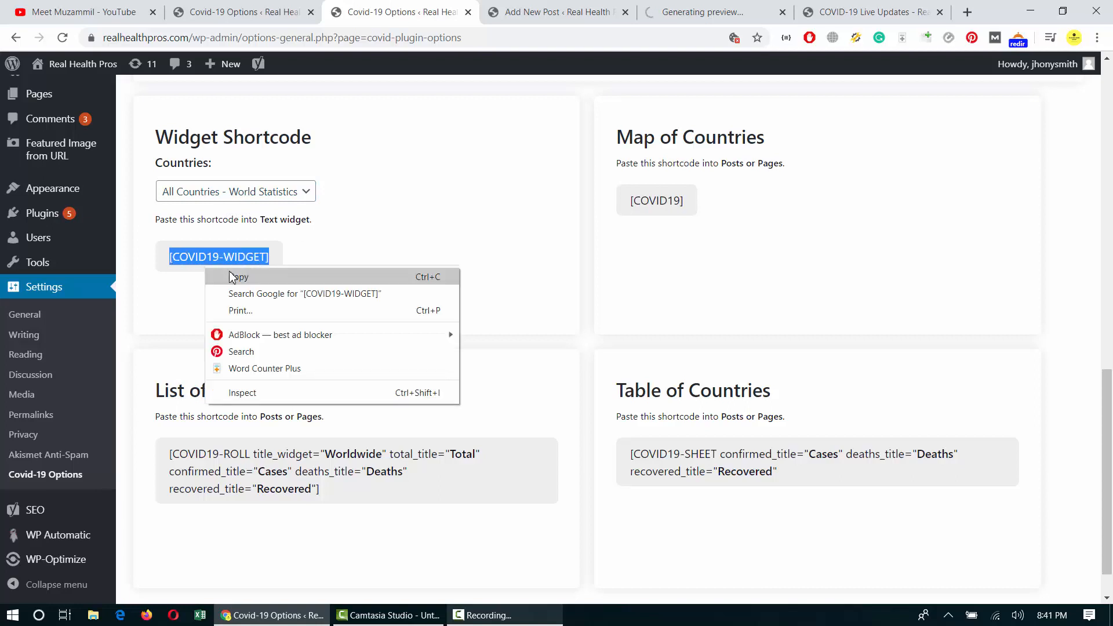
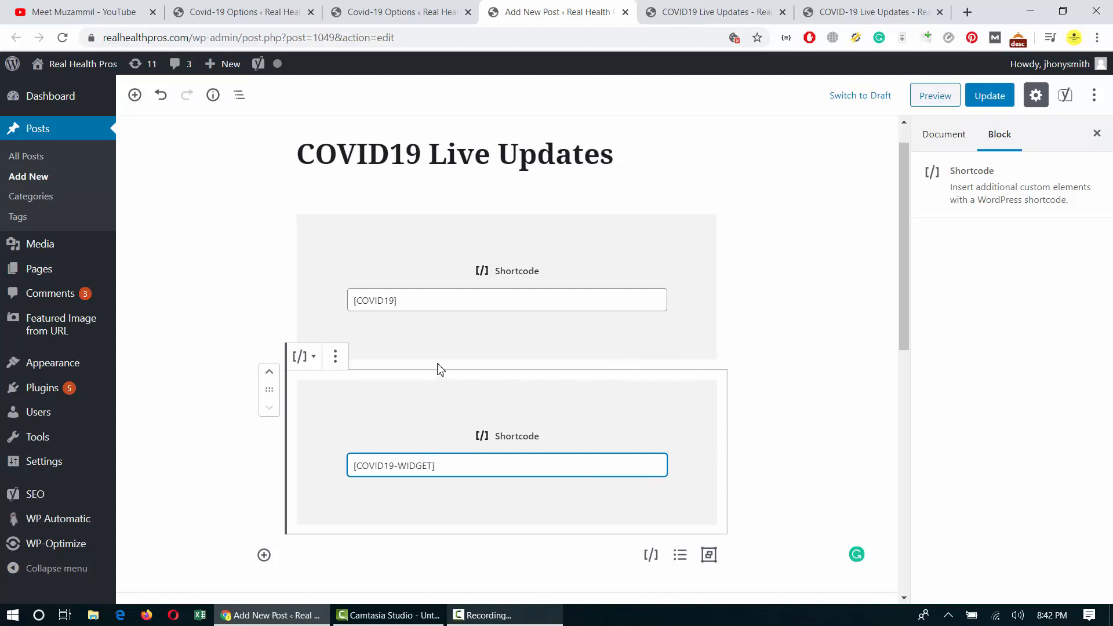
- Update the post with the [COVID19-WIDGET] block and look over the published COVID19 Live Updates page
click(731, 341)
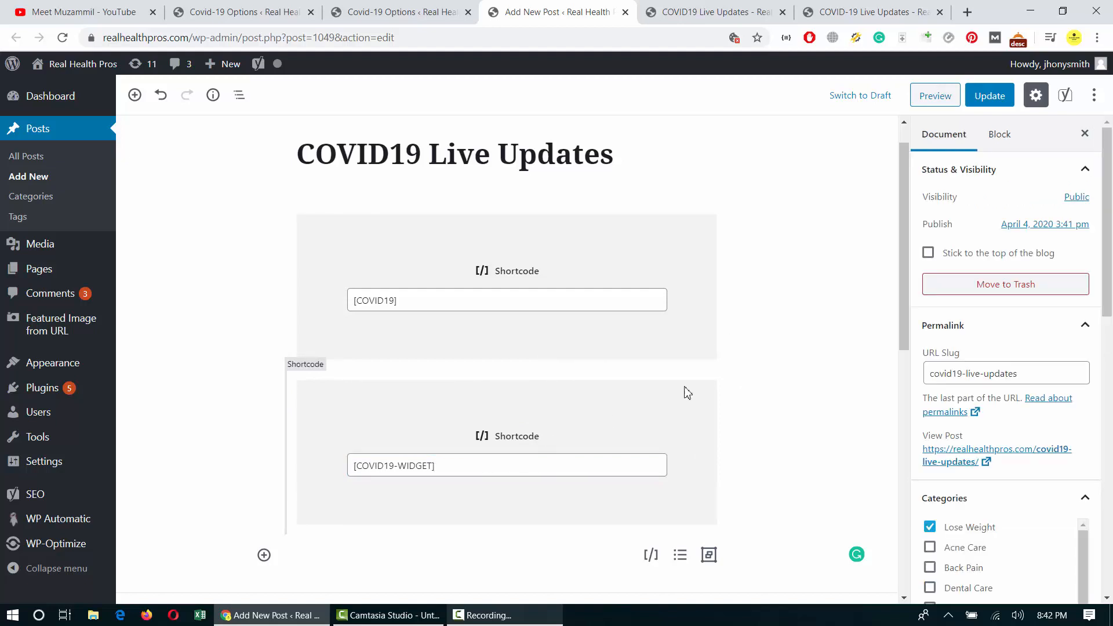
scroll(687, 393, down, 3)
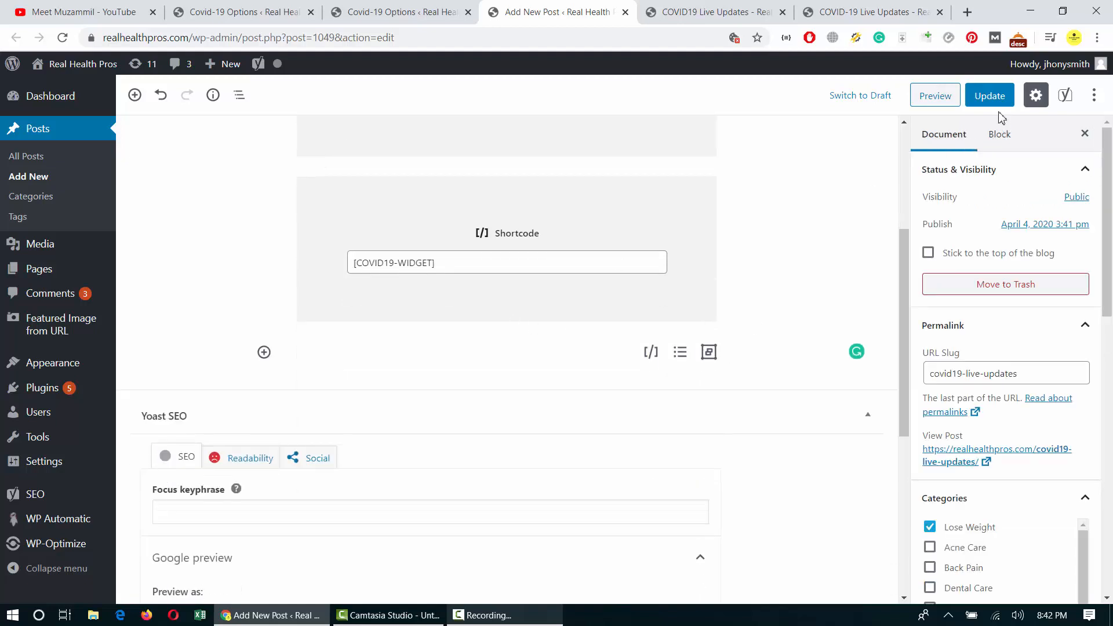
click(992, 96)
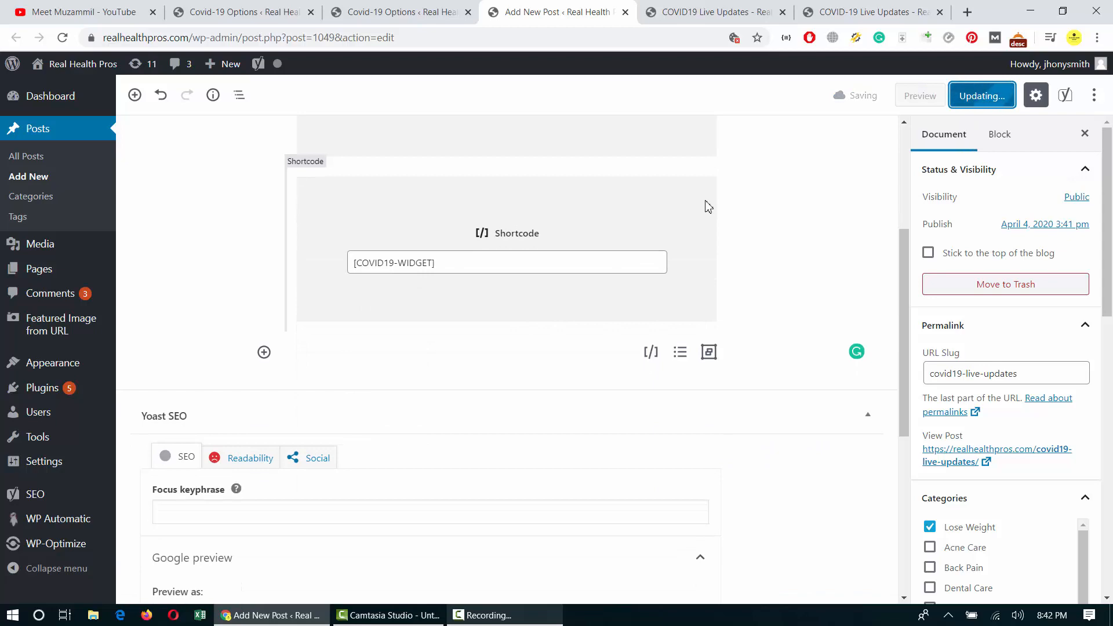
click(712, 8)
scroll(483, 218, down, 4)
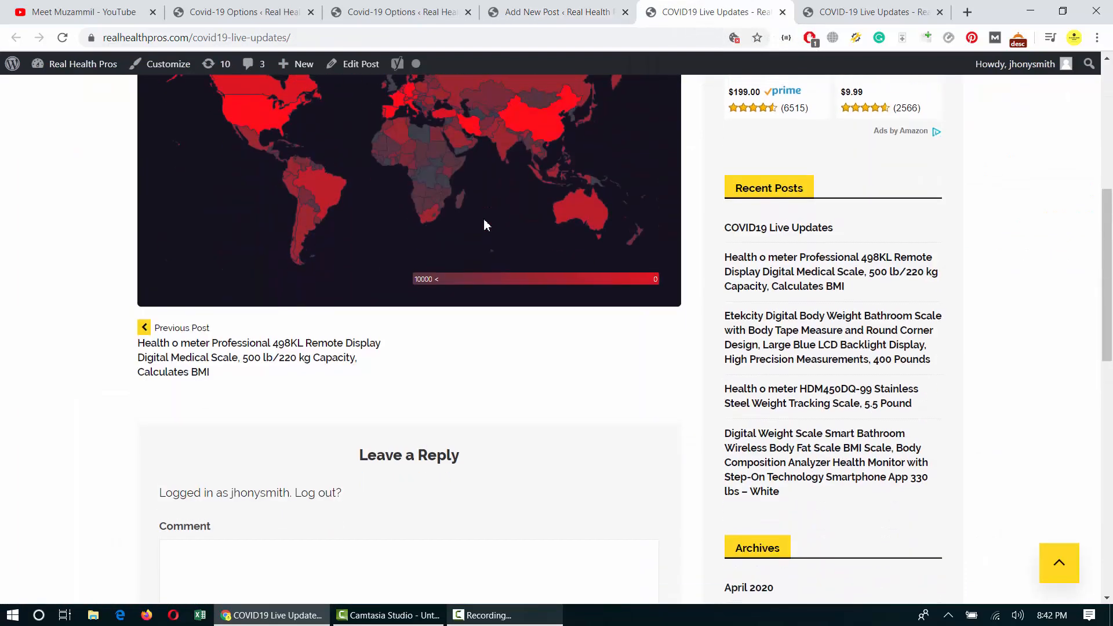
scroll(483, 218, up, 6)
- Copy the full List of Countries [COVID19-ROLL] shortcode from the Covid-19 Options page
click(543, 7)
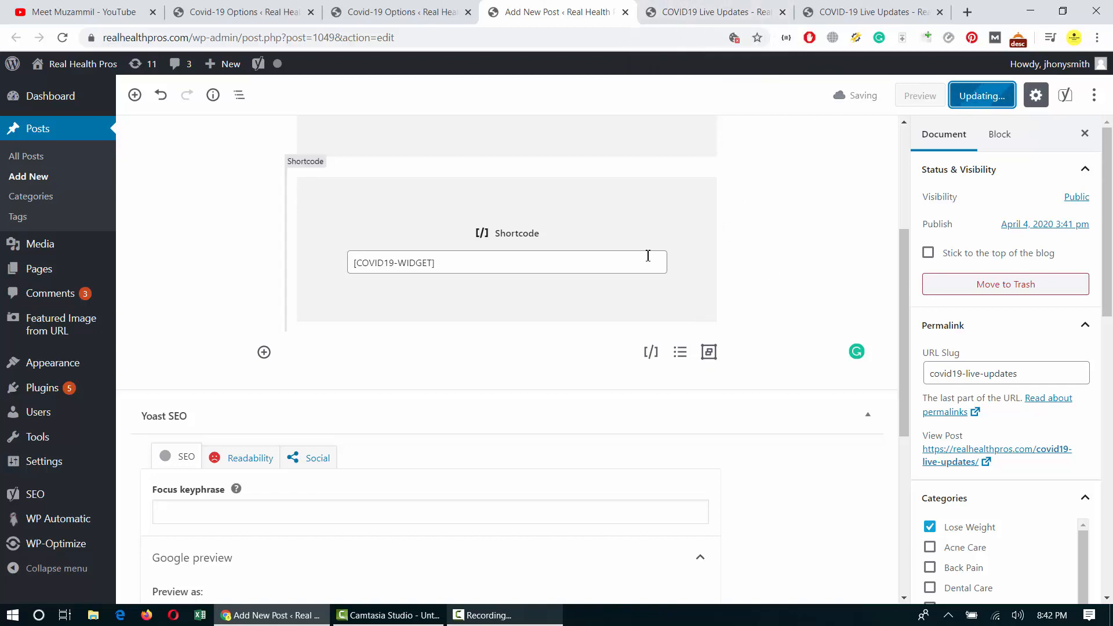
click(449, 7)
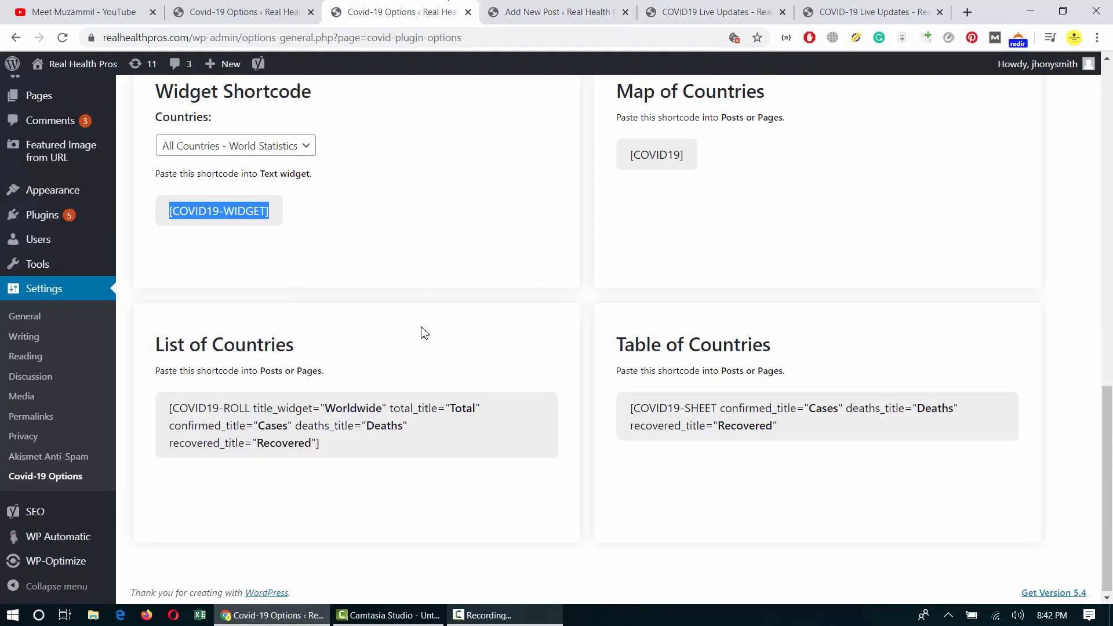
drag(355, 447, 174, 410)
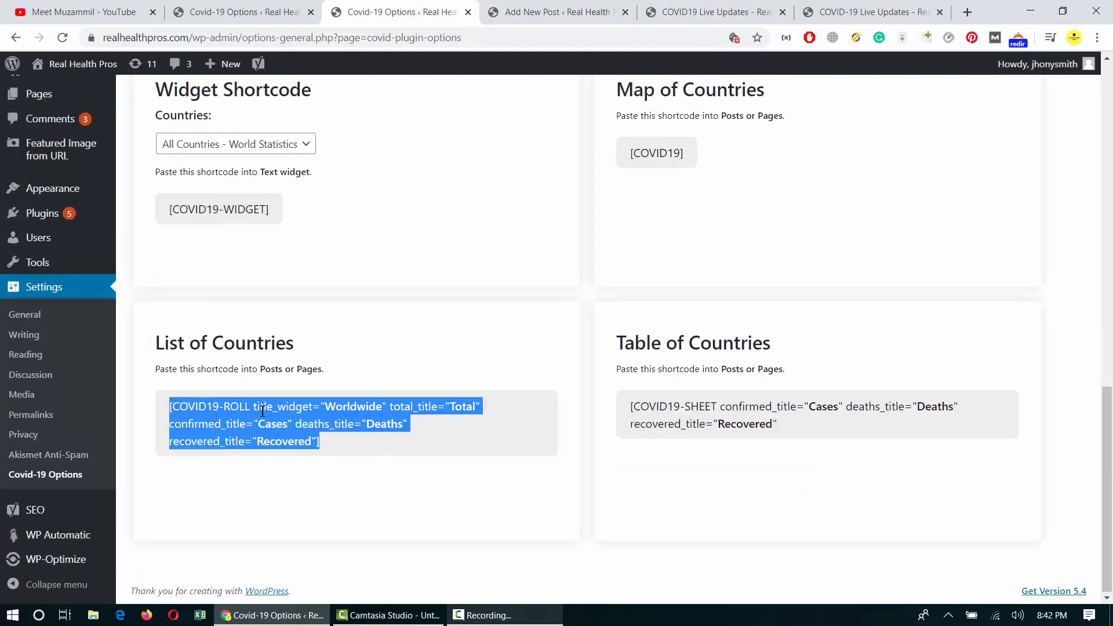
click(683, 4)
click(587, 3)
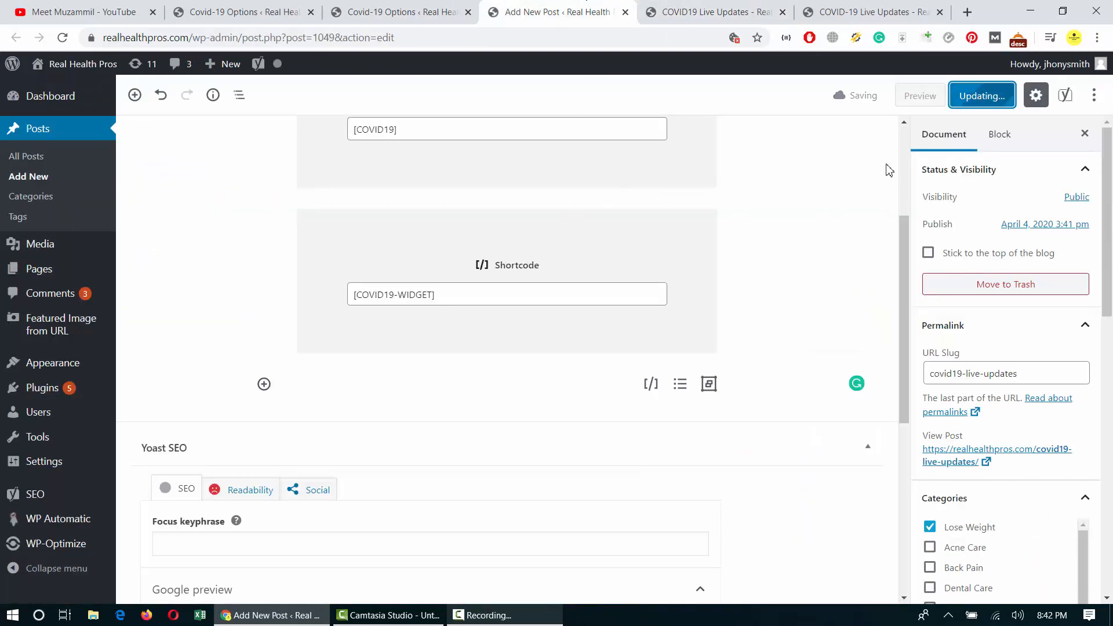
click(443, 3)
right_click(304, 407)
click(156, 342)
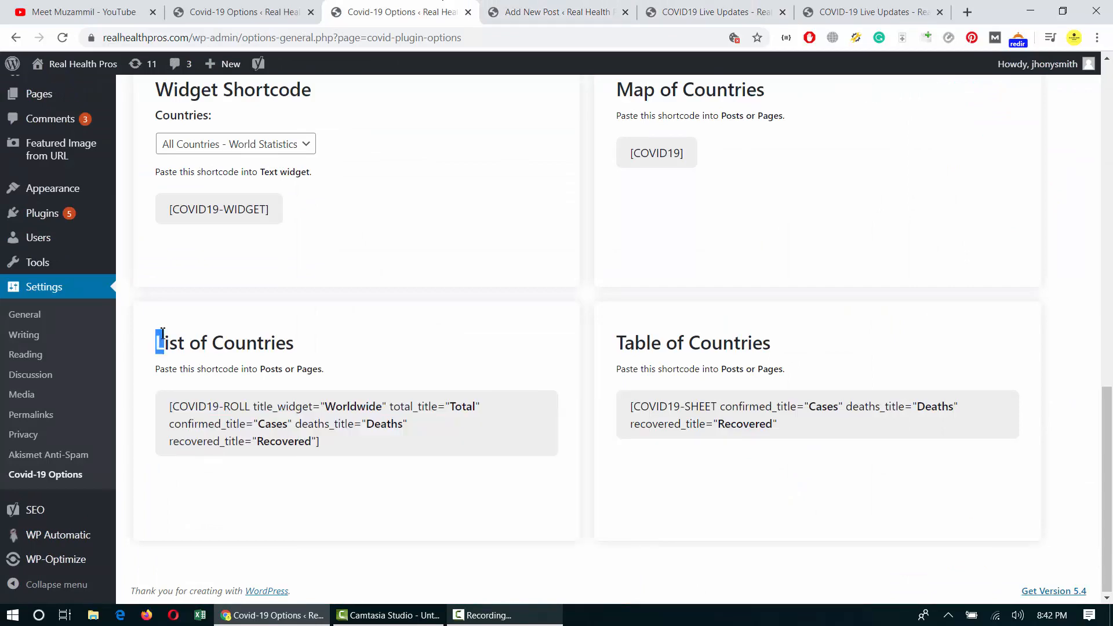
triple_click(204, 346)
right_click(295, 430)
triple_click(294, 430)
right_click(294, 430)
click(327, 442)
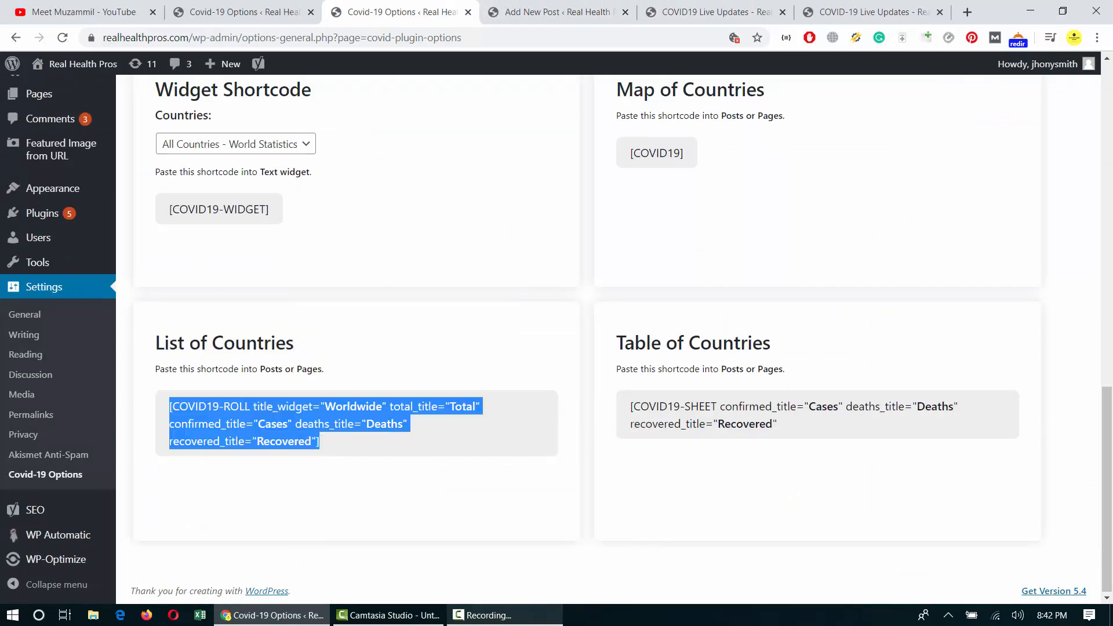
- Check the map on the published COVID19 Live Updates post and go back to the post editor
click(557, 12)
click(711, 12)
scroll(690, 185, down, 3)
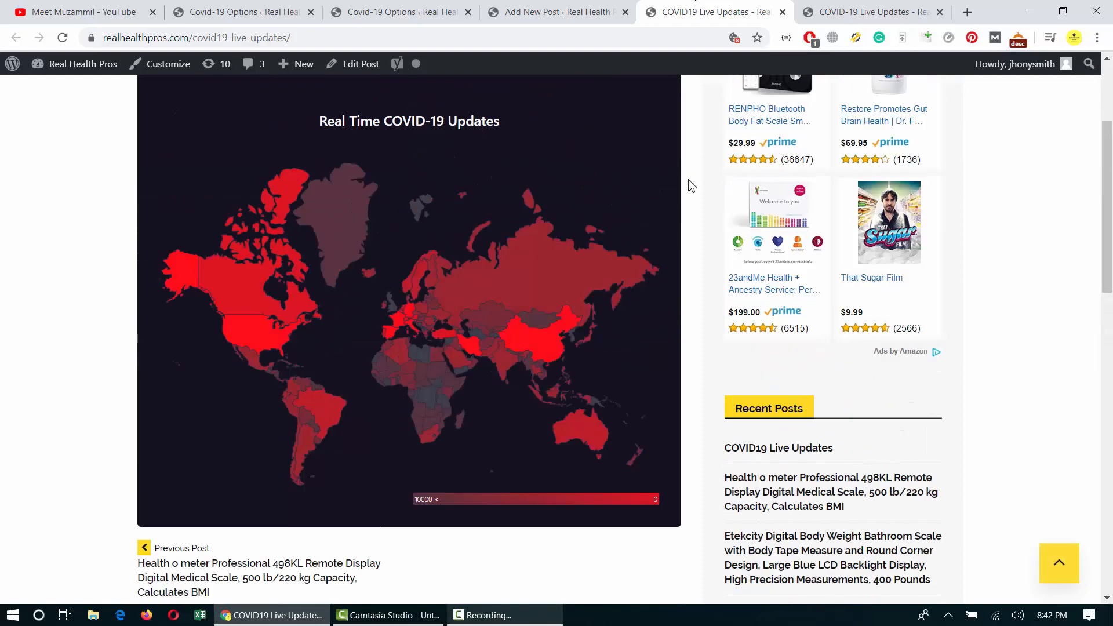
scroll(692, 185, up, 3)
click(557, 11)
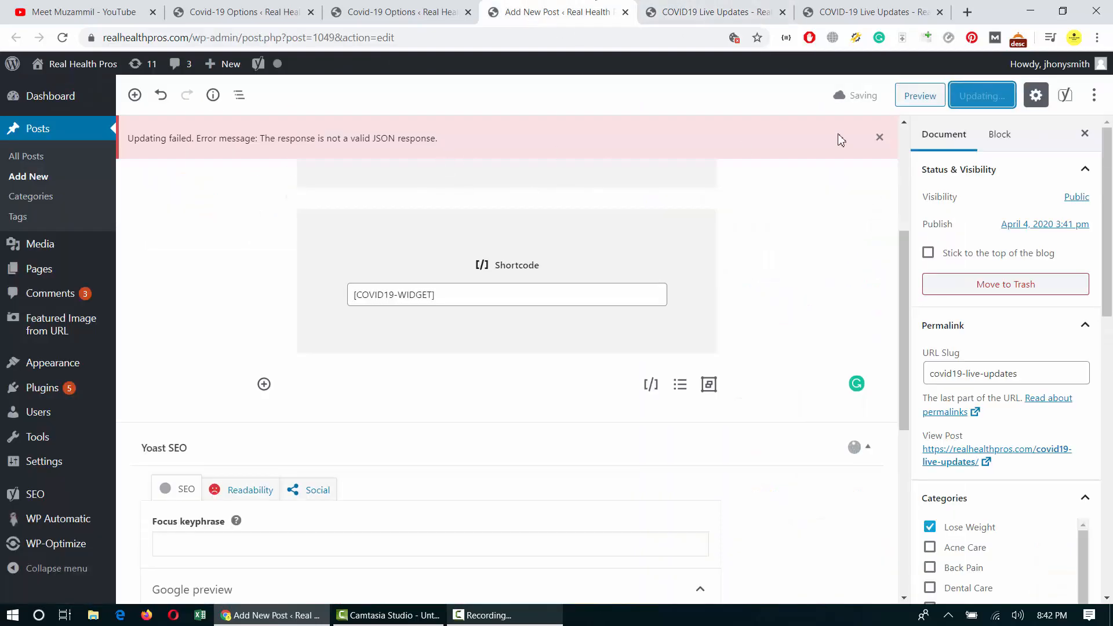
- Dismiss the error notice and add a Shortcode block with the List of Countries shortcode below the widget block
click(879, 138)
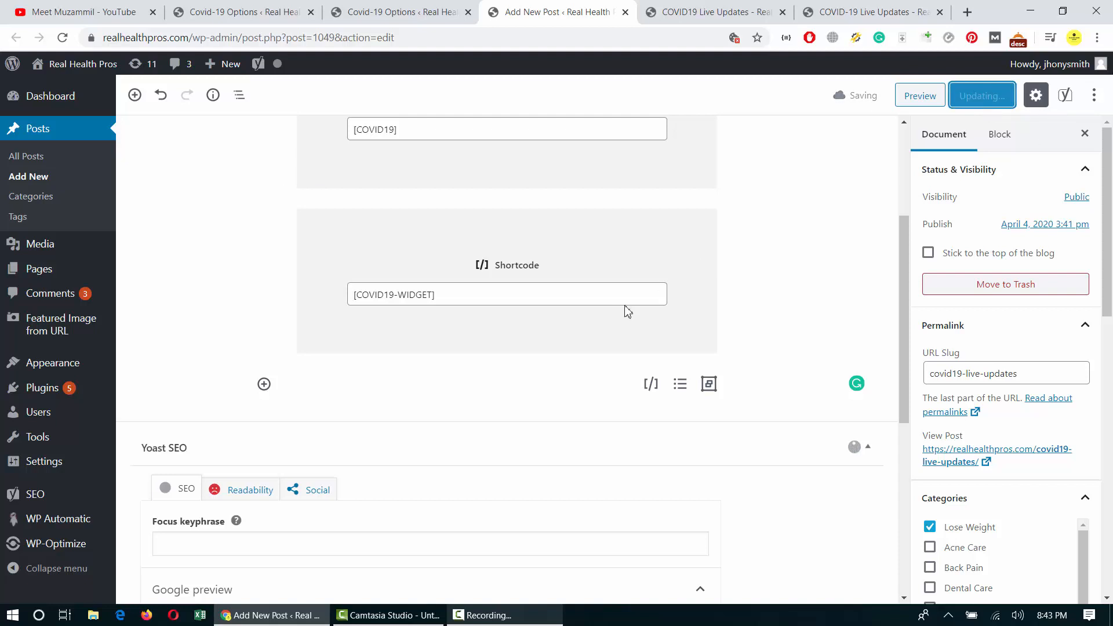
scroll(517, 276, up, 2)
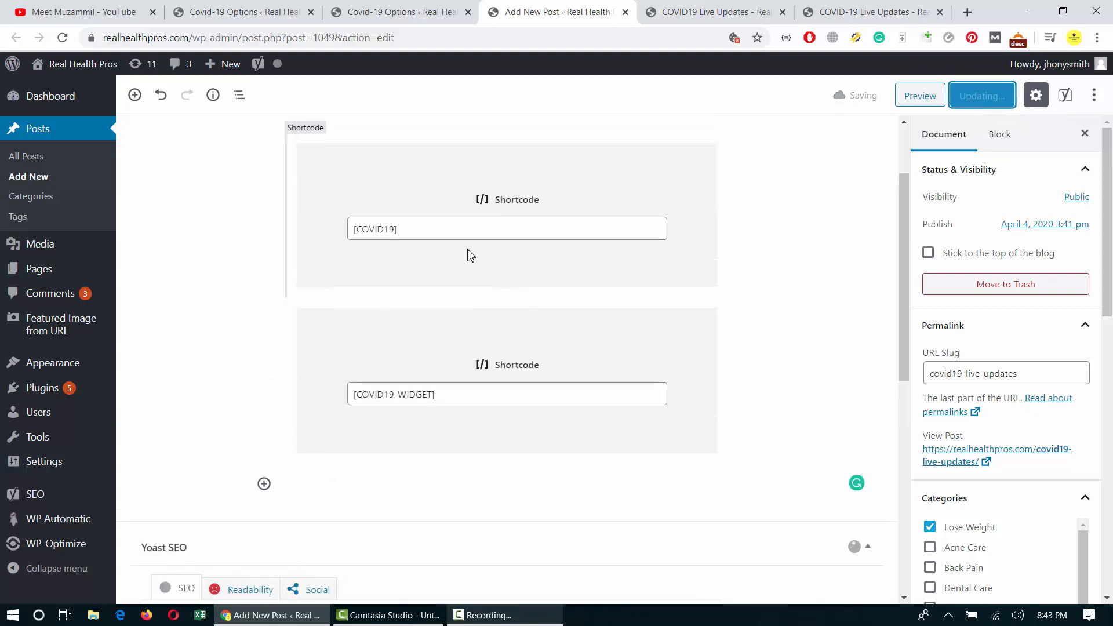
scroll(536, 331, down, 2)
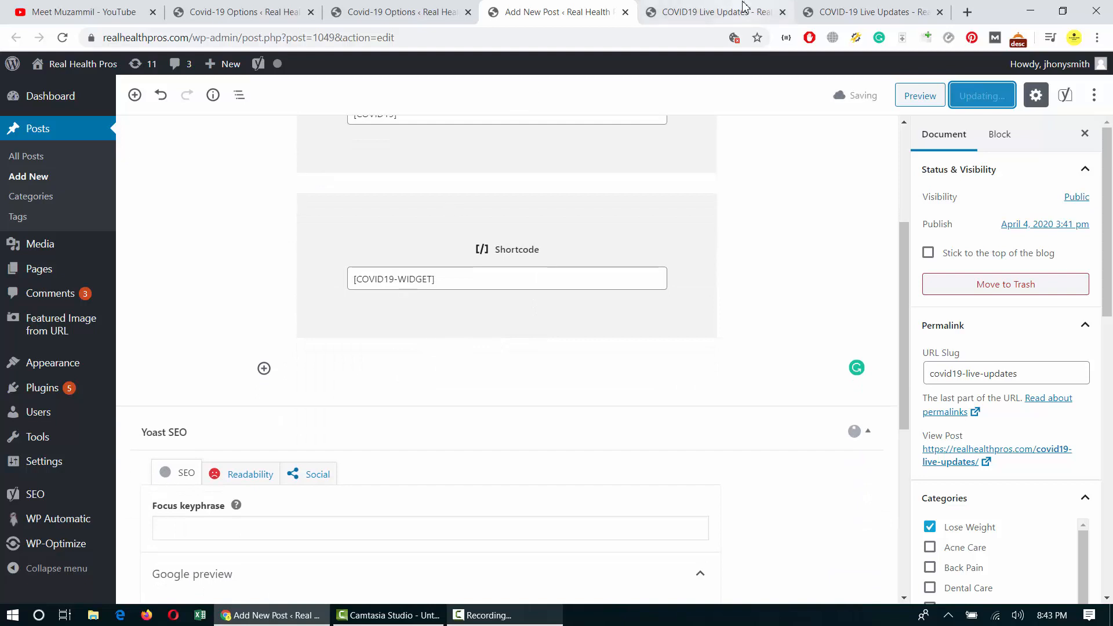
click(264, 368)
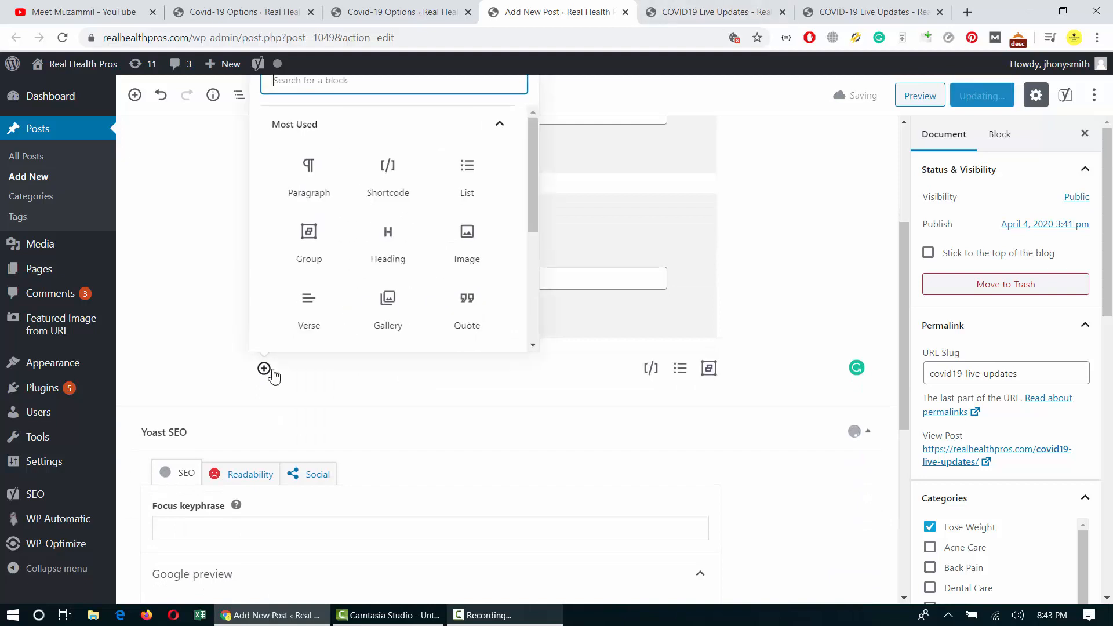
click(377, 185)
key(ctrl+v)
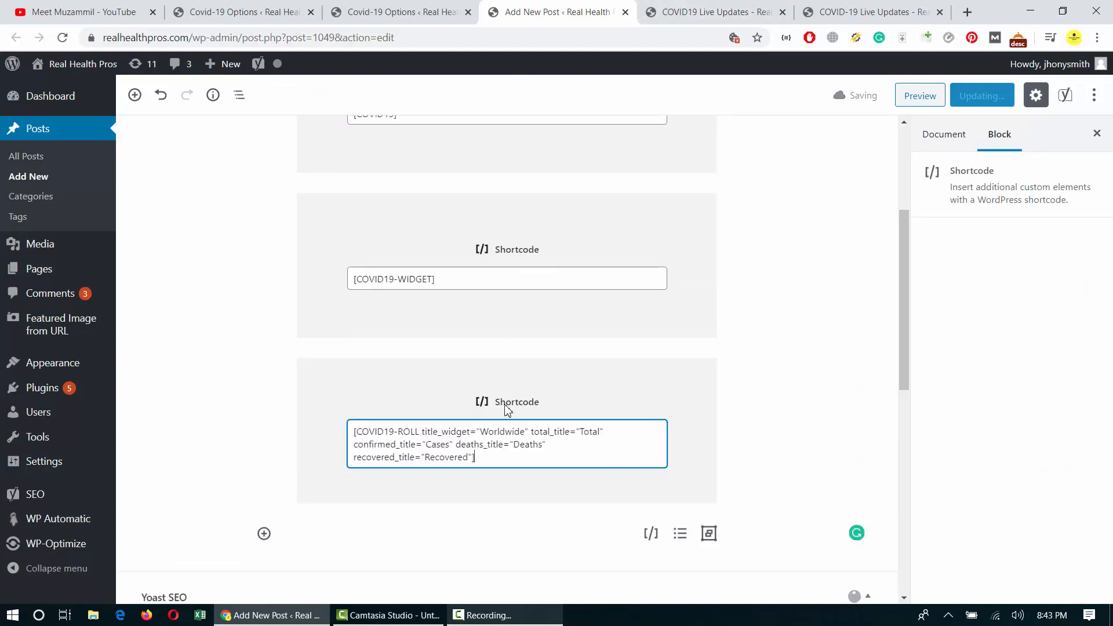
- Add another Shortcode block at the end and fill it with the Table of Countries [COVID19-SHEET] shortcode from the Covid-19 Options page
scroll(818, 304, down, 3)
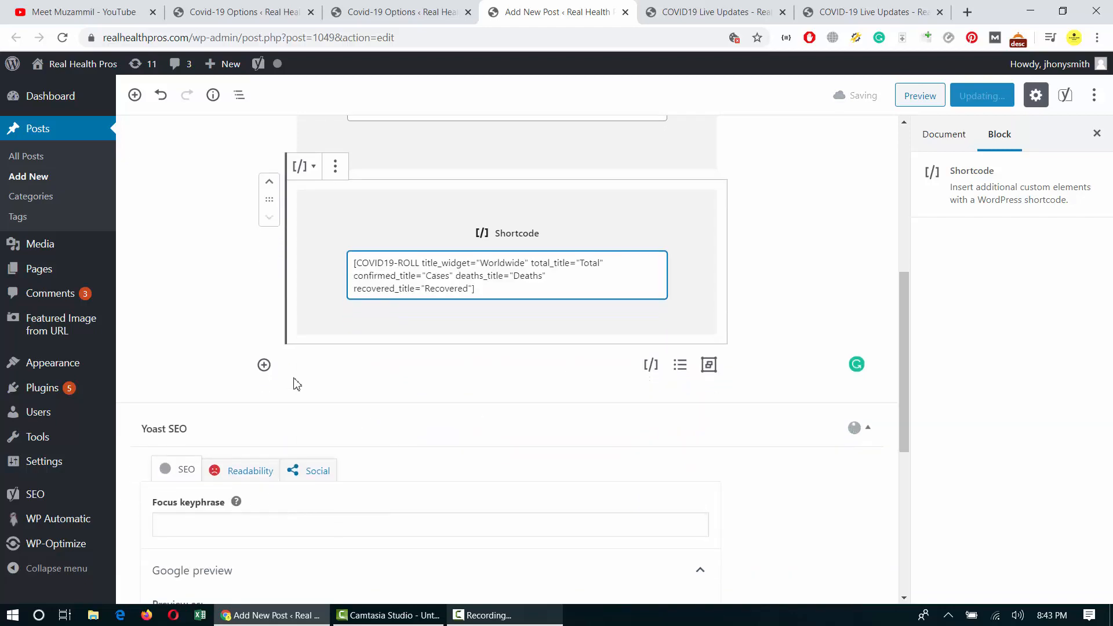
click(264, 365)
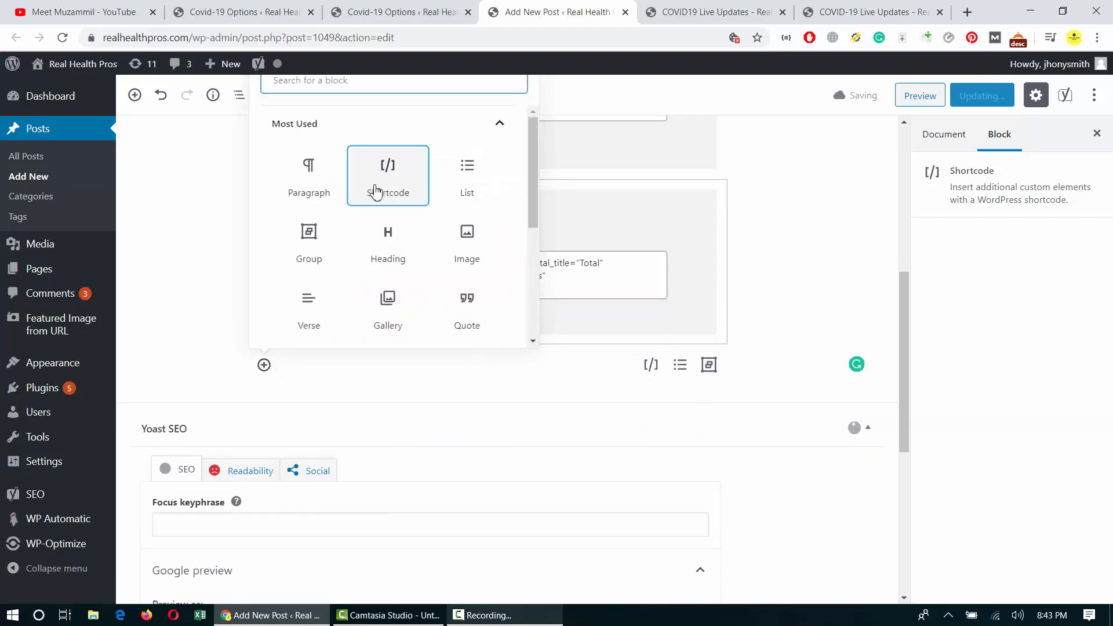
click(377, 190)
click(423, 9)
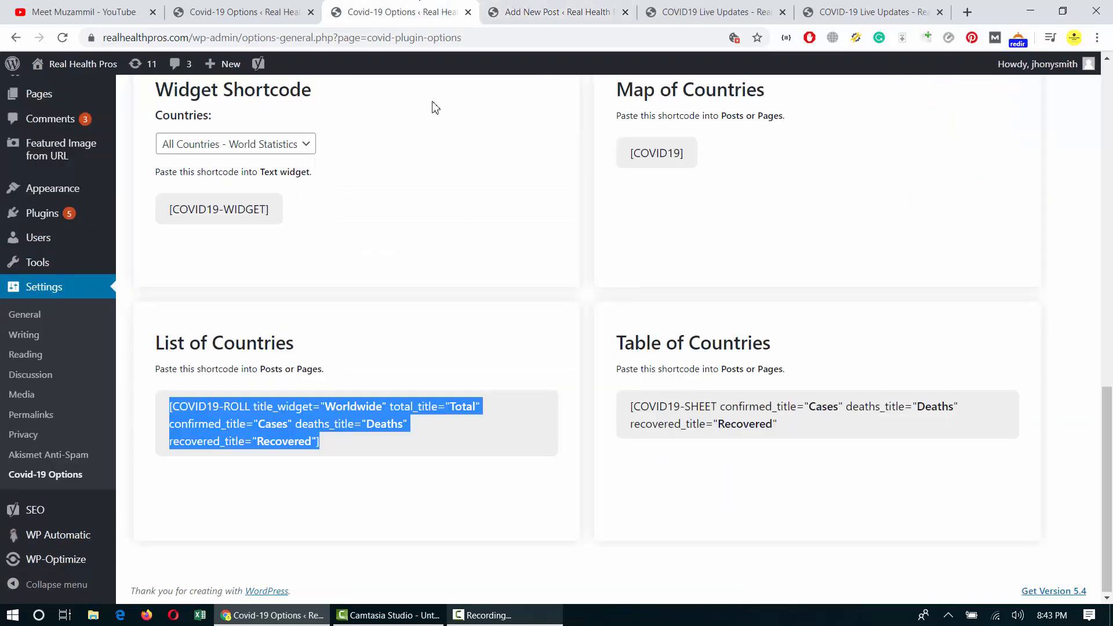
scroll(631, 414, up, 1)
click(630, 413)
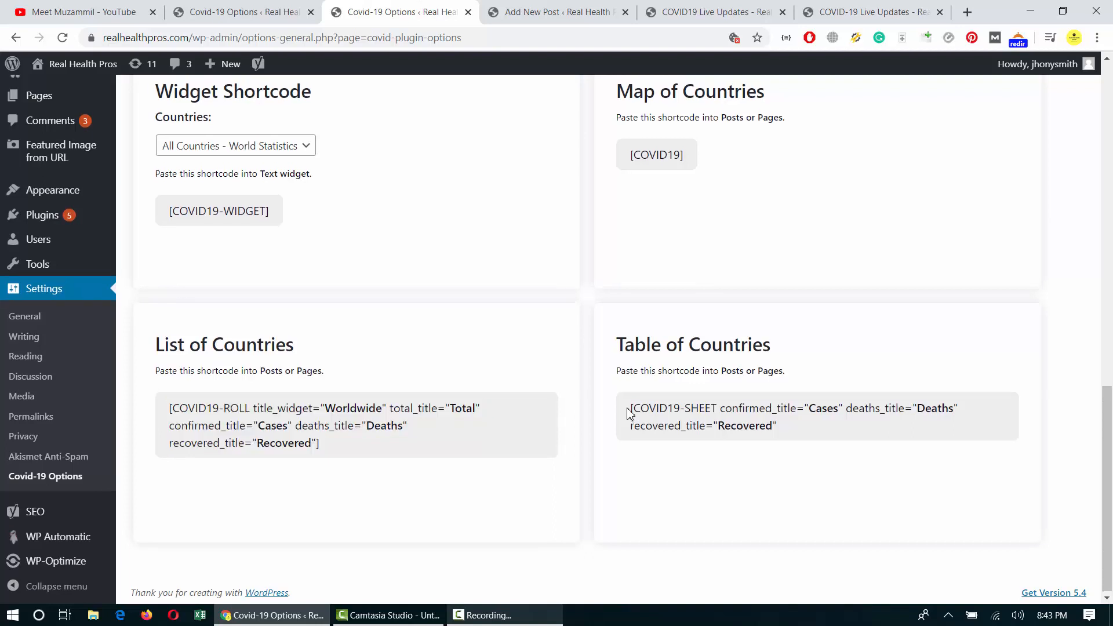
click(702, 416)
click(557, 11)
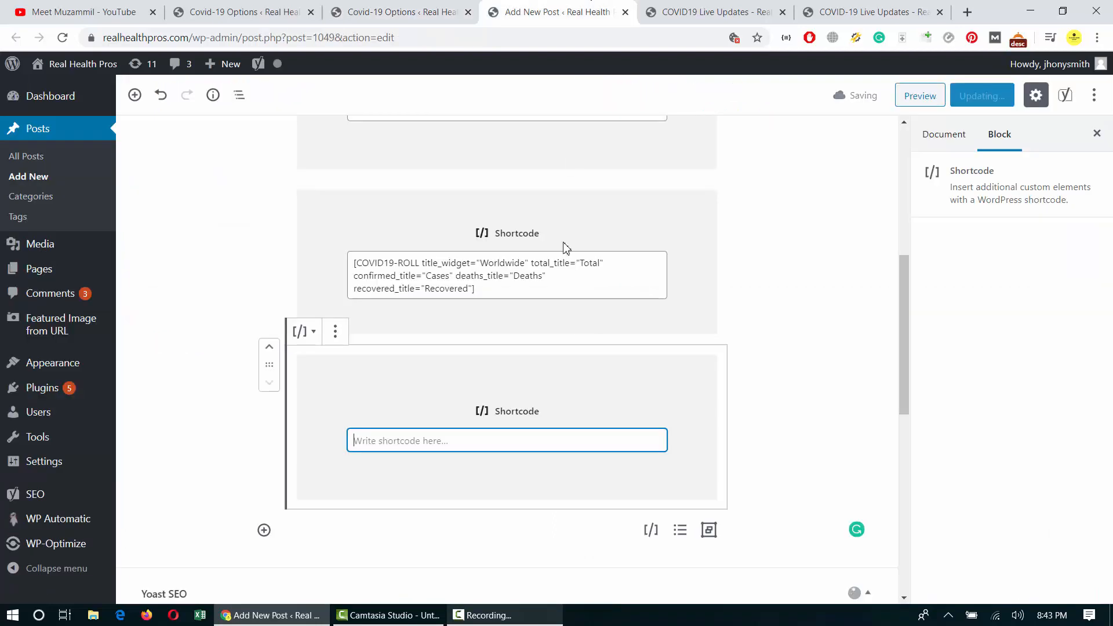
key(ctrl+v)
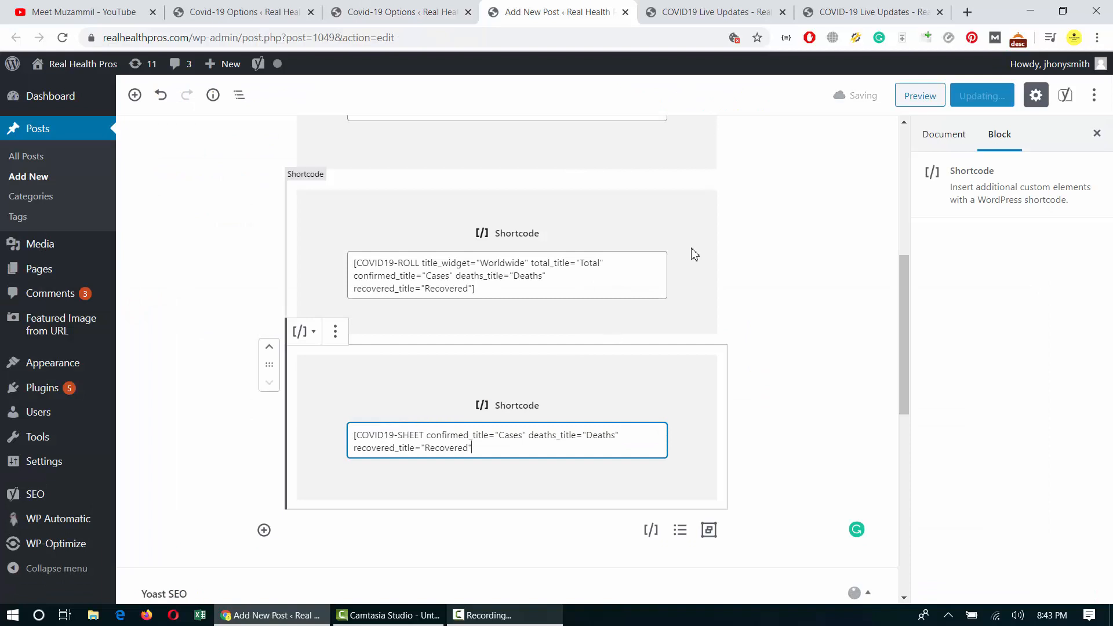
- Update the post and review its Shortcode blocks from the title down to the table shortcode
scroll(693, 251, up, 7)
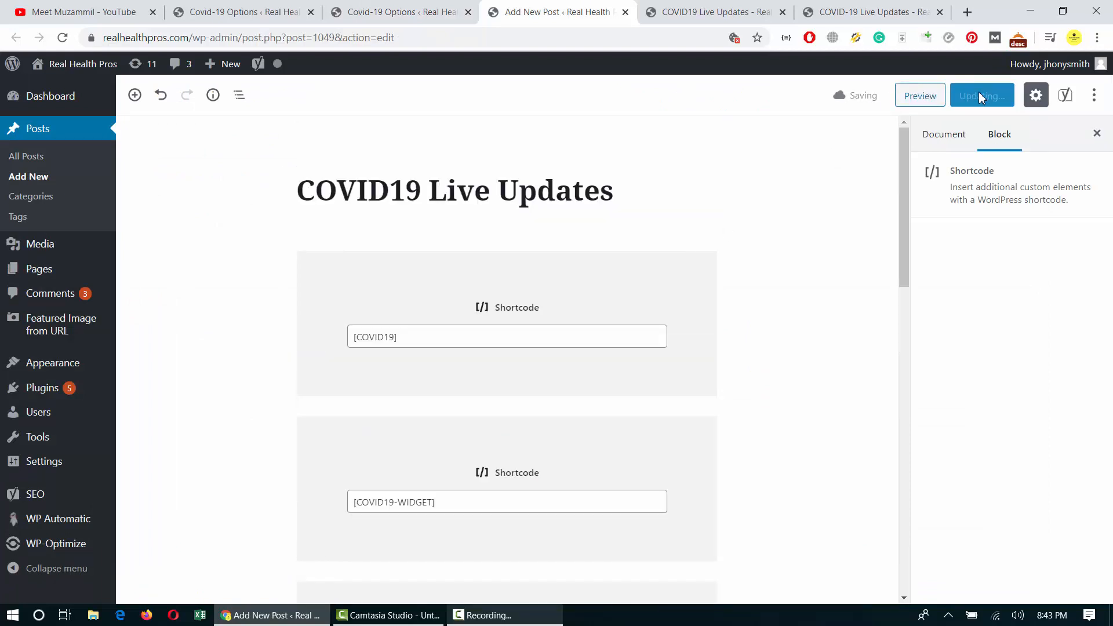
scroll(554, 440, down, 5)
click(833, 377)
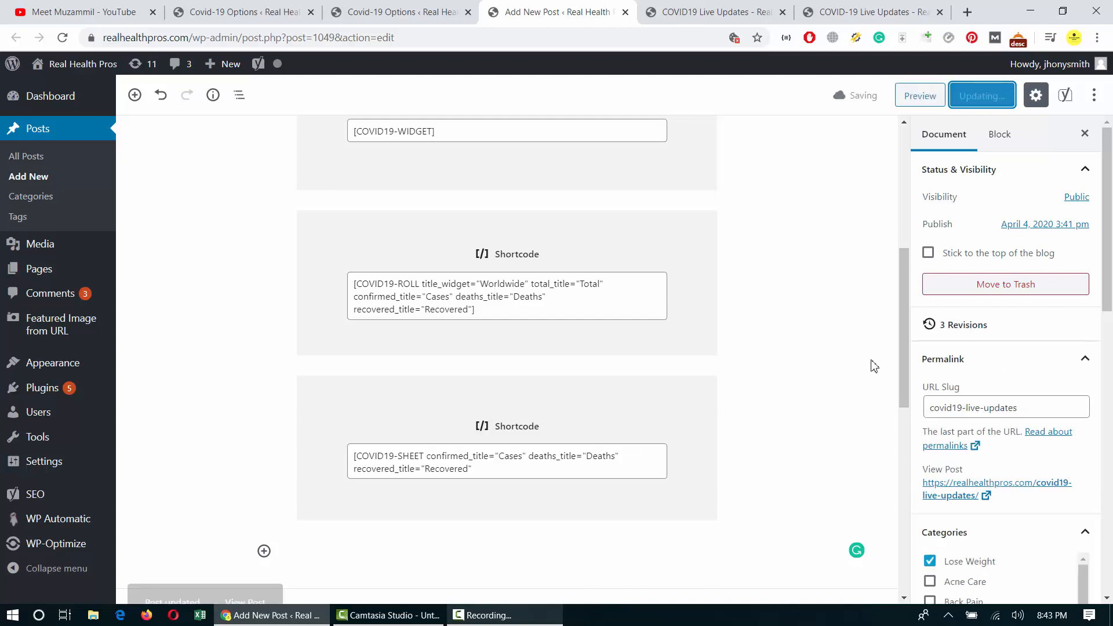
- Reload the published post and look over its map, world statistics widget and worldwide country list
click(676, 7)
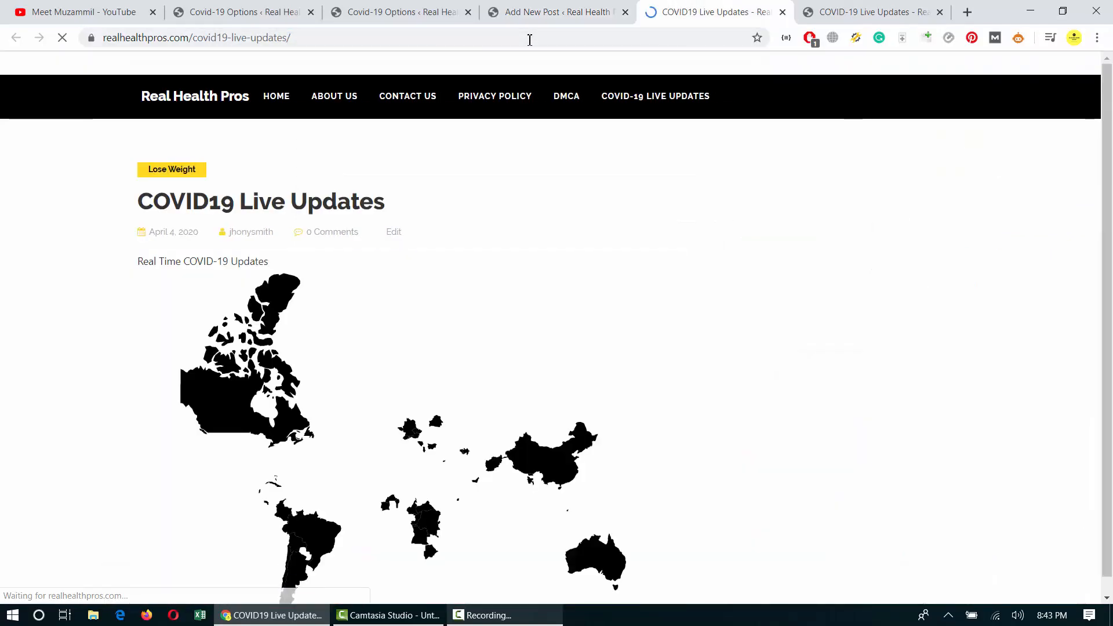
scroll(578, 217, down, 6)
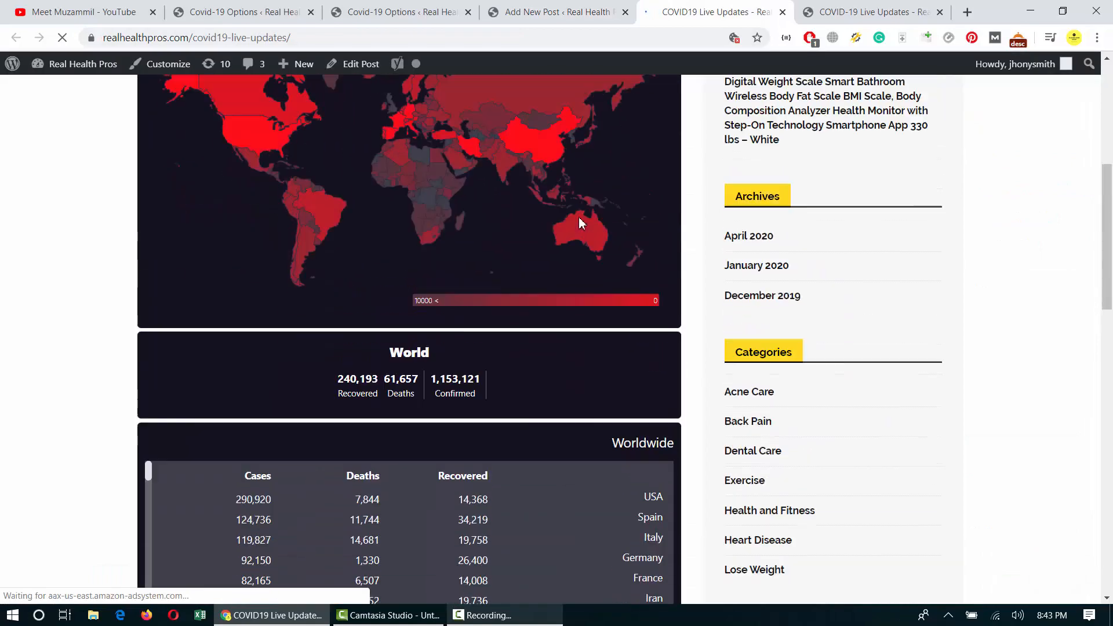
scroll(371, 295, up, 5)
scroll(427, 362, down, 6)
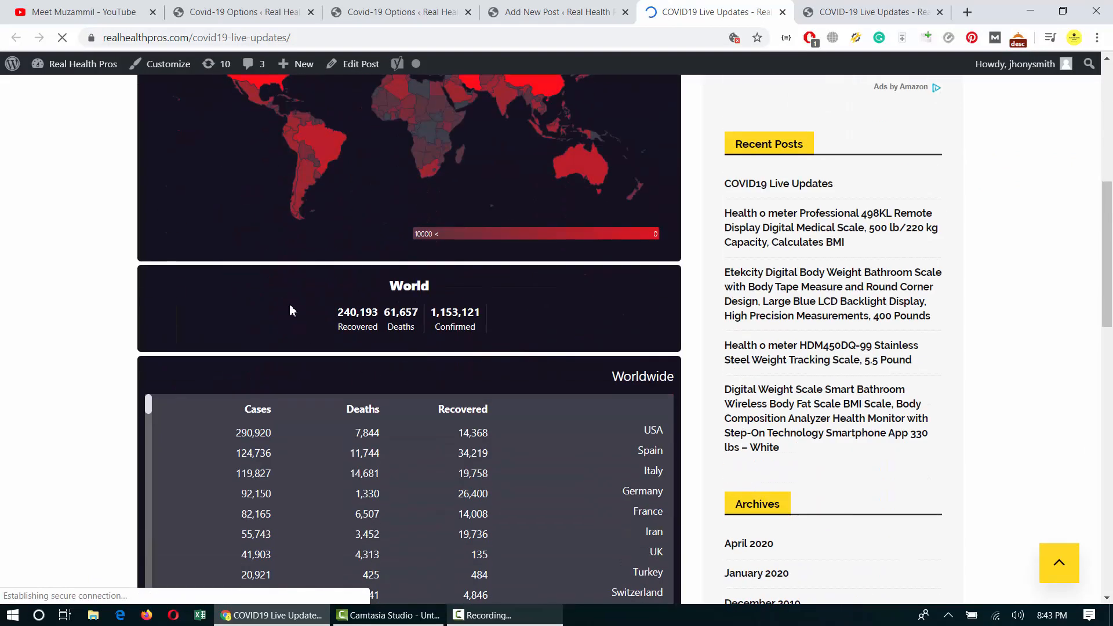
- Review the published post from its title and map down to the unrendered COVID19-SHEET shortcode below the worldwide list
scroll(521, 320, down, 5)
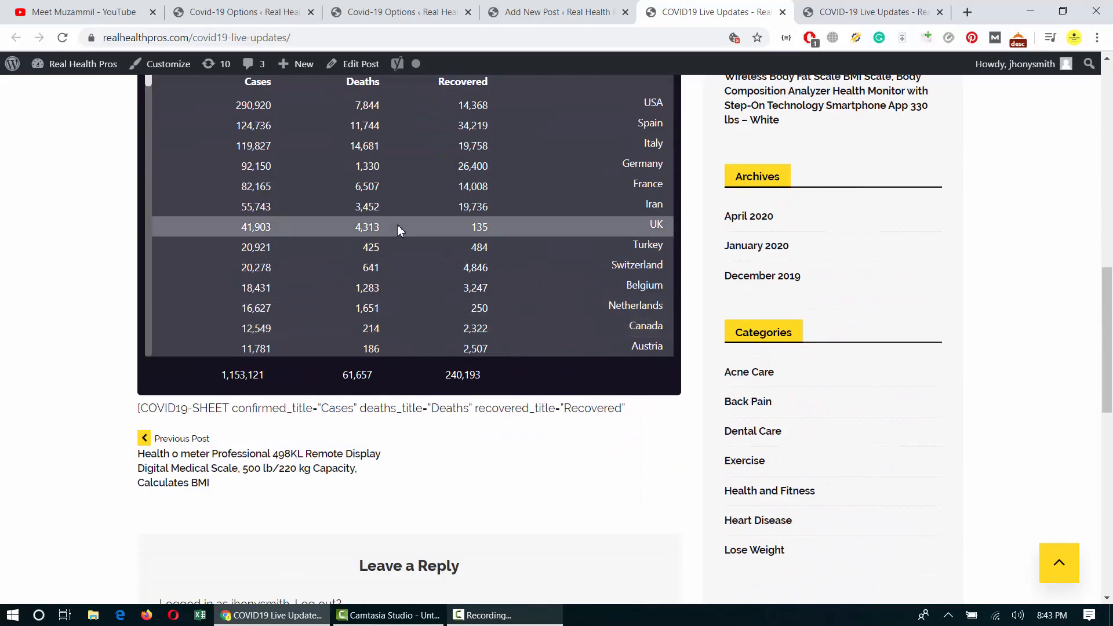
scroll(398, 225, down, 5)
scroll(398, 224, up, 5)
scroll(465, 226, up, 12)
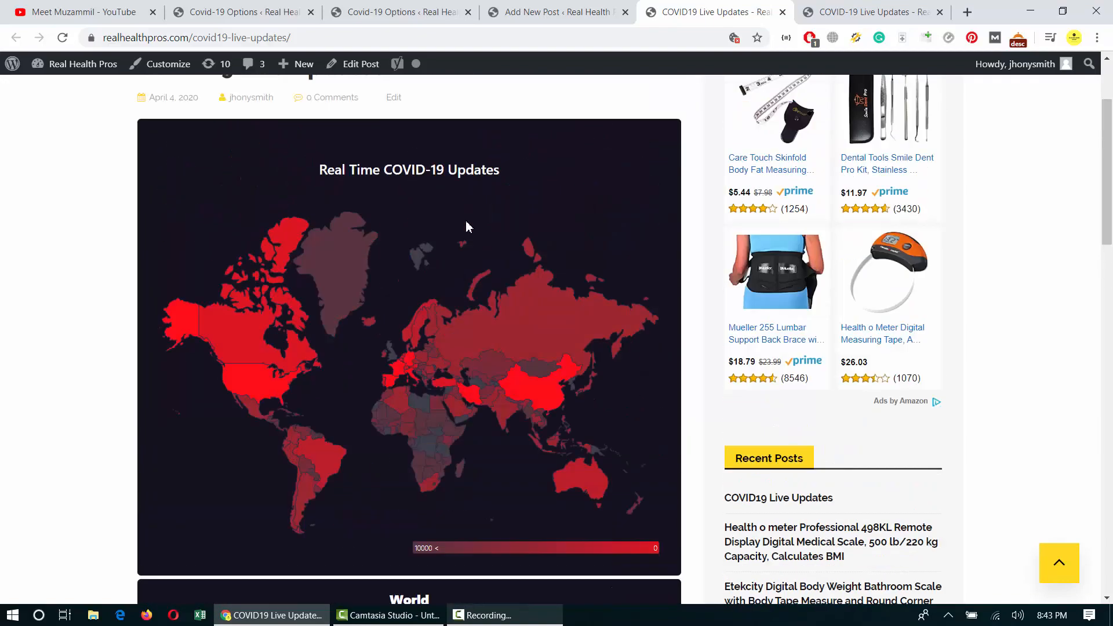
scroll(443, 280, down, 3)
scroll(443, 279, up, 3)
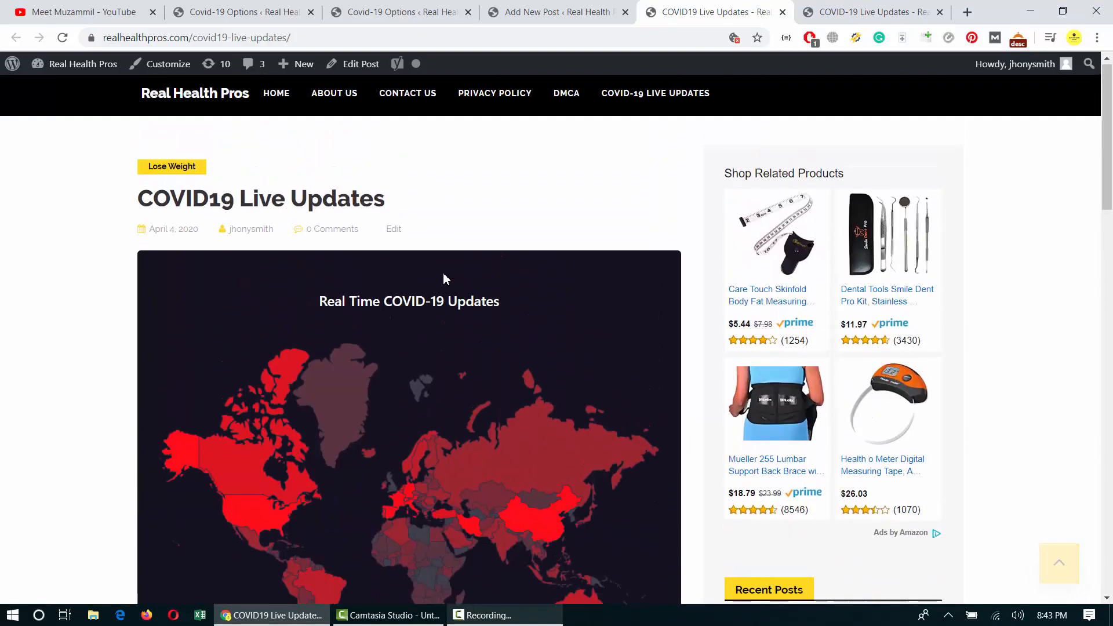
scroll(516, 444, down, 3)
scroll(516, 443, down, 7)
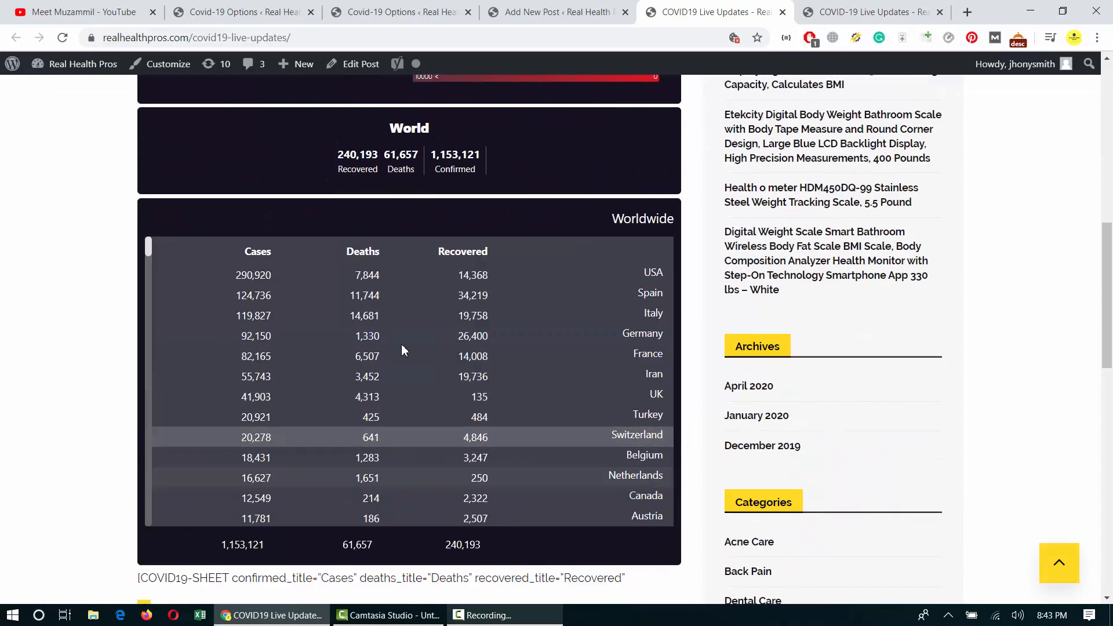
- Switch to the existing COVID-19 Live Updates page and set its country table to show 50 countries
click(810, 7)
scroll(469, 385, down, 7)
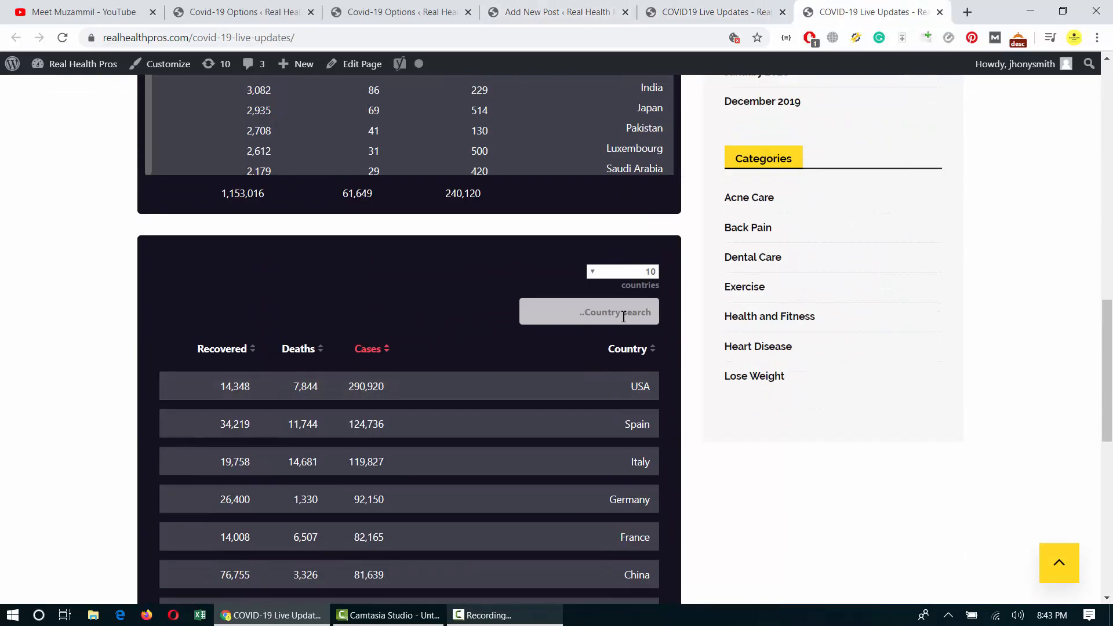
click(646, 273)
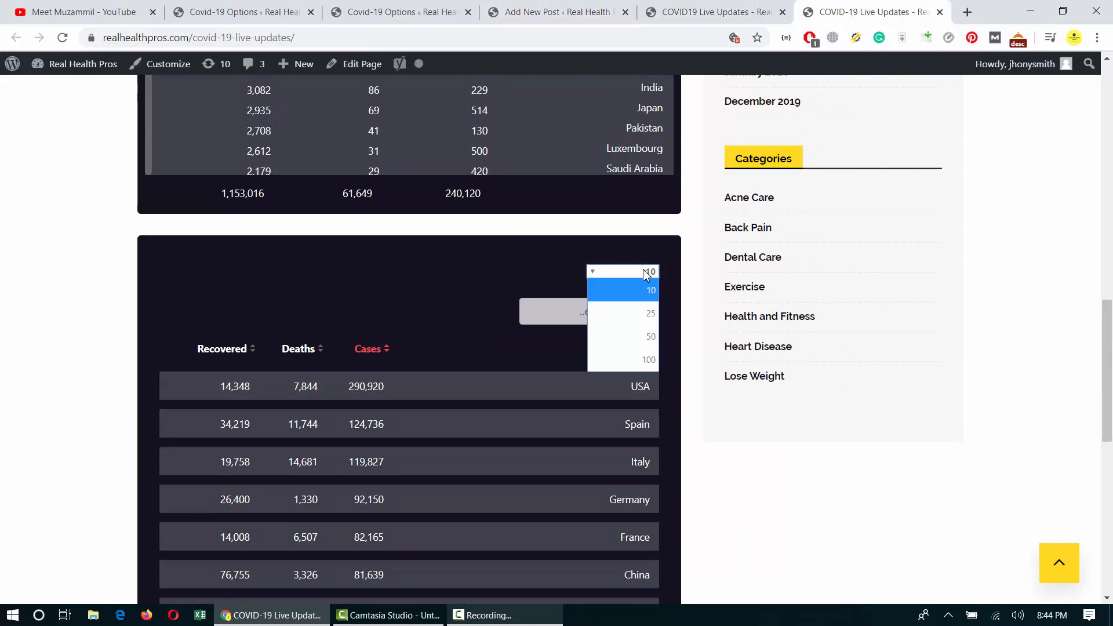
click(651, 338)
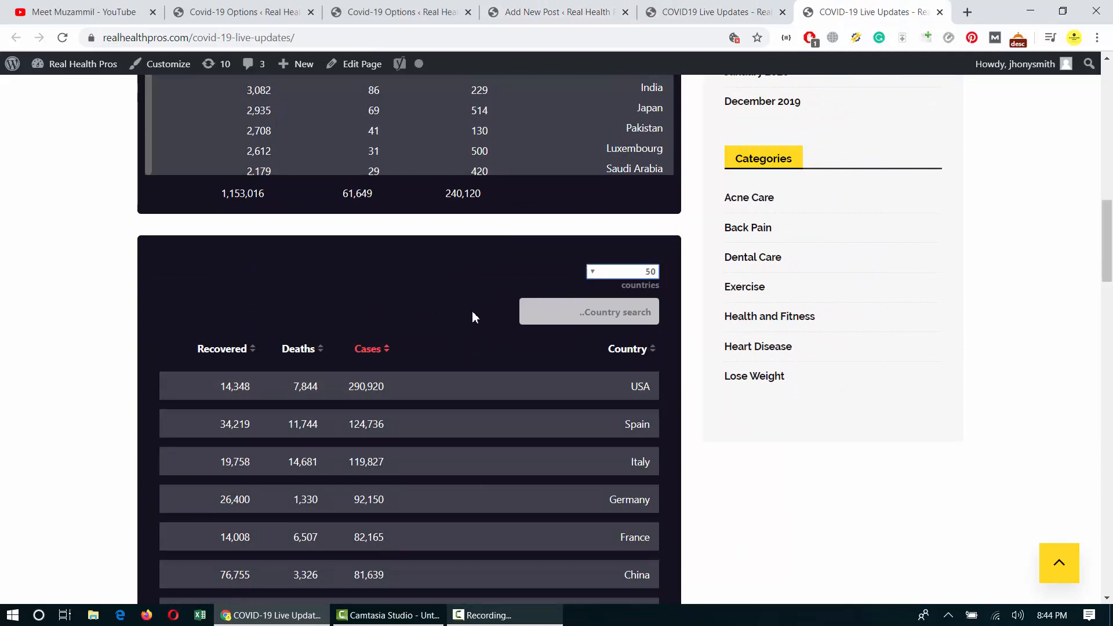
scroll(506, 404, down, 12)
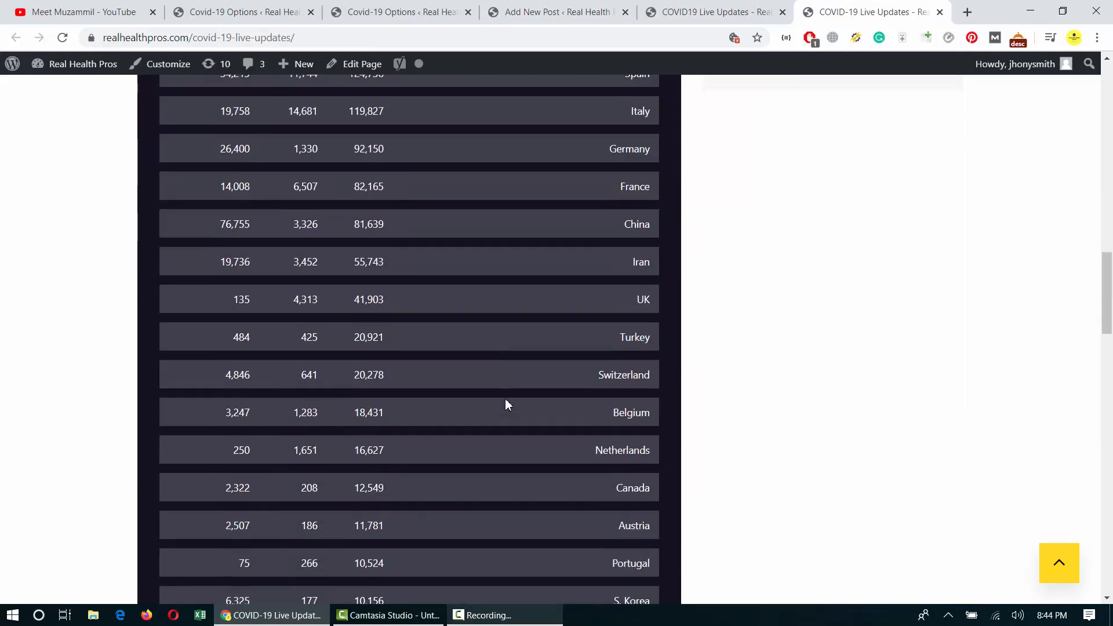
- Examine the page's map, world widget and worldwide list, and the country table down to its page numbers
scroll(505, 404, up, 8)
scroll(505, 404, up, 10)
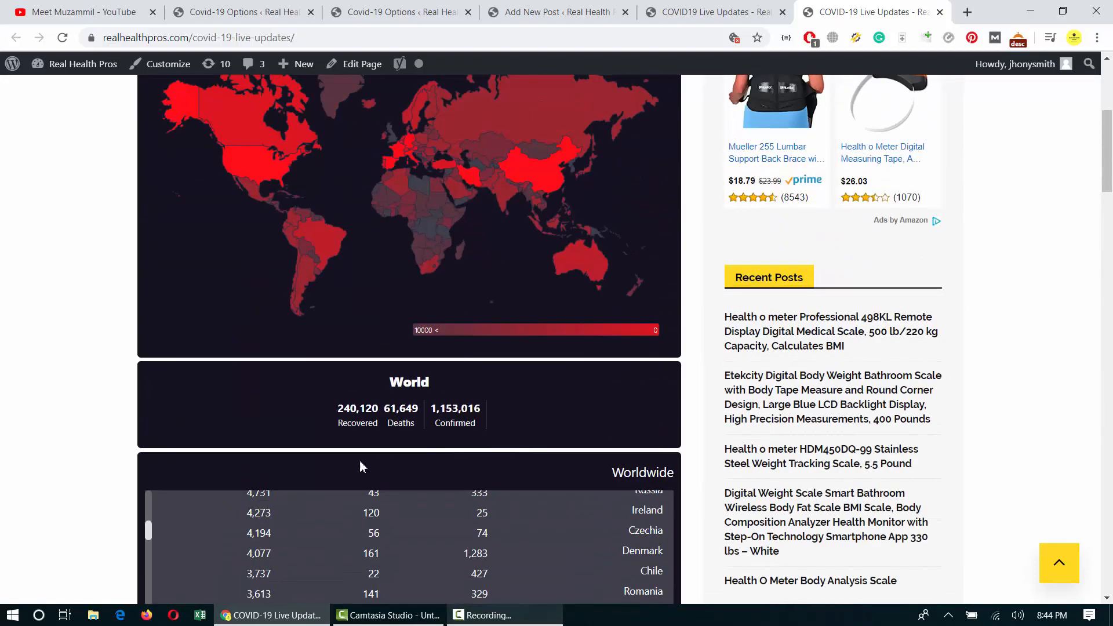
scroll(442, 406, down, 3)
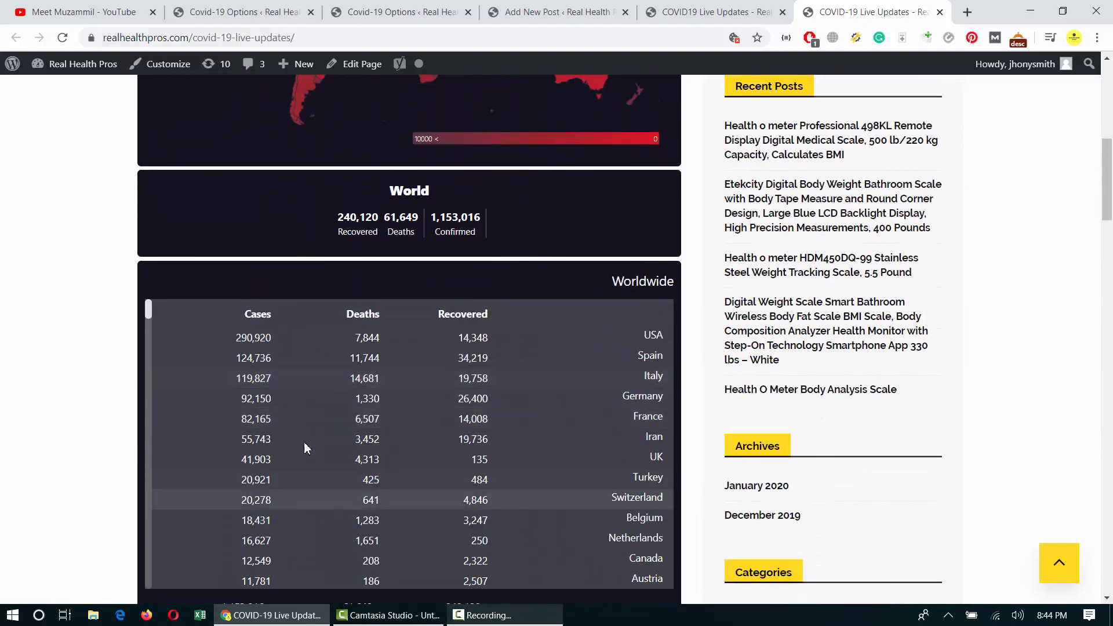
scroll(833, 373, down, 6)
scroll(490, 370, down, 7)
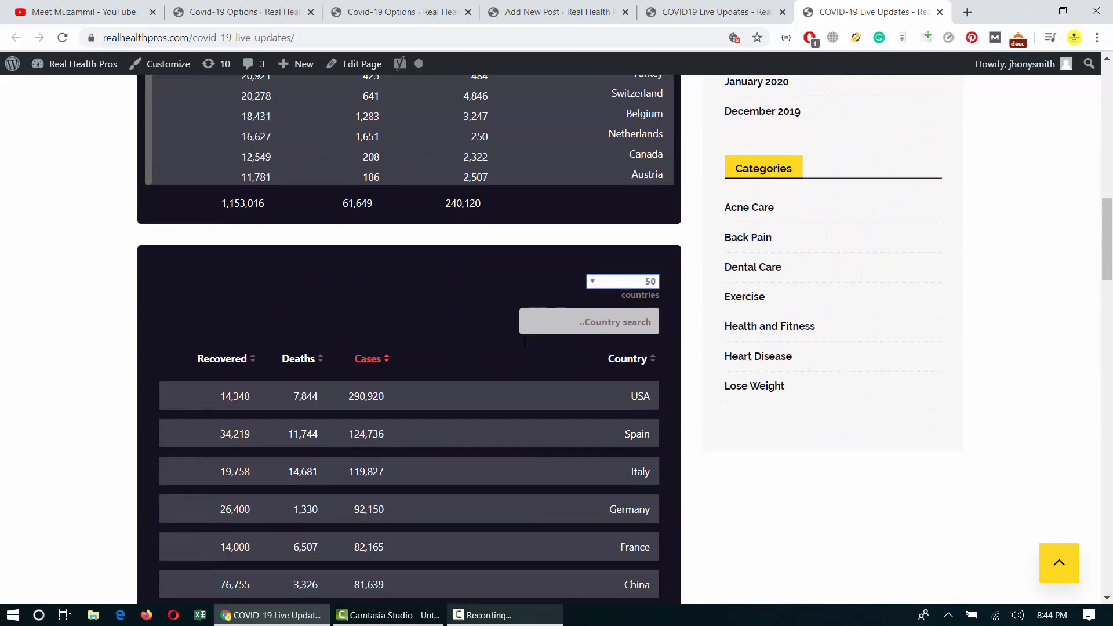
scroll(274, 304, up, 4)
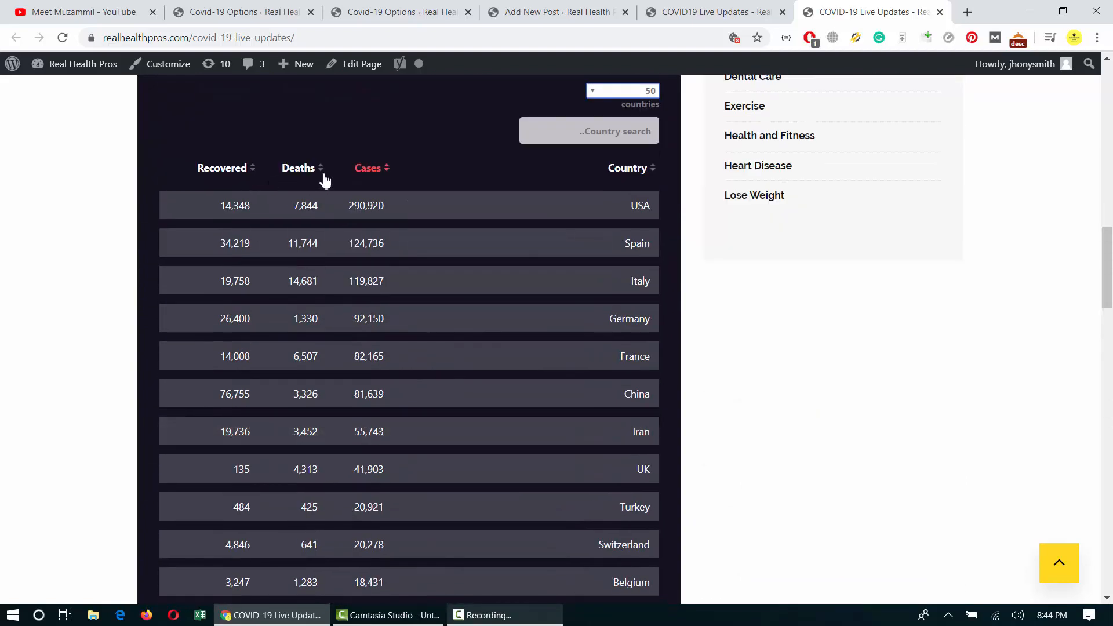
scroll(3, 335, up, 10)
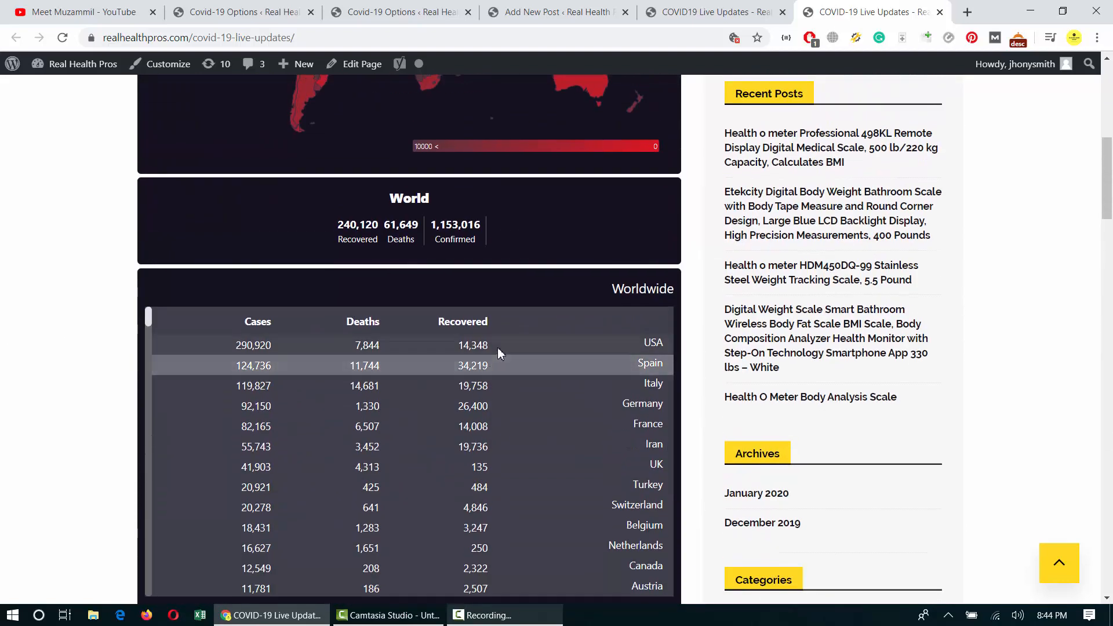
scroll(555, 416, down, 3)
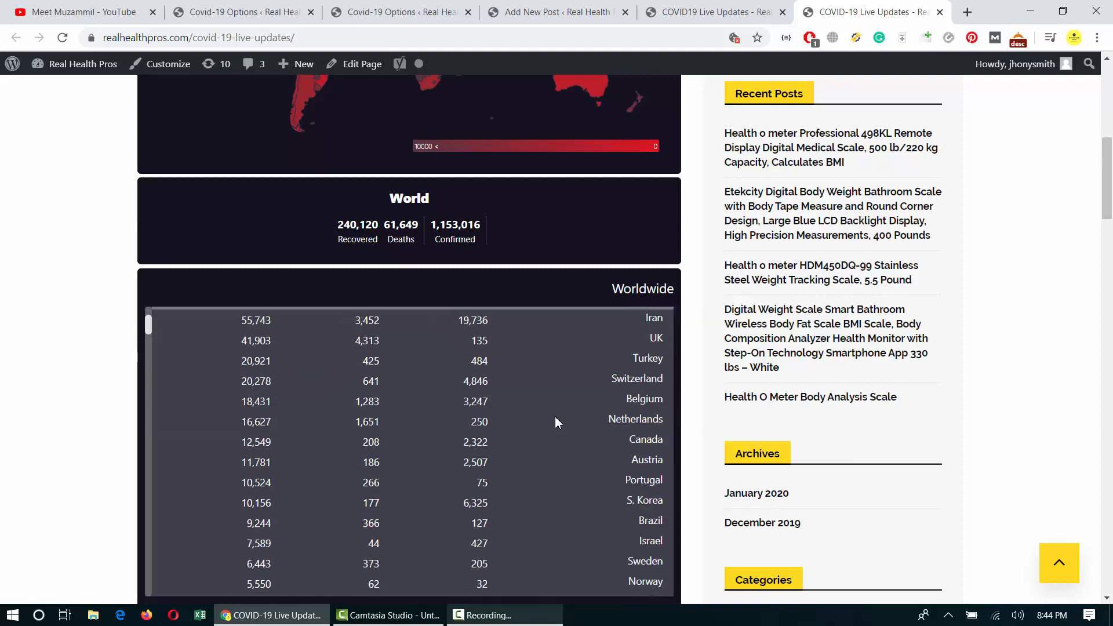
scroll(18, 467, down, 6)
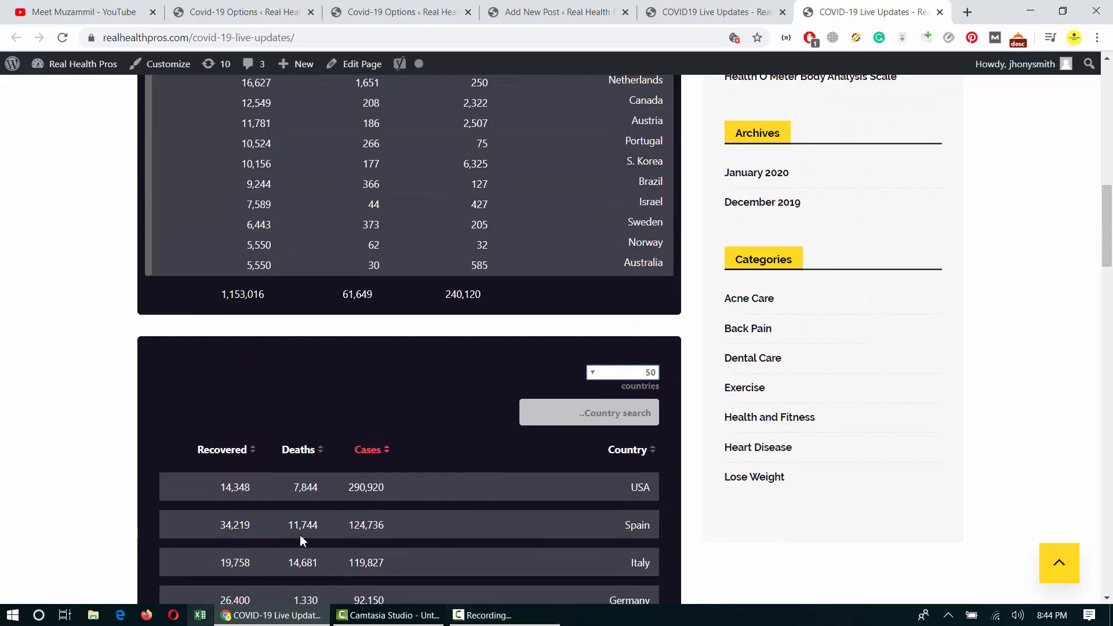
scroll(409, 419, down, 4)
scroll(408, 424, down, 2)
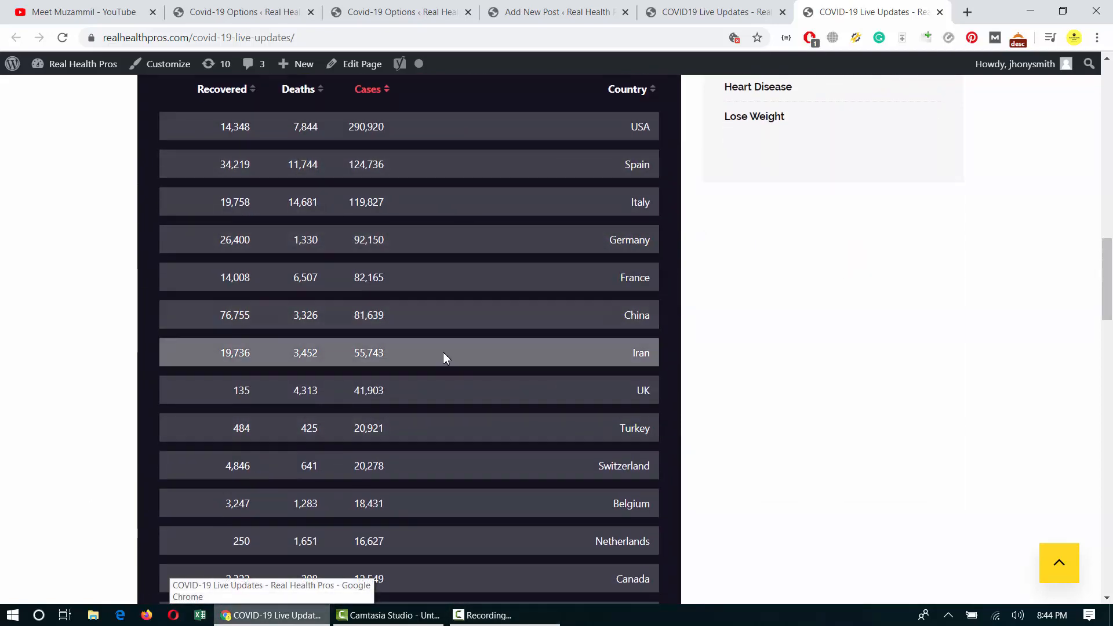
scroll(648, 272, down, 20)
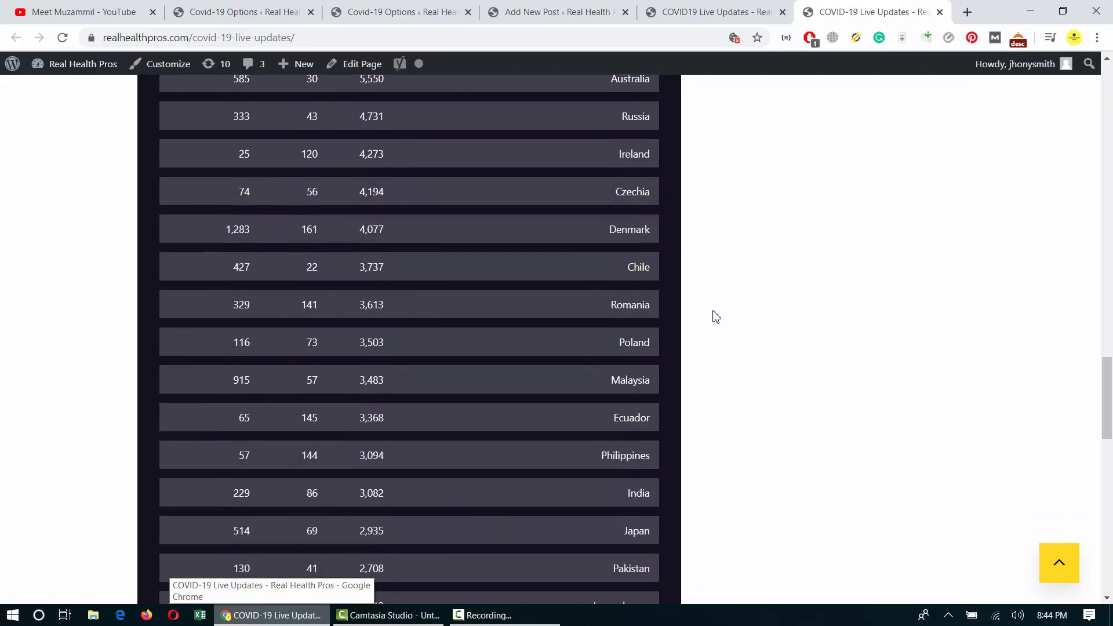
scroll(783, 347, down, 9)
scroll(783, 346, up, 3)
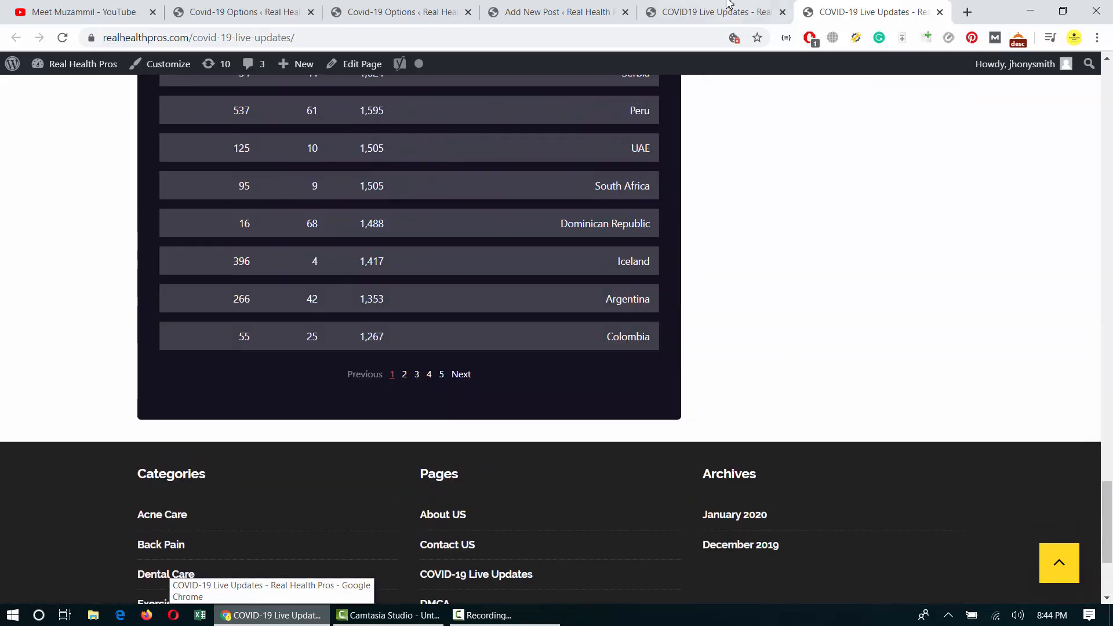
- Add the missing closing bracket "]" to the COVID19-SHEET shortcode in the post's last Shortcode block and update the post
click(726, 3)
scroll(607, 227, down, 3)
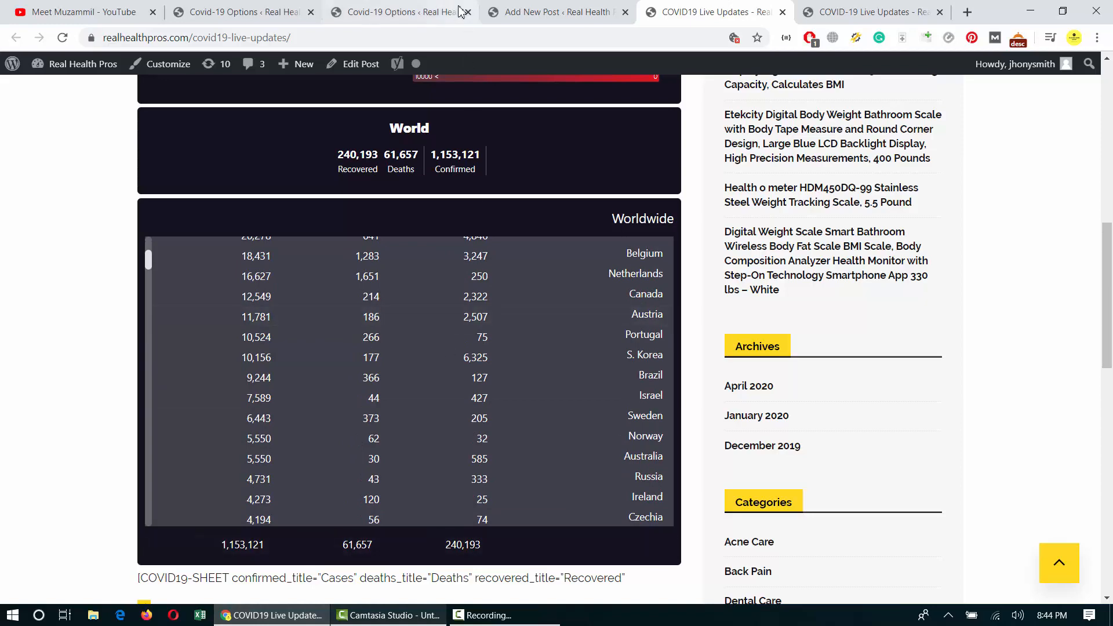
click(535, 7)
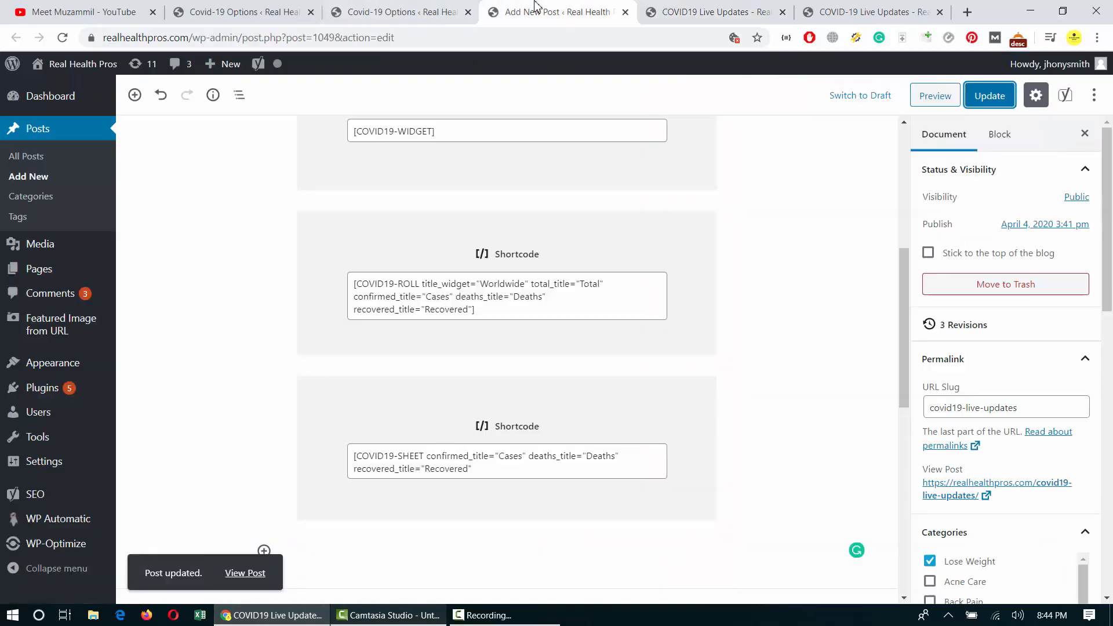
click(357, 457)
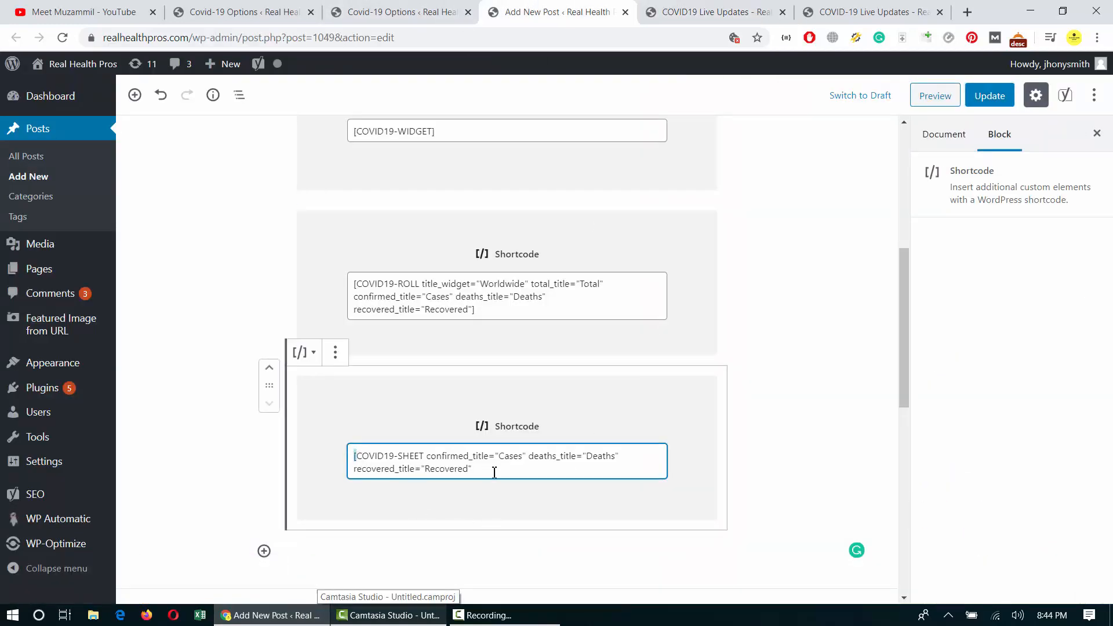
text(])
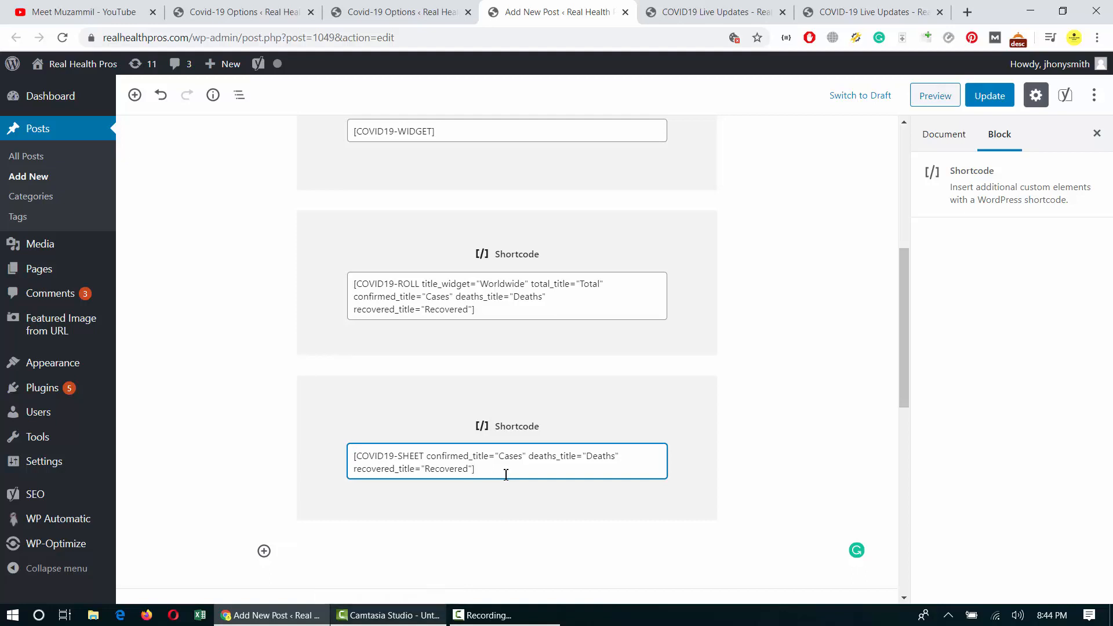
click(989, 96)
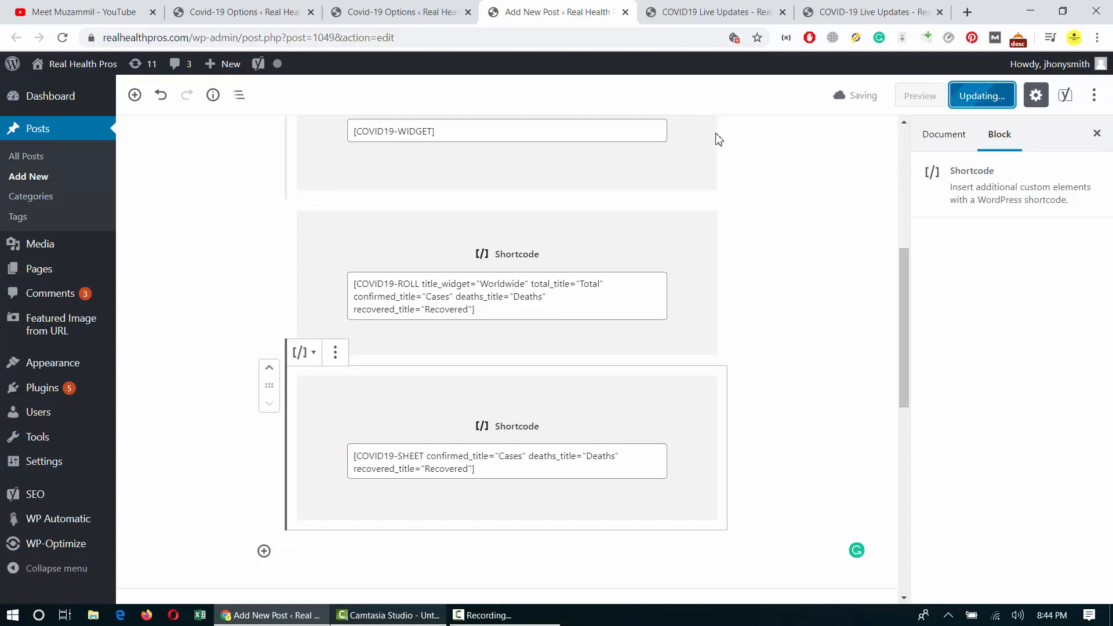
- Check the lower rows and page numbers of the country table on the COVID-19 Live Updates page
click(686, 4)
click(891, 4)
scroll(521, 405, up, 5)
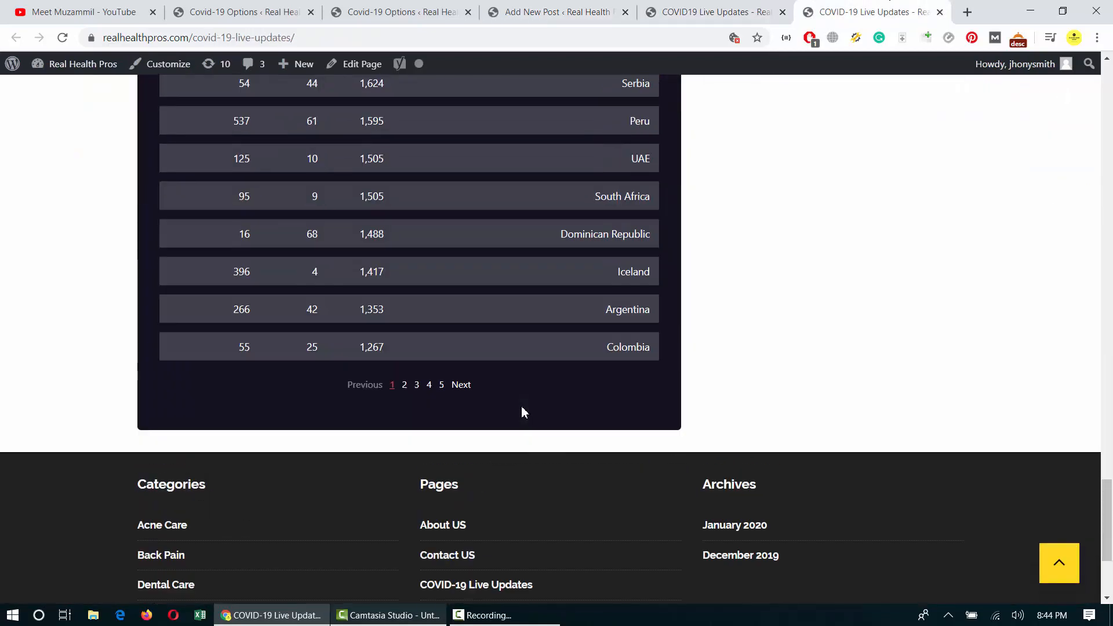
scroll(520, 406, down, 8)
scroll(521, 406, up, 8)
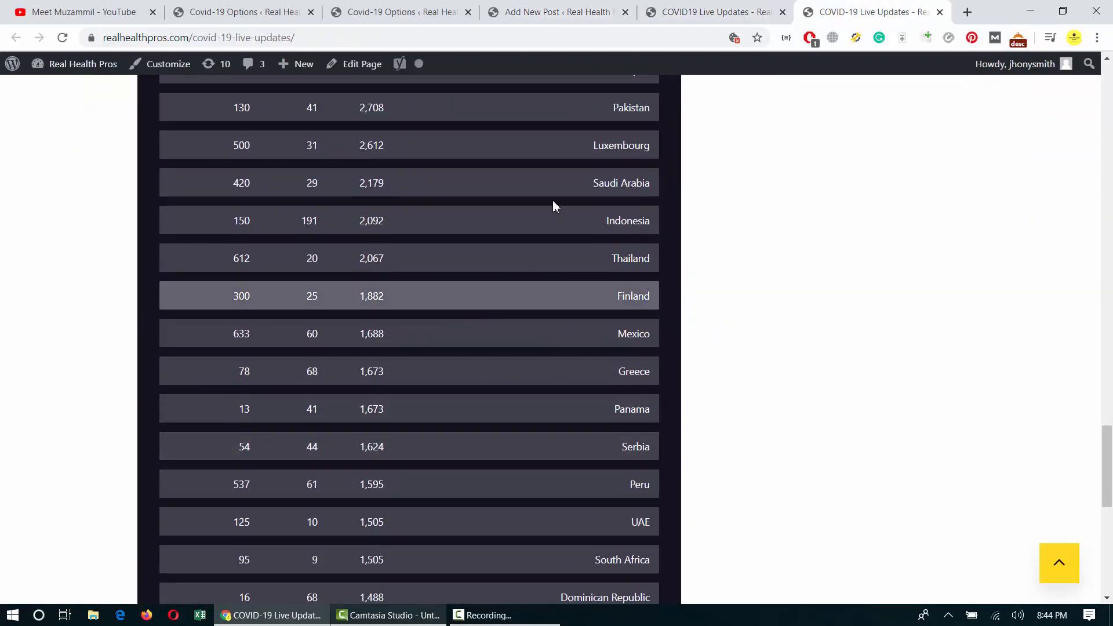
- View the updated post from the editor and close the older post tab and the COVID-19 Live Updates page tab
click(704, 12)
click(510, 5)
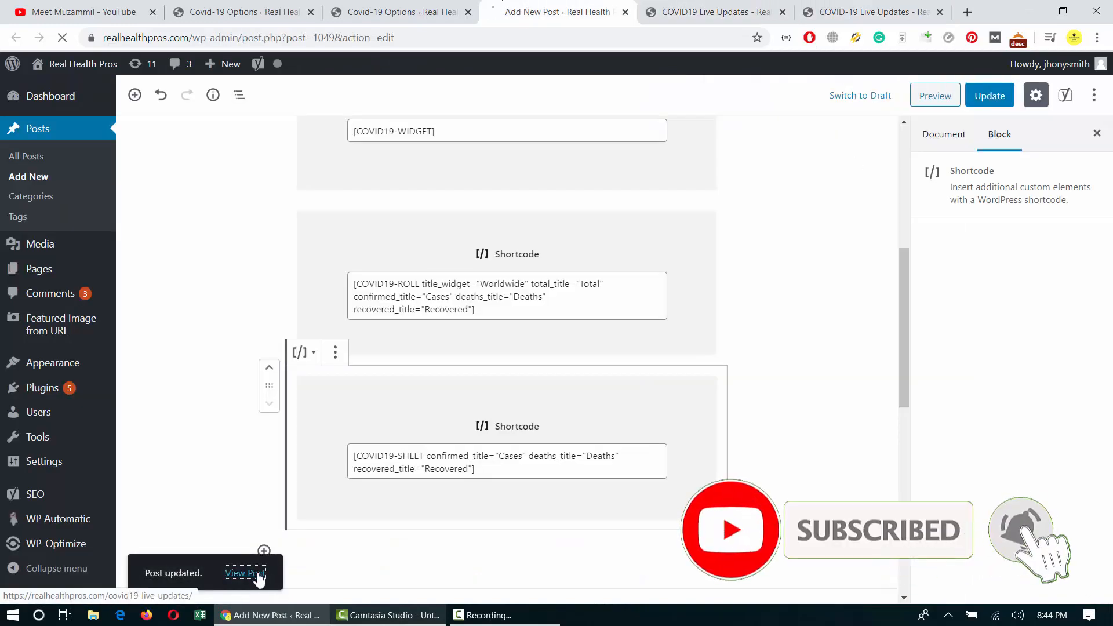
click(710, 5)
key(ctrl+w)
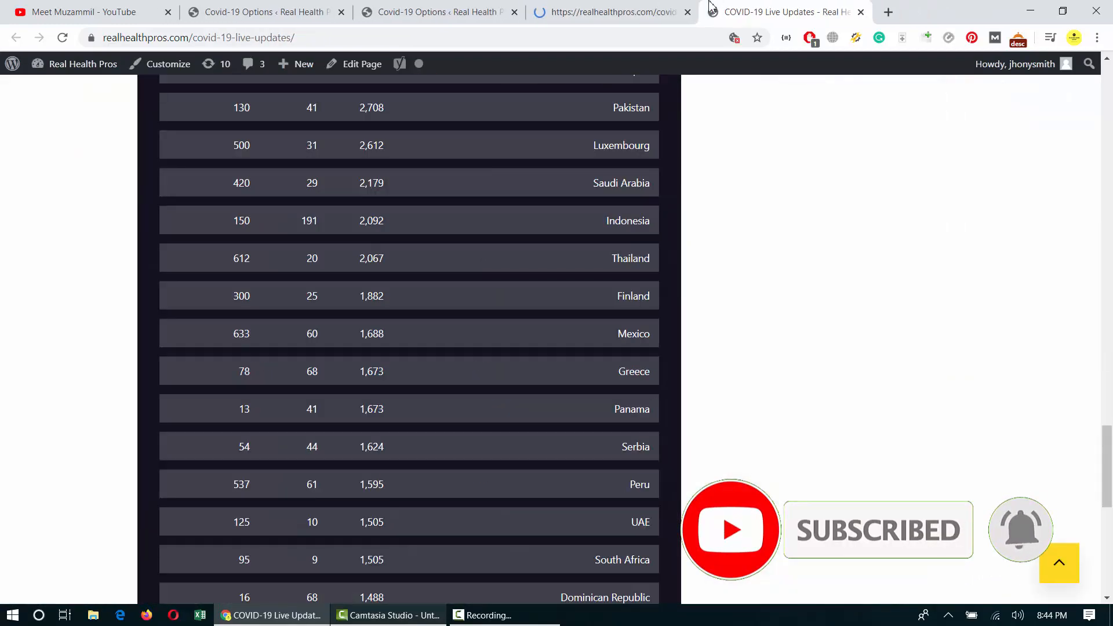
key(ctrl+w)
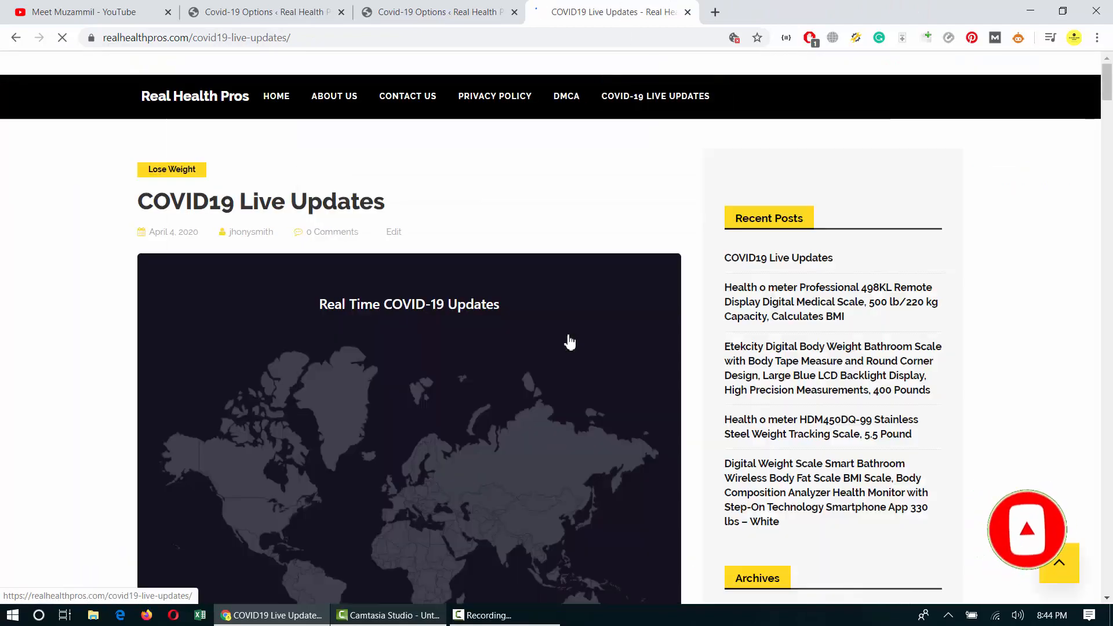
- Examine the updated post from its title and map through the world widget and worldwide list to the country table
scroll(297, 286, down, 8)
scroll(298, 286, down, 7)
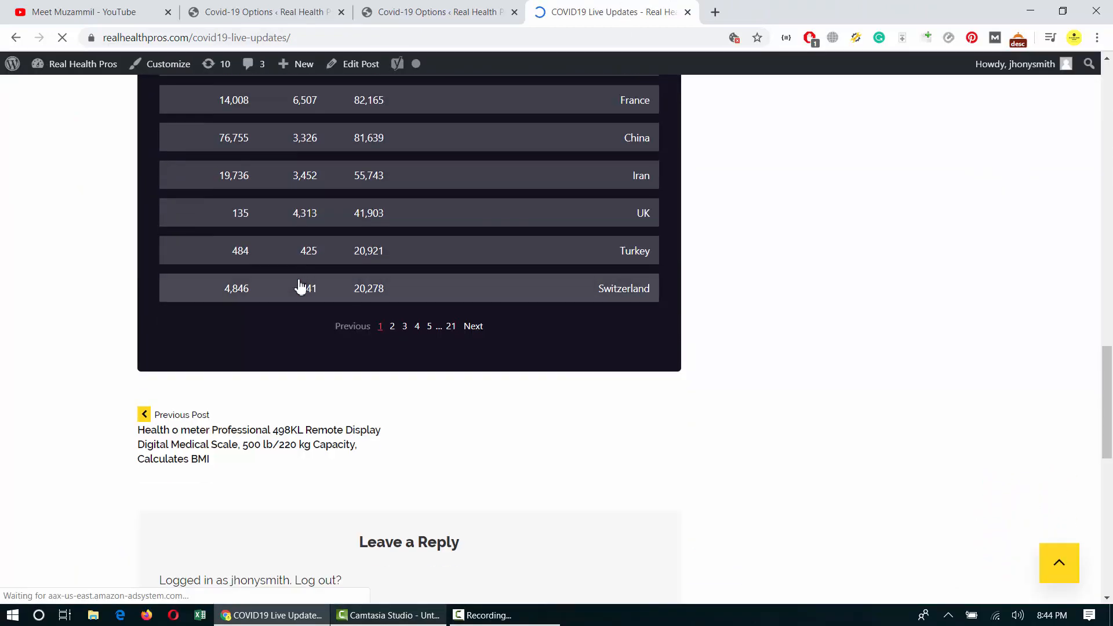
scroll(384, 151, up, 15)
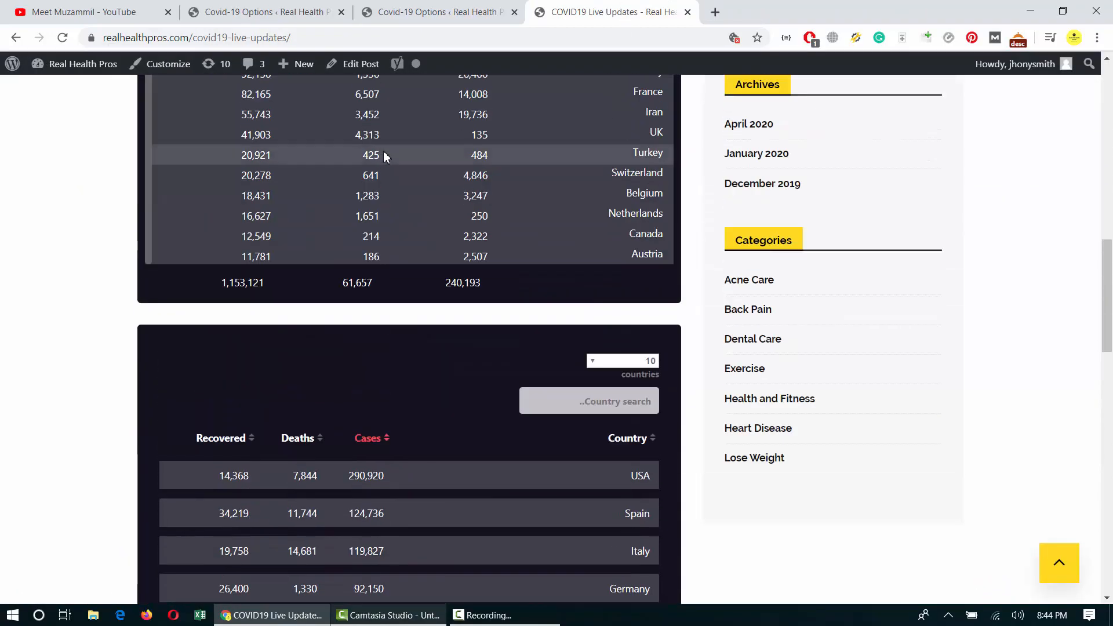
scroll(437, 263, up, 5)
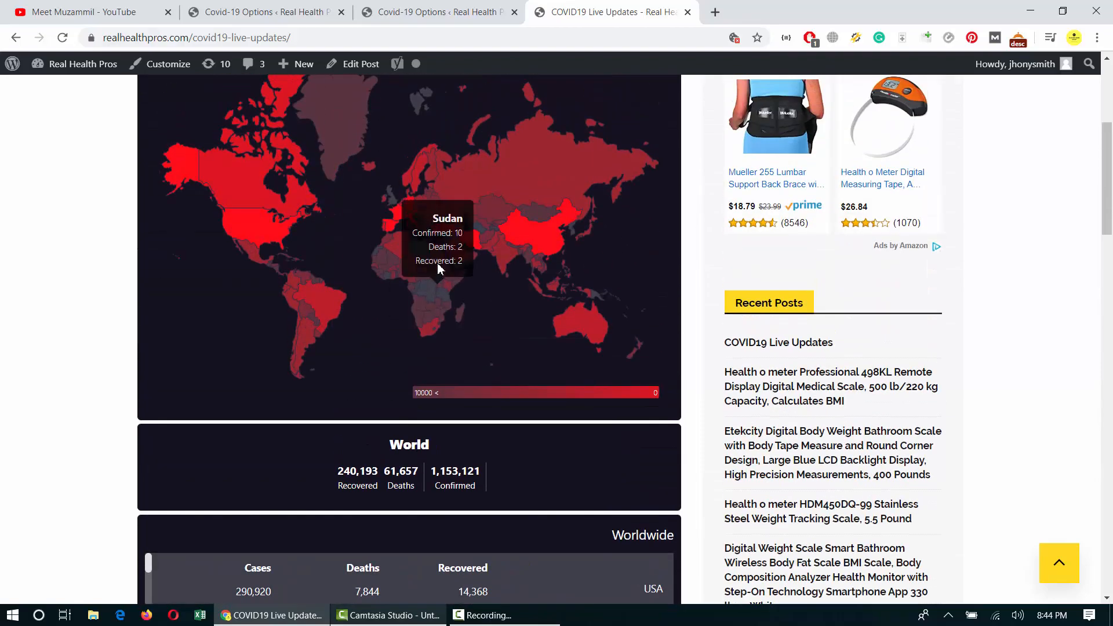
scroll(437, 262, up, 4)
scroll(437, 263, down, 17)
scroll(437, 263, down, 8)
scroll(437, 266, up, 20)
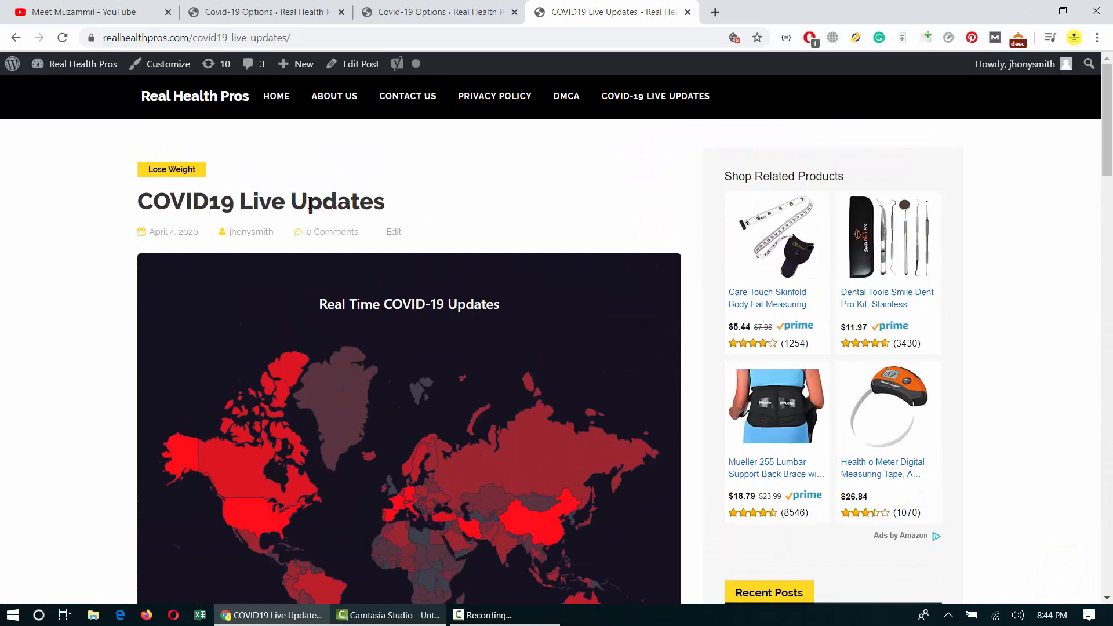
triple_click(310, 203)
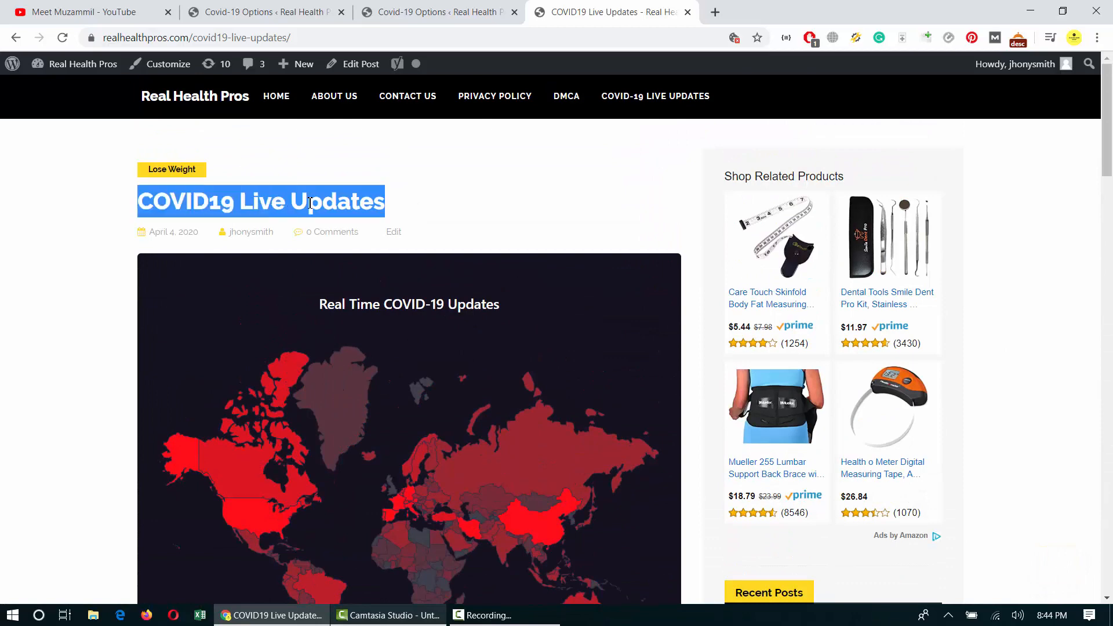
click(332, 197)
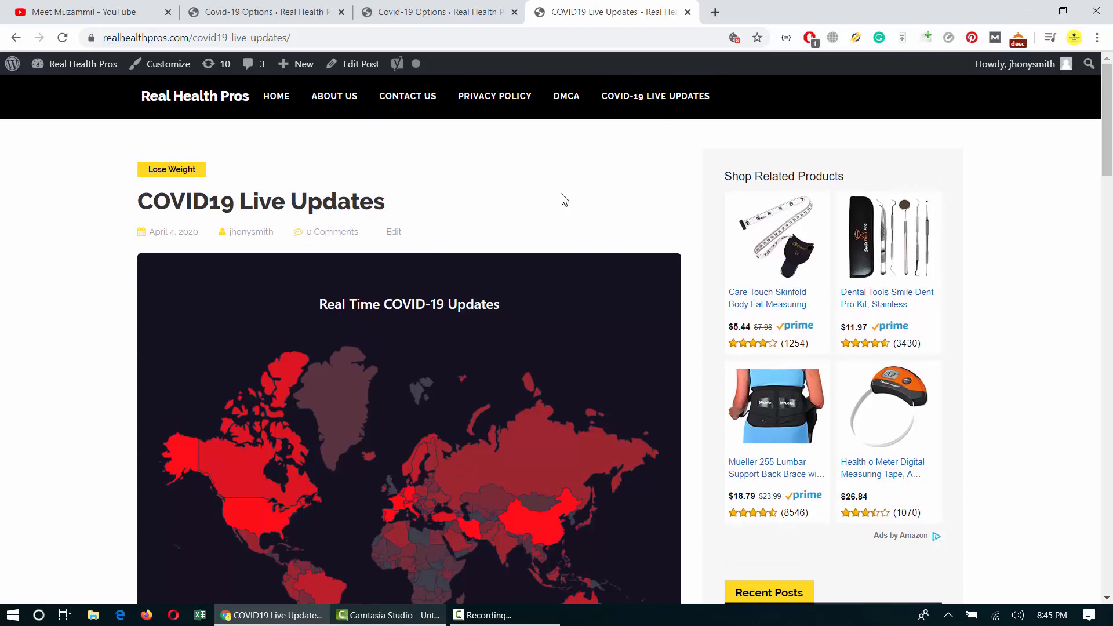
scroll(561, 194, down, 3)
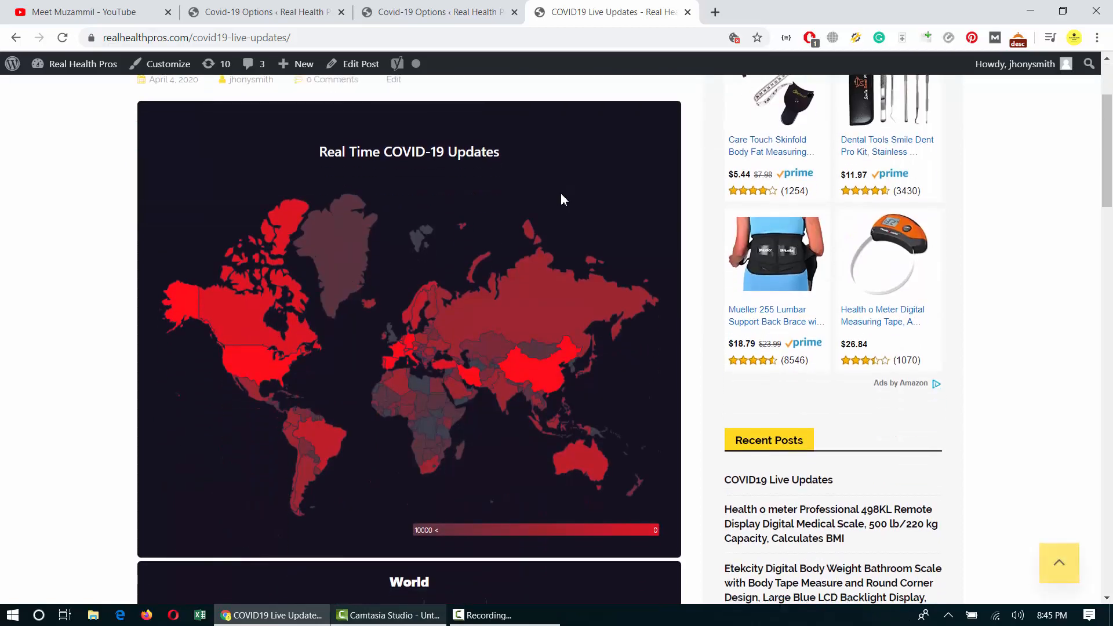
- Look over the published COVID19 Live Updates post from its title and map to the worldwide list and country table
scroll(561, 193, up, 3)
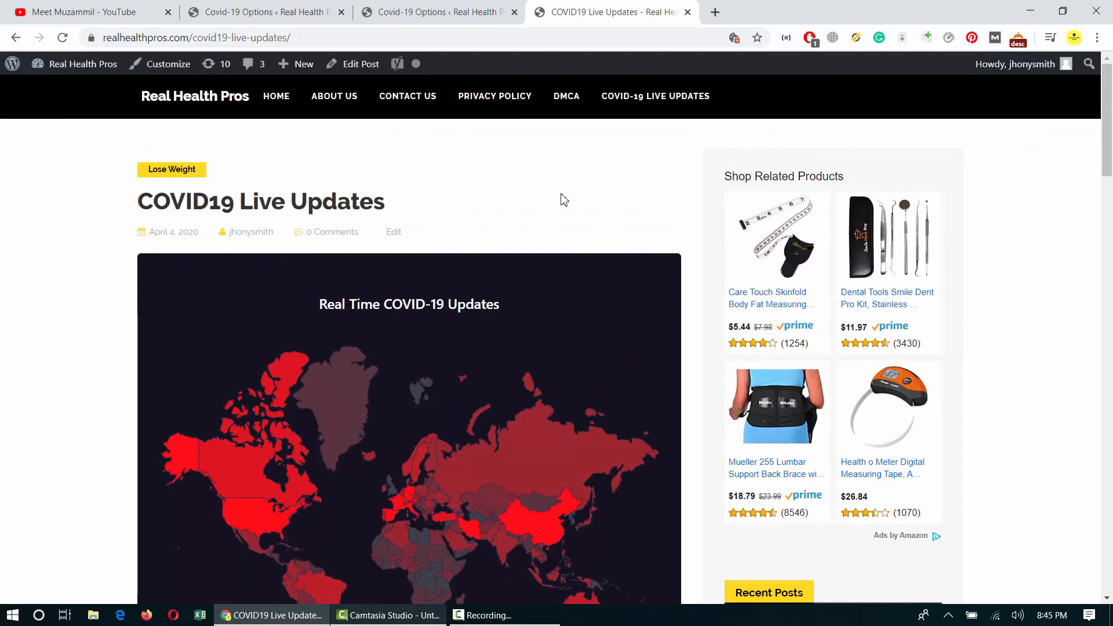
scroll(561, 199, down, 9)
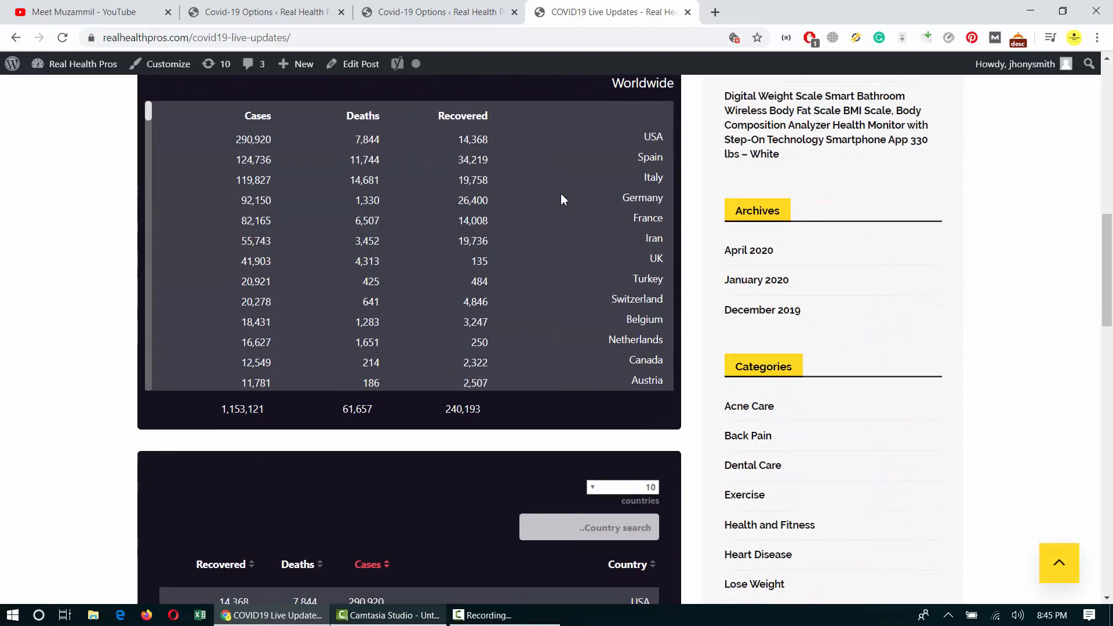
scroll(561, 199, down, 7)
scroll(561, 197, up, 17)
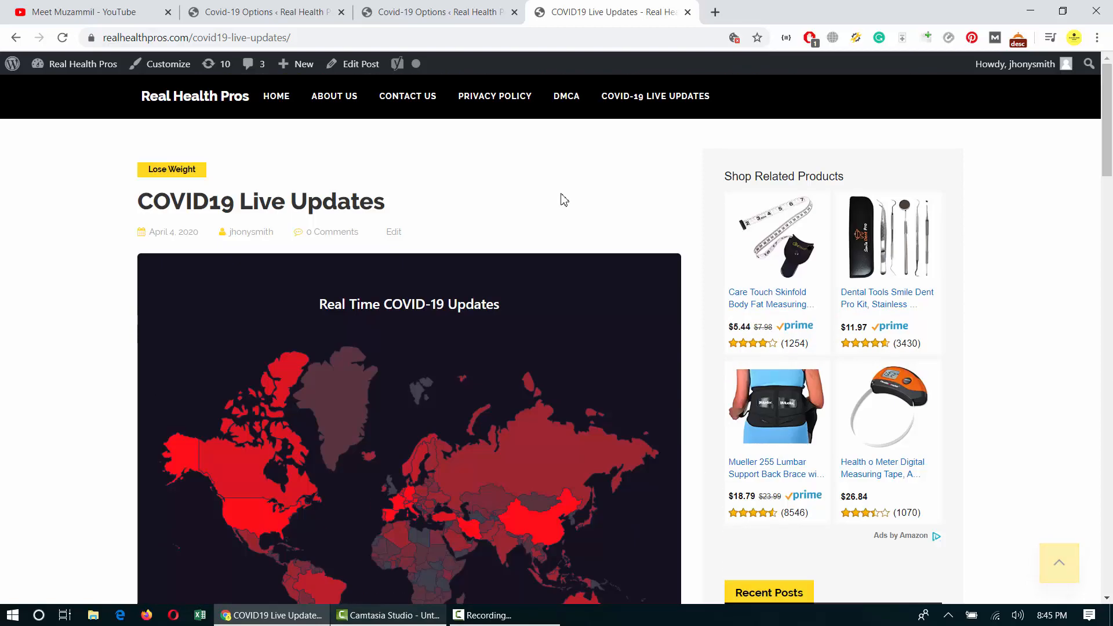
- Highlight the post title, glance at the map and world widget below it, and highlight the title words "COVID19" and "Live"
triple_click(418, 197)
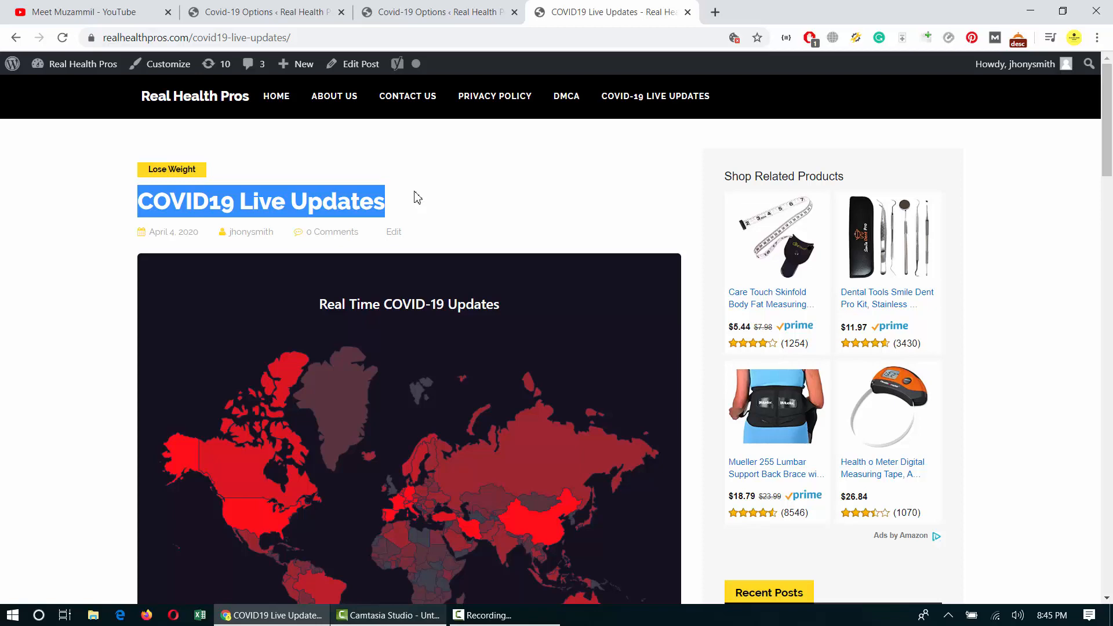
scroll(414, 197, down, 10)
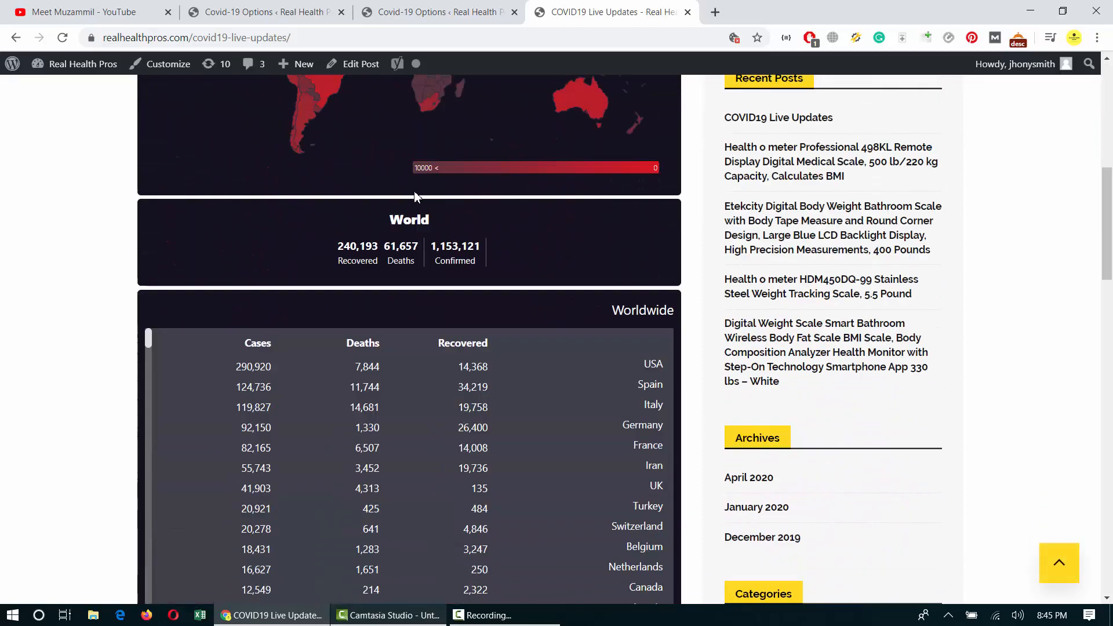
scroll(57, 271, up, 10)
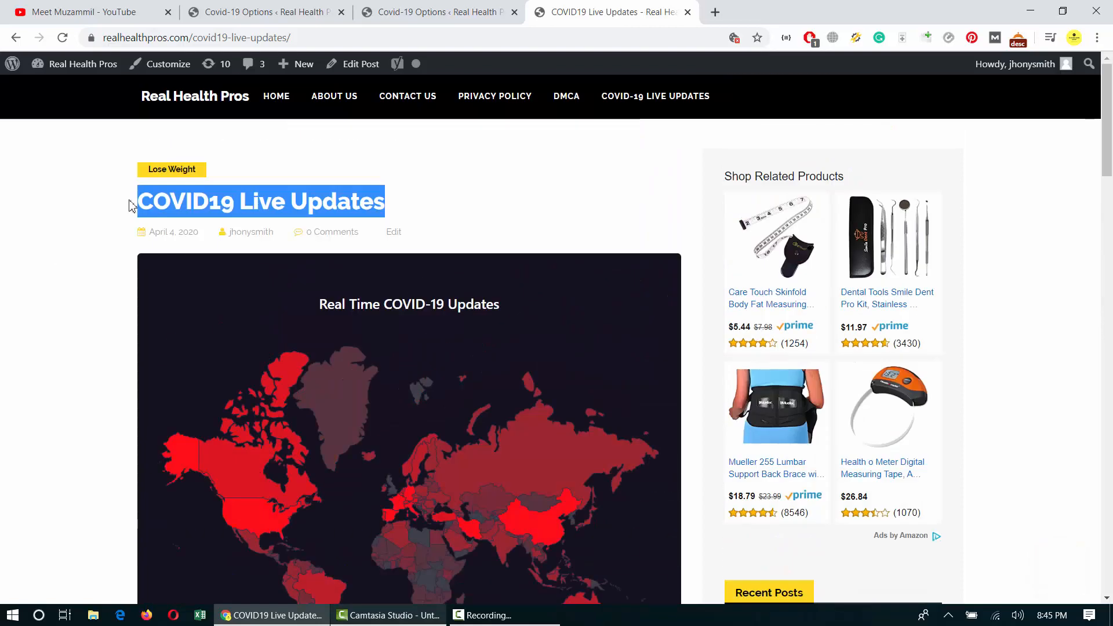
double_click(229, 206)
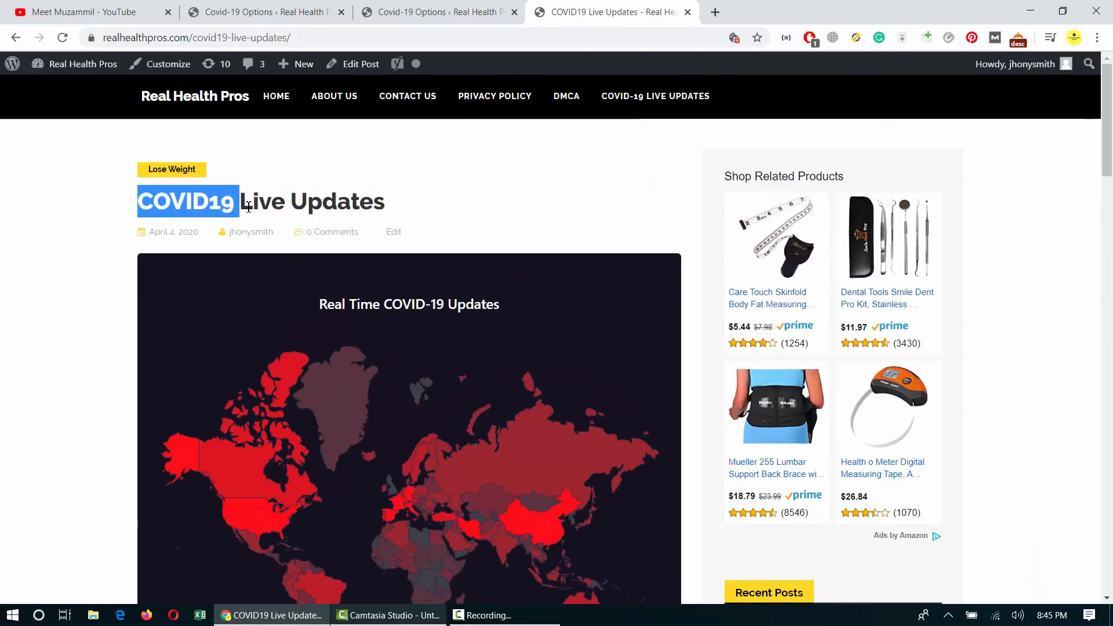
double_click(249, 206)
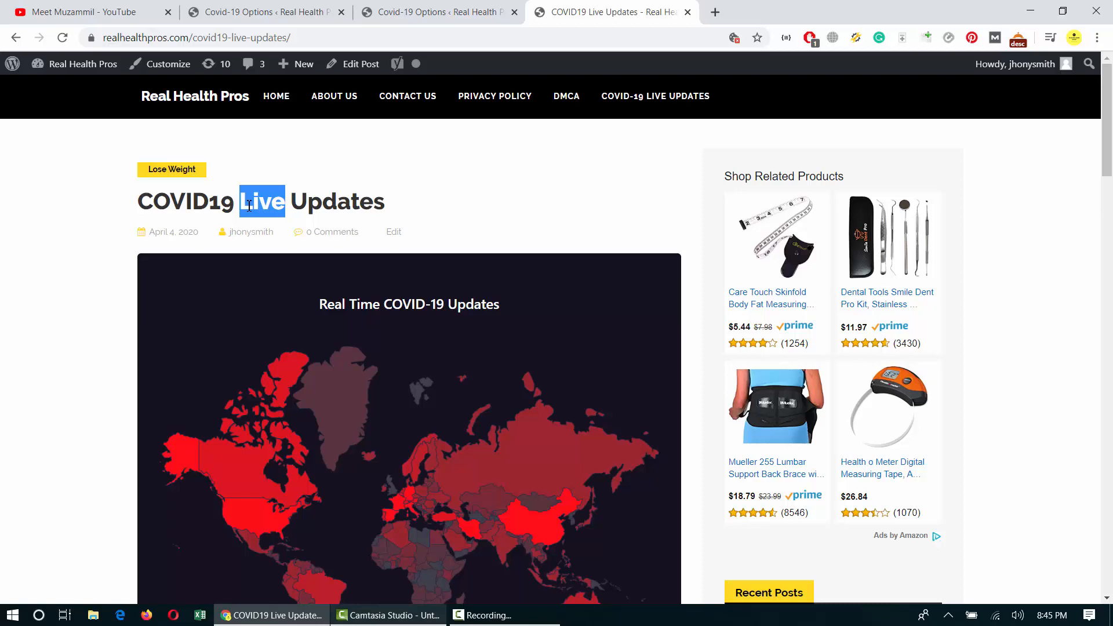
- Glance at the shortcodes on the Covid-19 Options page, return to the post, and highlight "Live" in its title before clearing the selection
click(449, 9)
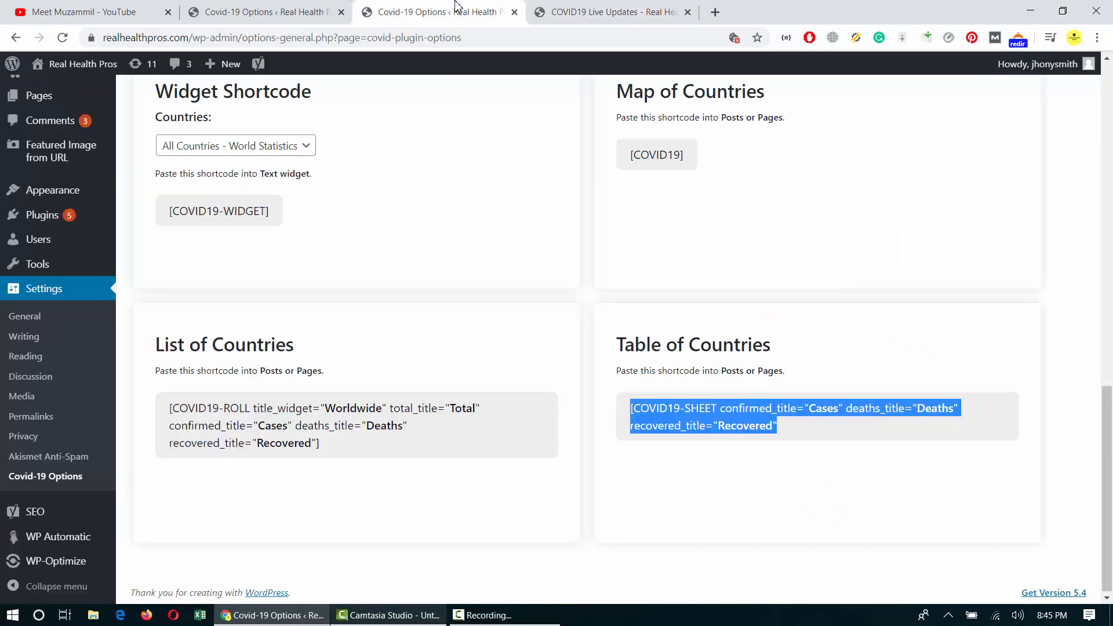
click(569, 8)
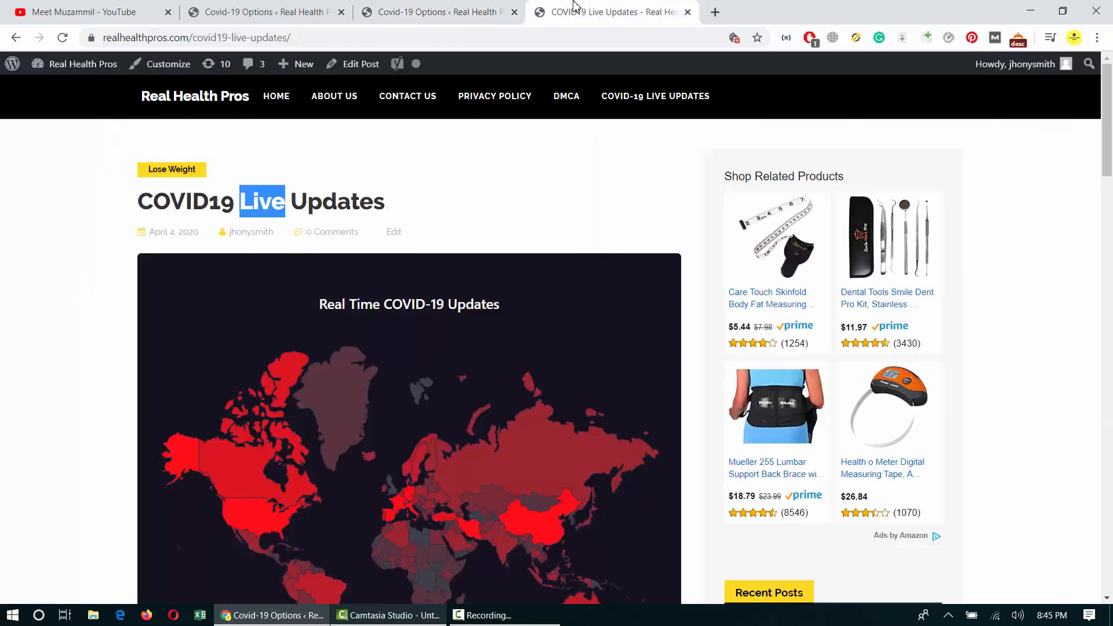
triple_click(279, 202)
double_click(243, 198)
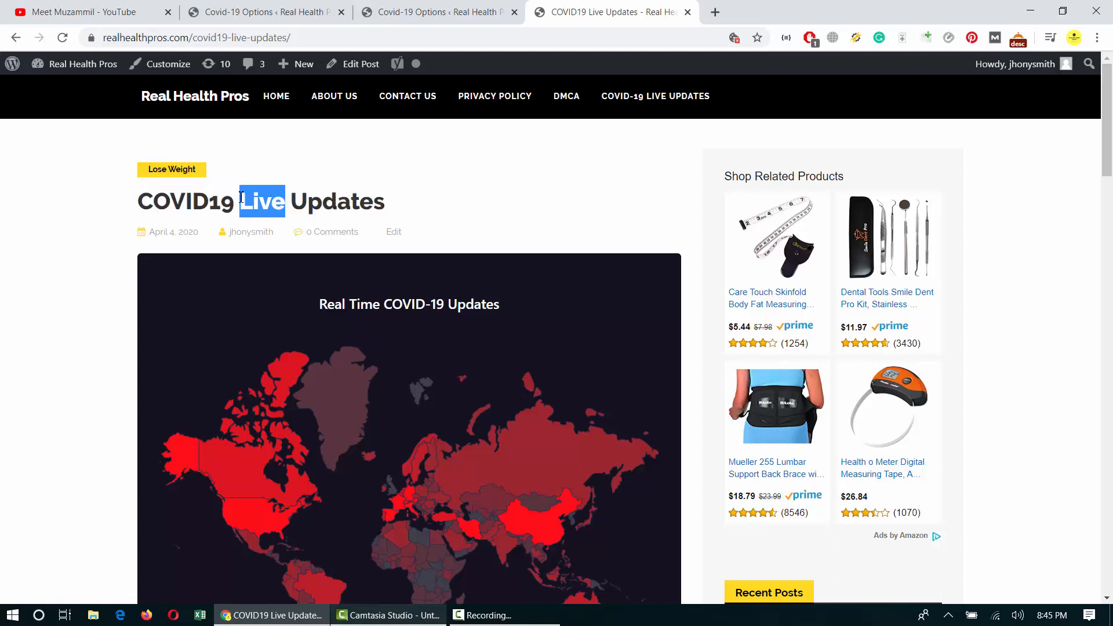
double_click(239, 198)
click(239, 198)
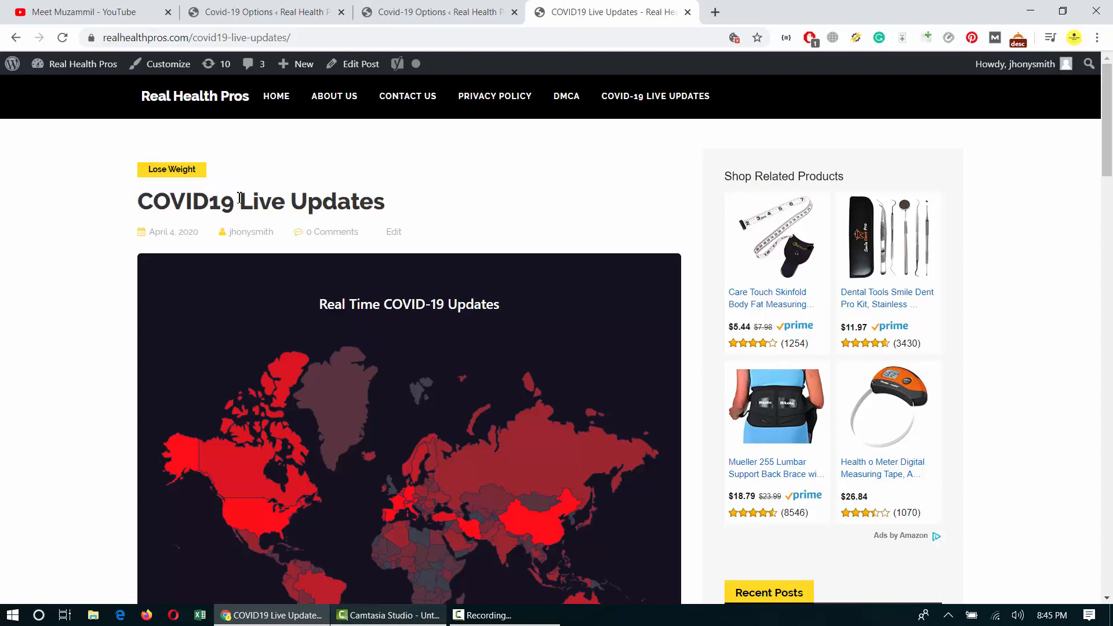
triple_click(238, 198)
double_click(255, 198)
click(369, 176)
- Review the whole post down to the comment form and back to its title, and switch to the open YouTube channel page
scroll(369, 176, down, 5)
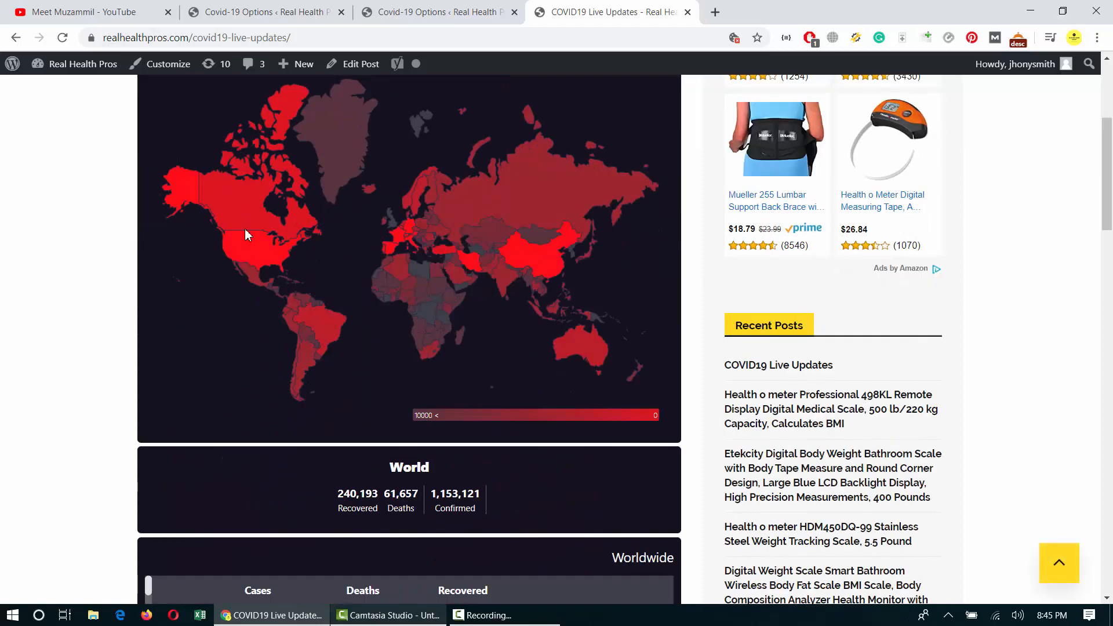
scroll(618, 315, down, 20)
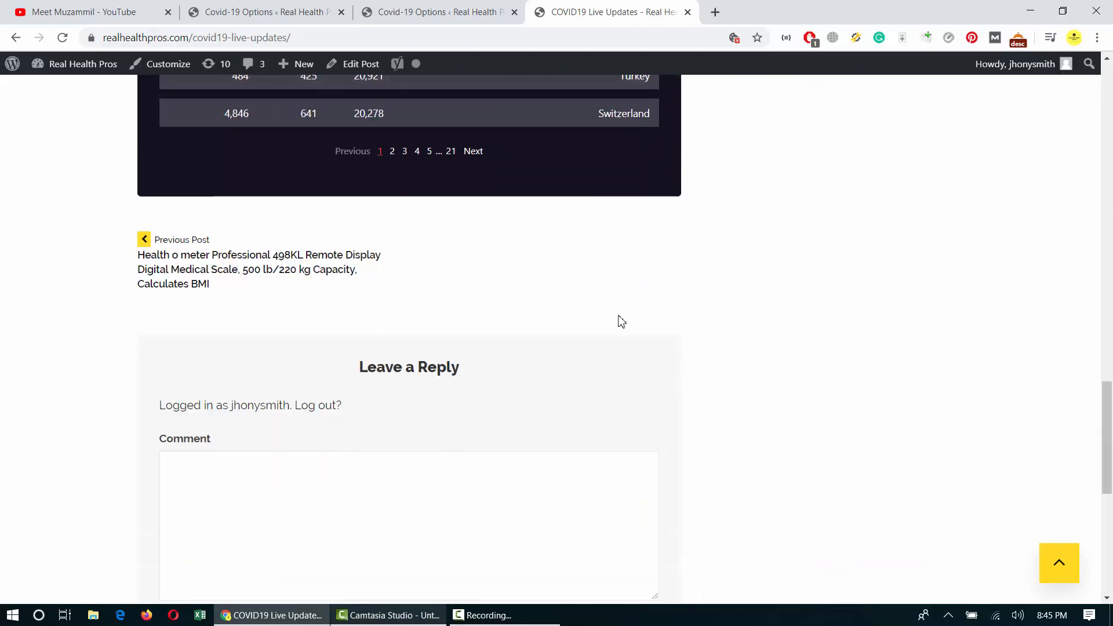
scroll(719, 185, up, 20)
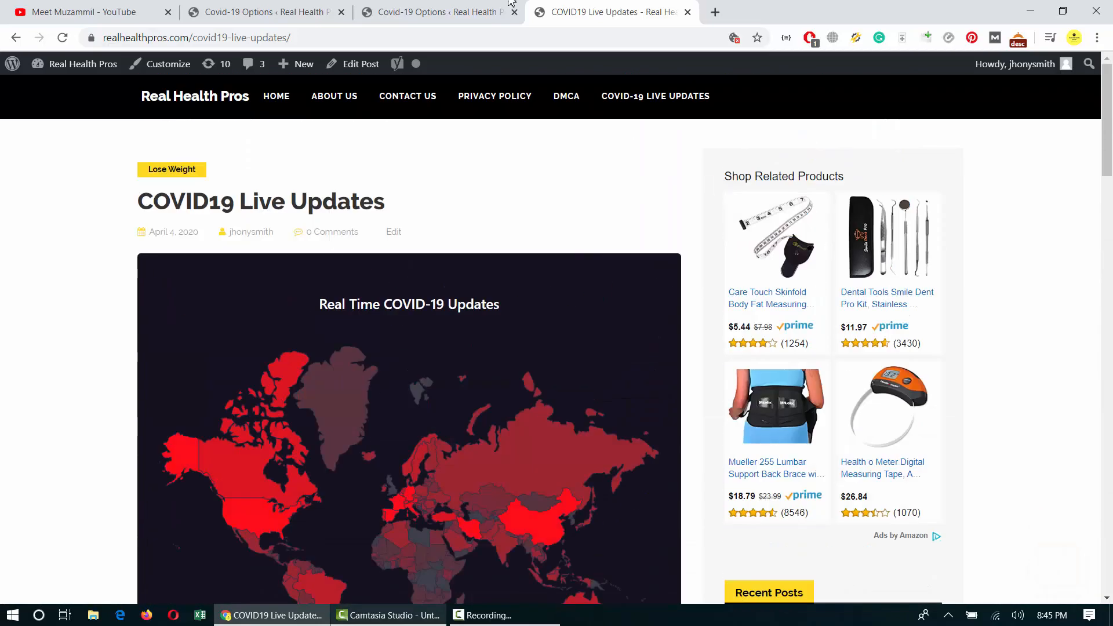
click(116, 7)
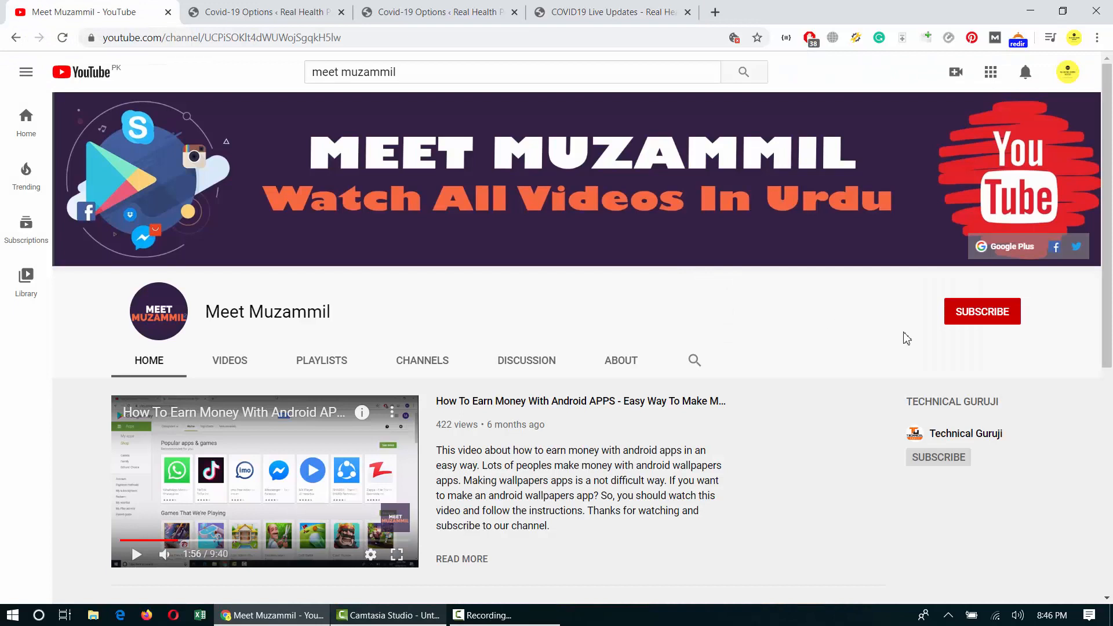